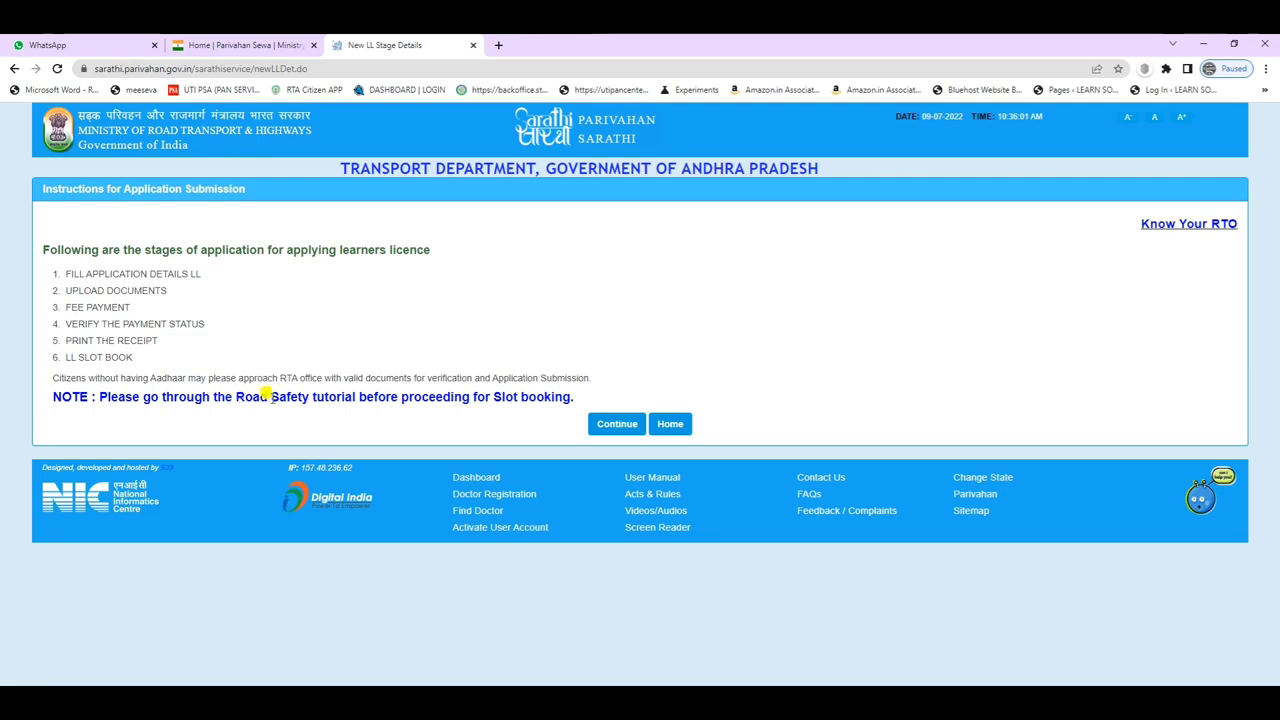
# - Continue from the Instructions for Application Submission page to the LL application form
pyautogui.click(613, 424)
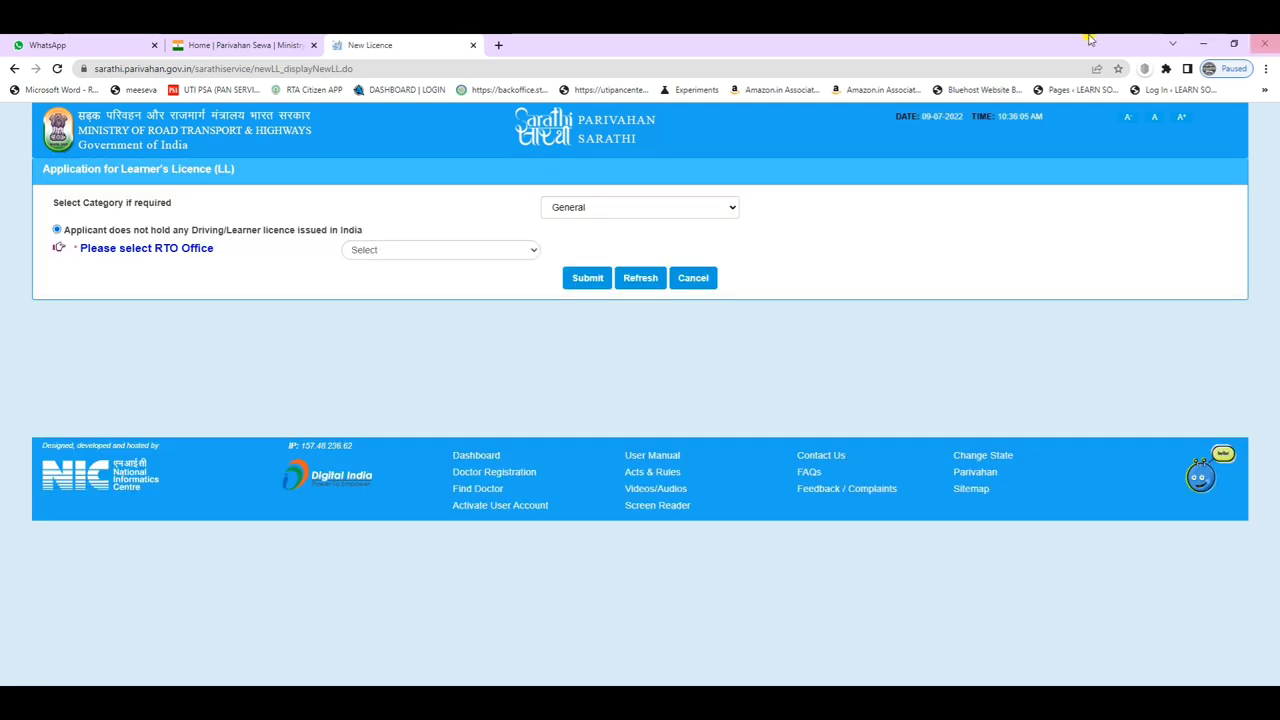
# - Keep category General, pick RTO office PADERU -- AP041, and submit
pyautogui.click(584, 211)
pyautogui.click(584, 250)
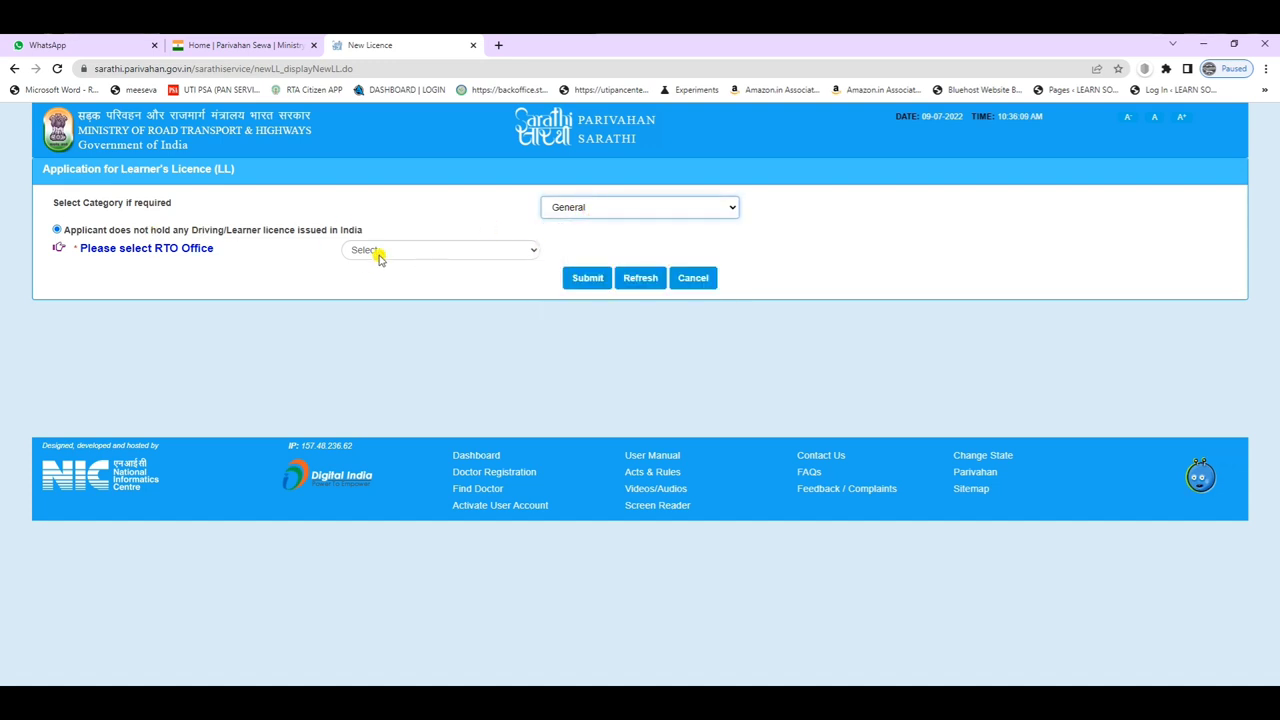
pyautogui.click(437, 251)
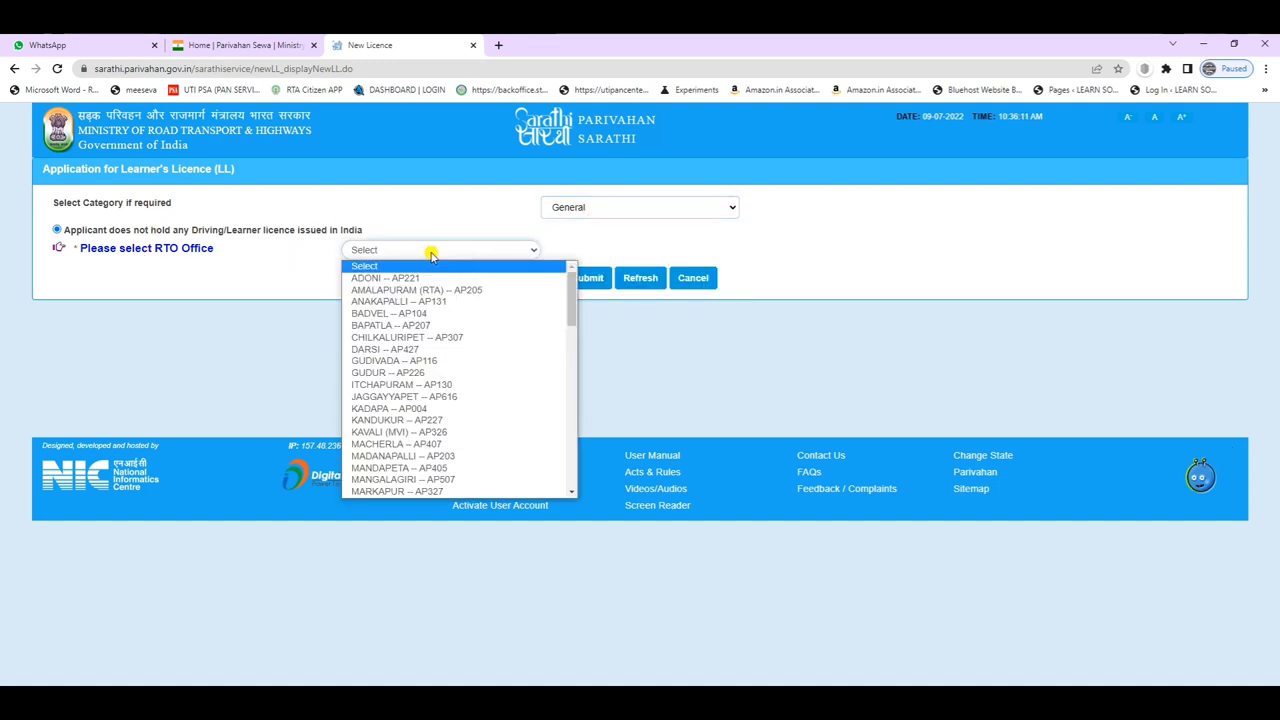
pyautogui.press('p')
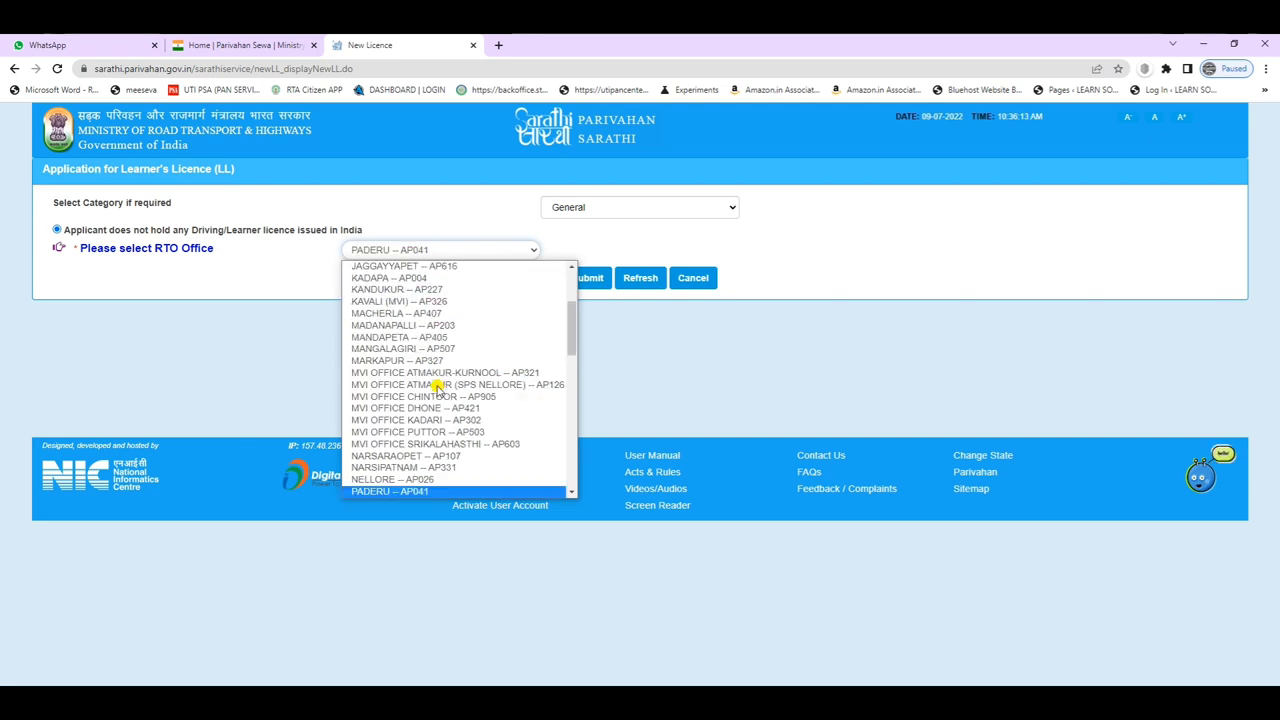
pyautogui.press('Return')
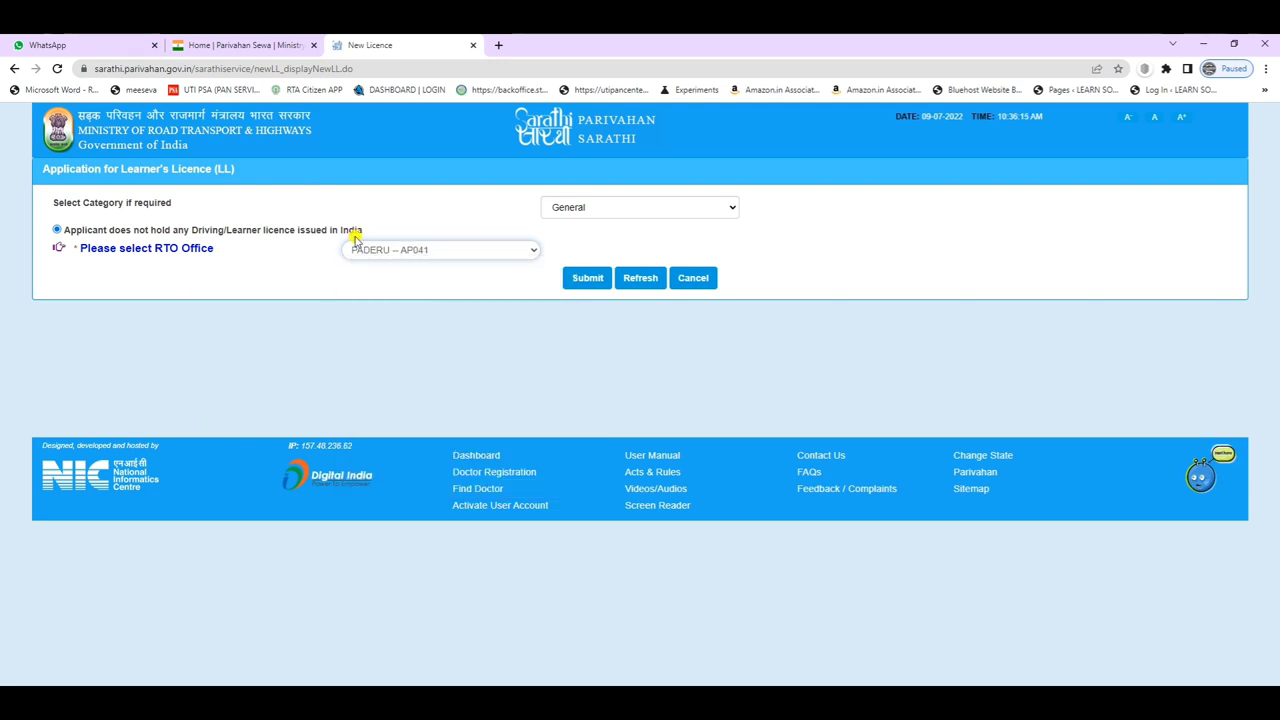
pyautogui.click(594, 282)
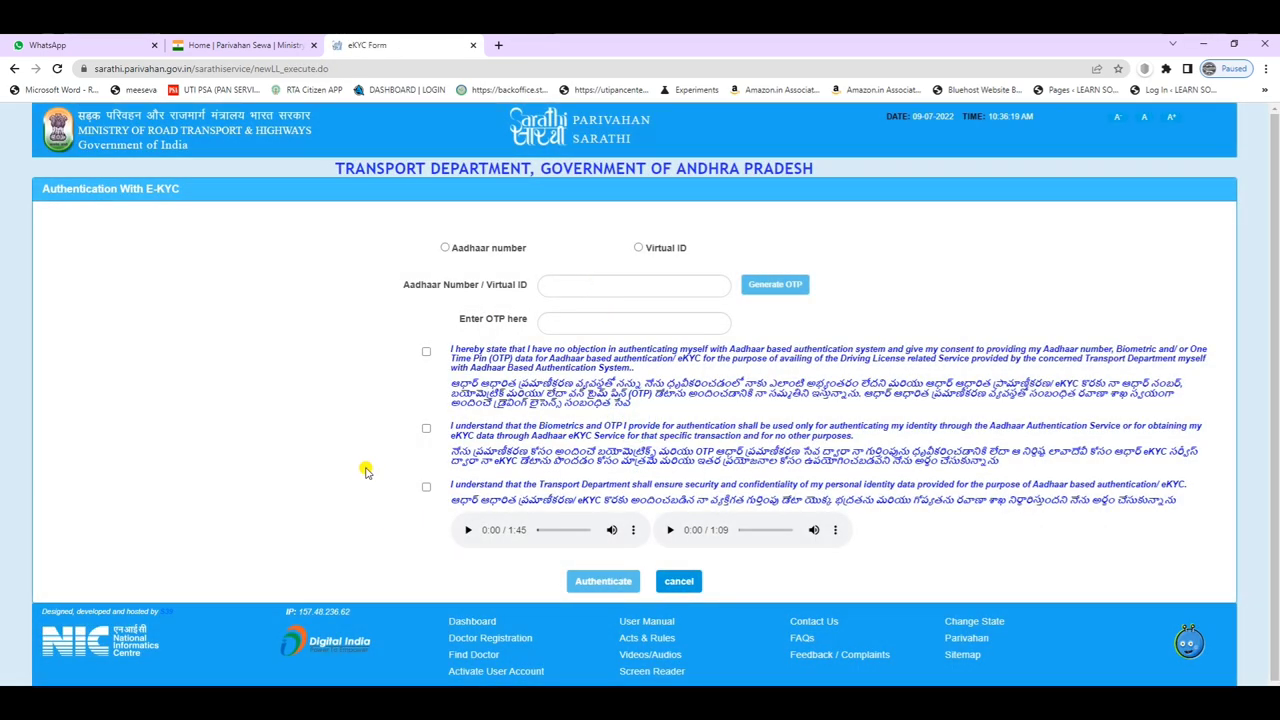
# - Enter the applicant's Aadhaar number and request an OTP to the registered mobile
pyautogui.scroll(-1, 728, 430)
pyautogui.scroll(1, 726, 440)
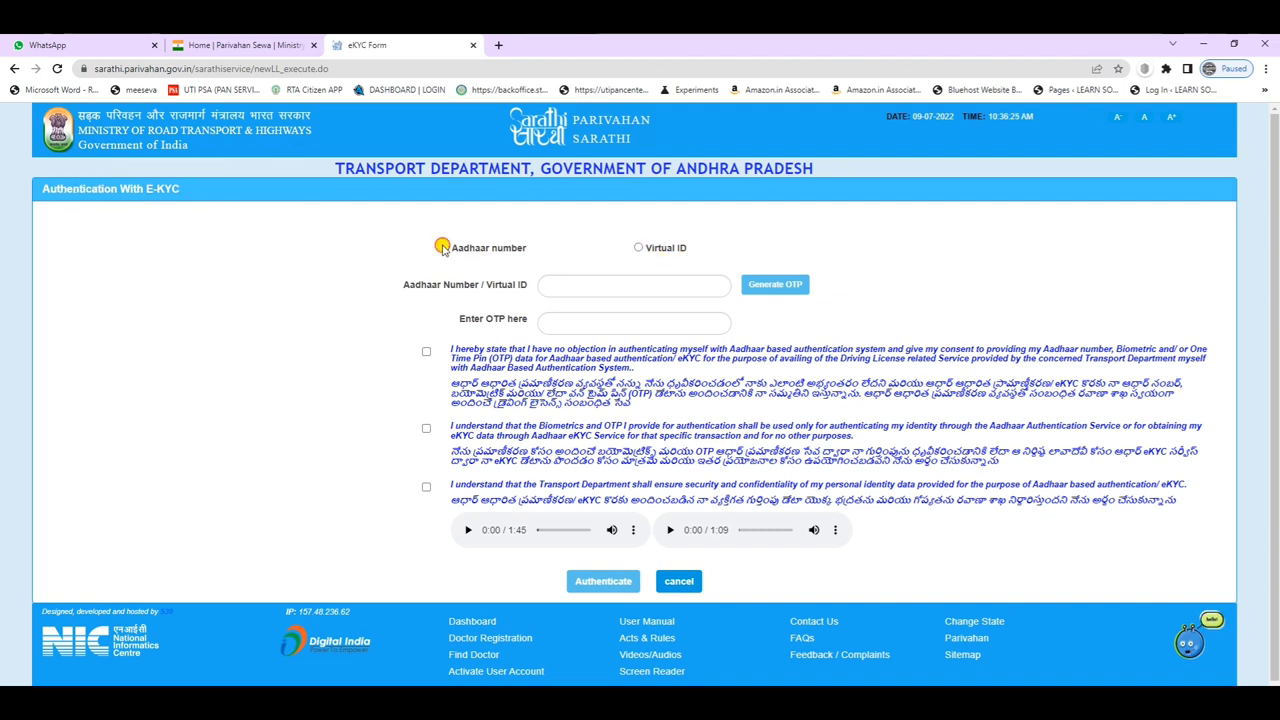
pyautogui.click(543, 284)
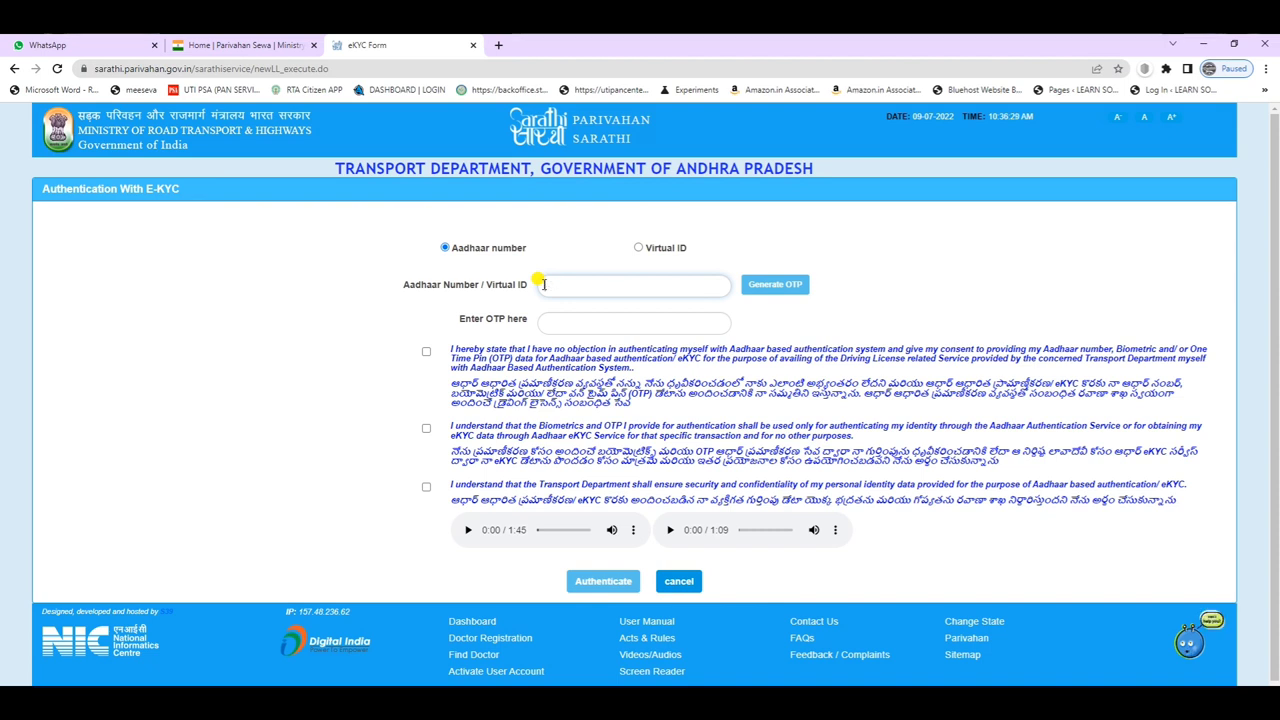
pyautogui.write('••••••••••••')
pyautogui.click(776, 286)
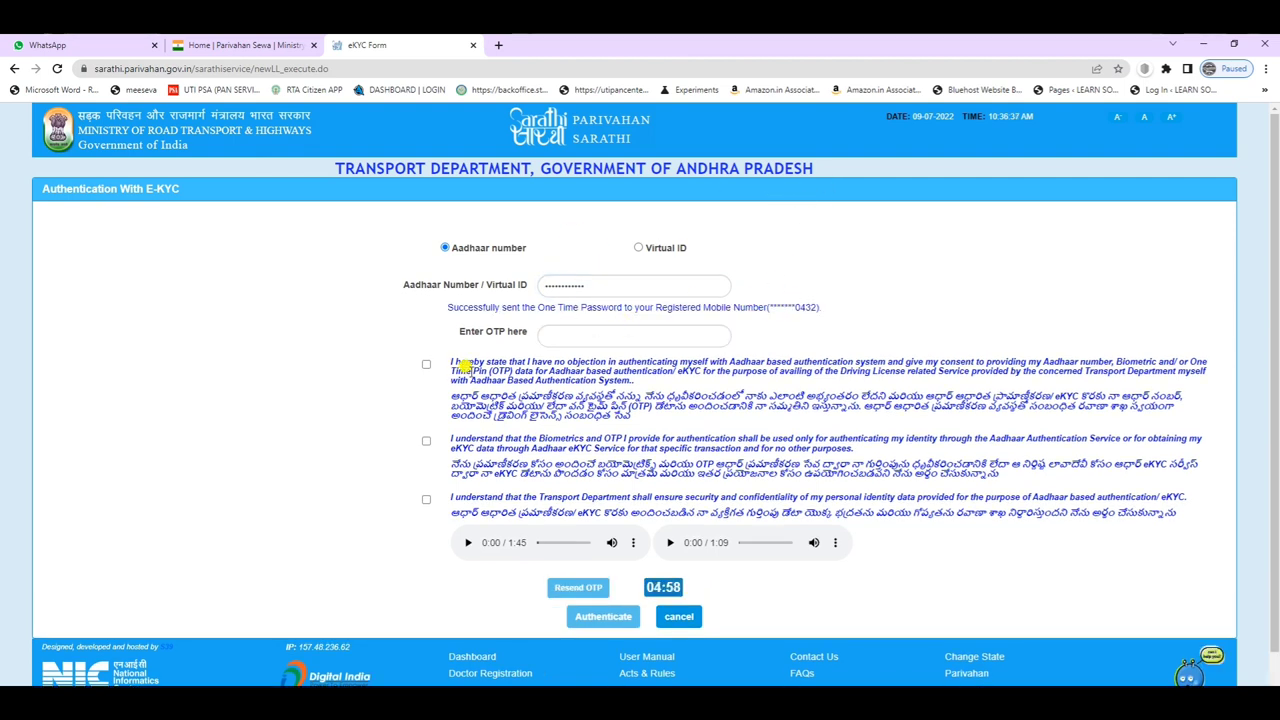
# - Enter the received OTP, accept the consent declarations, and authenticate with e-KYC
pyautogui.click(559, 335)
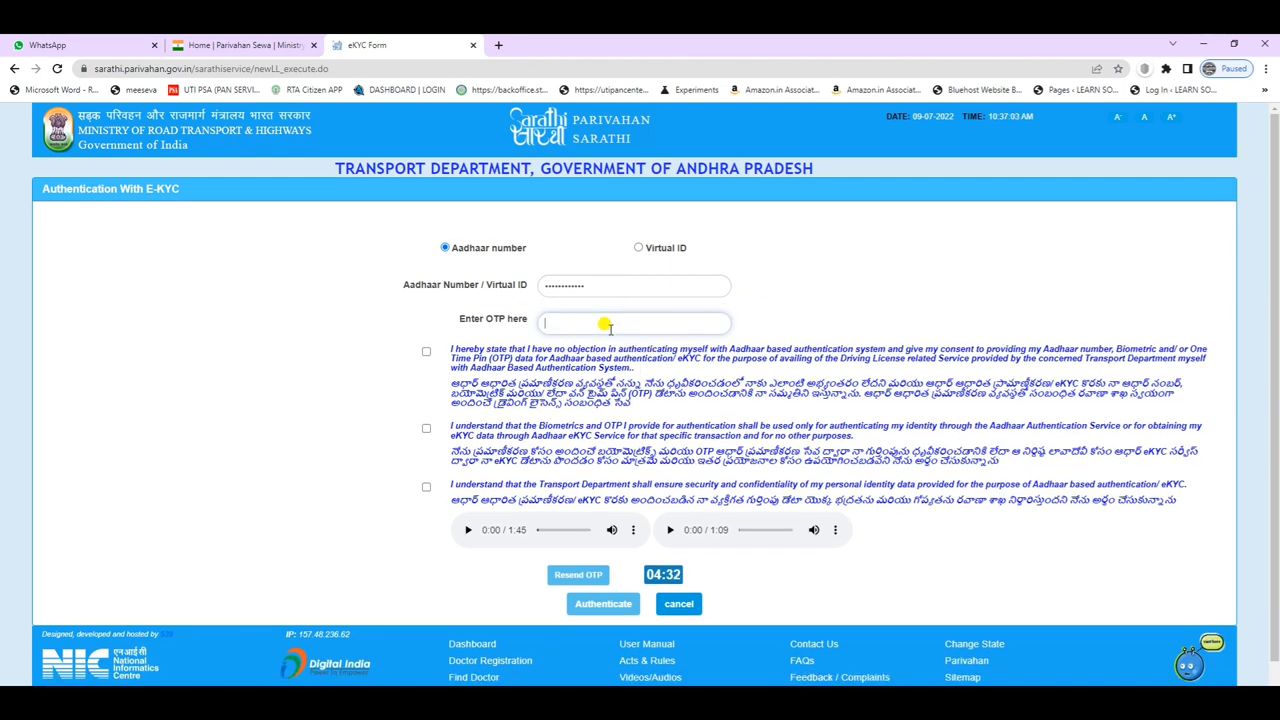
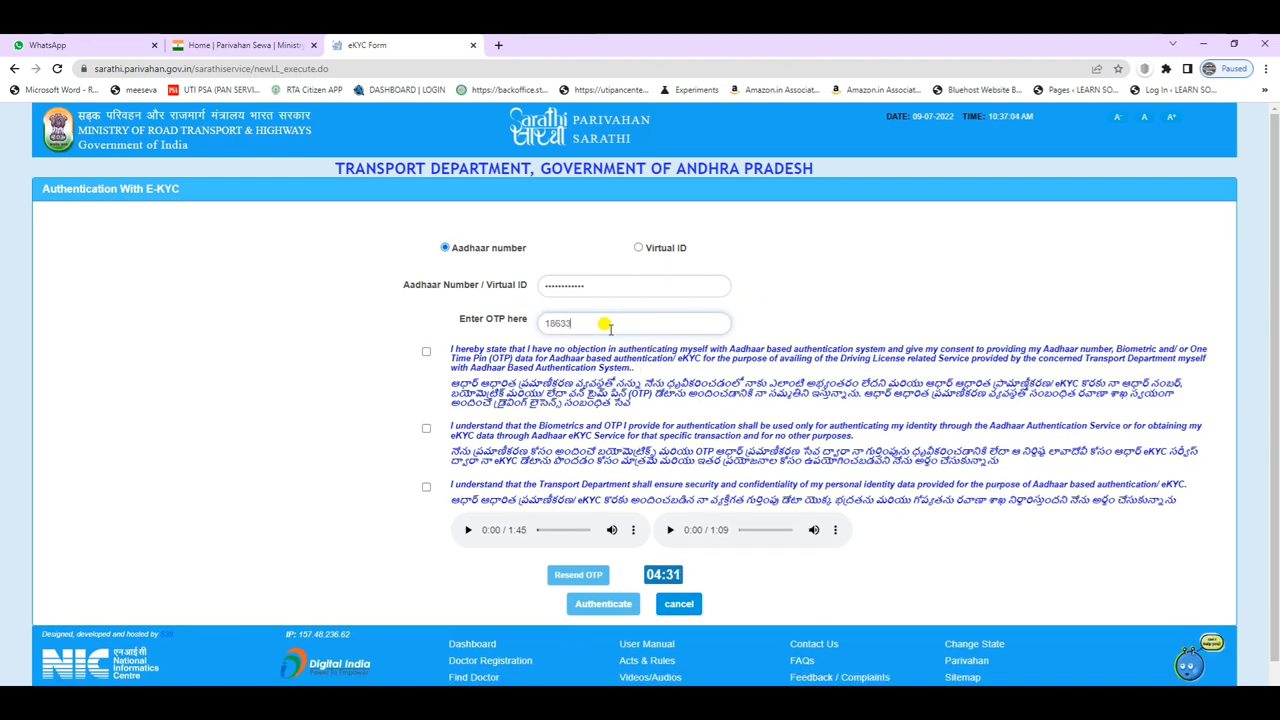
pyautogui.click(426, 351)
pyautogui.click(426, 428)
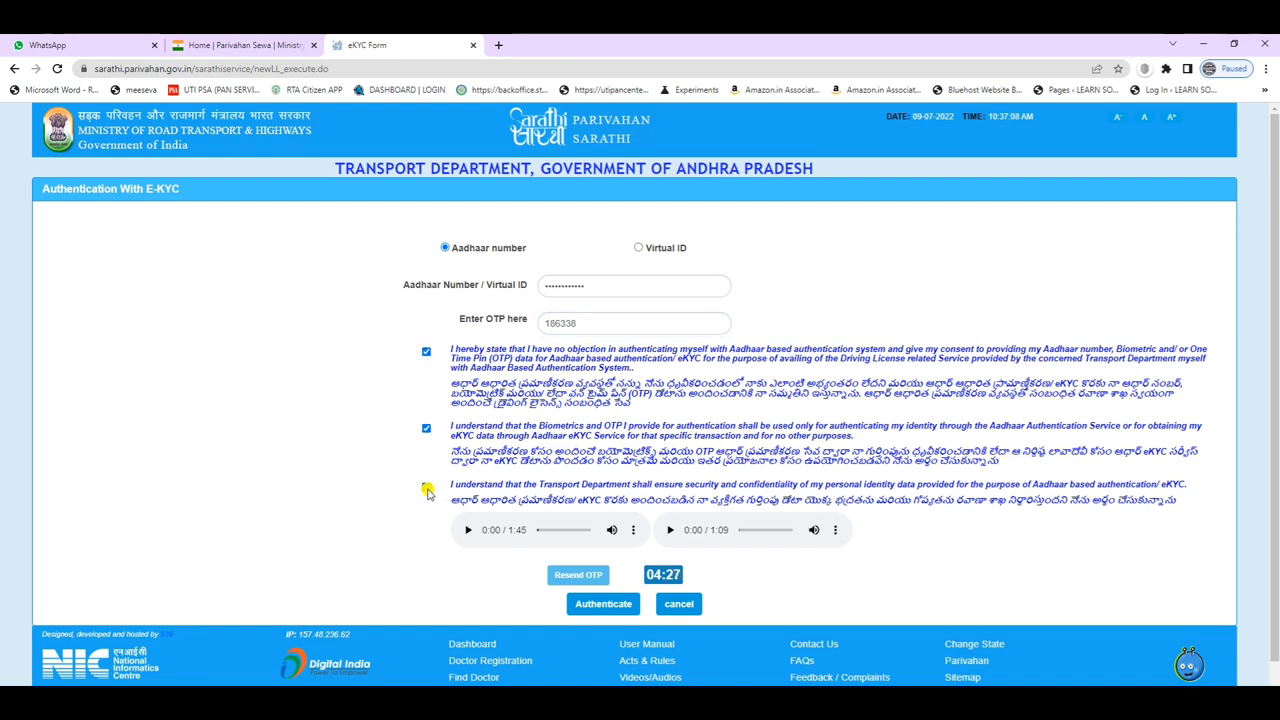
pyautogui.click(606, 606)
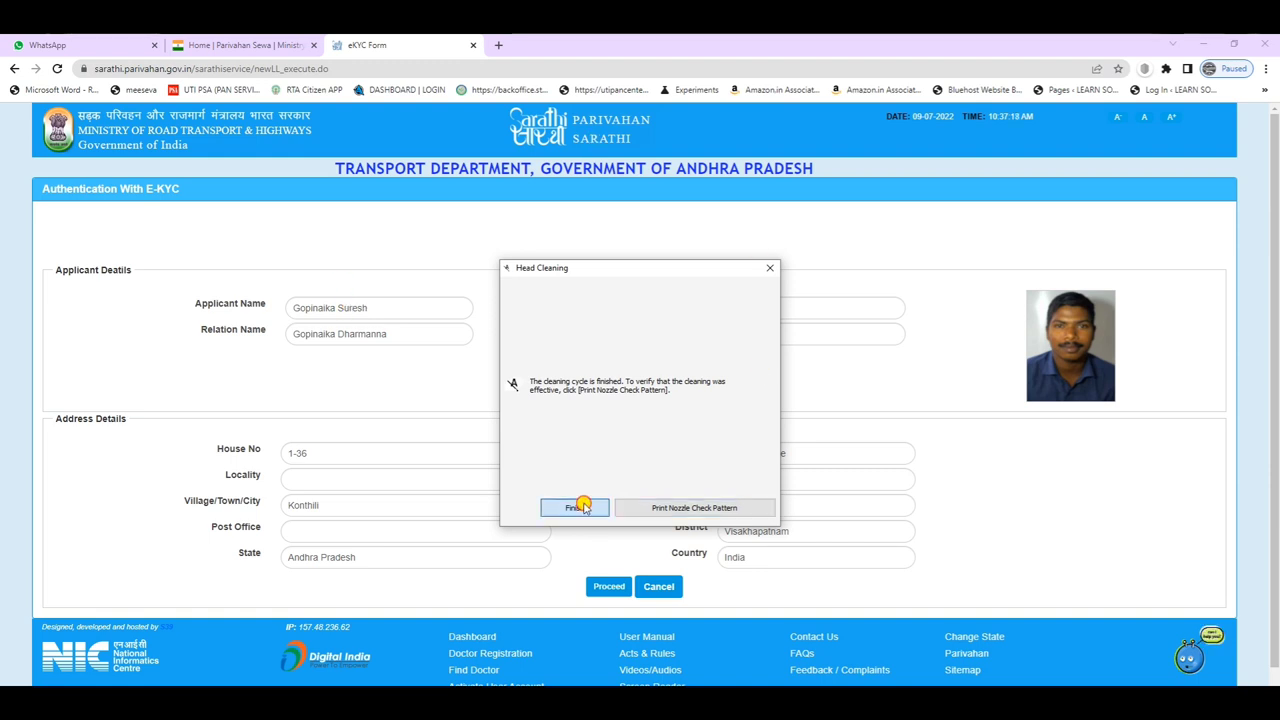
# - Dismiss the printer head cleaning message, review the Aadhaar-fetched details, and proceed
pyautogui.click(577, 508)
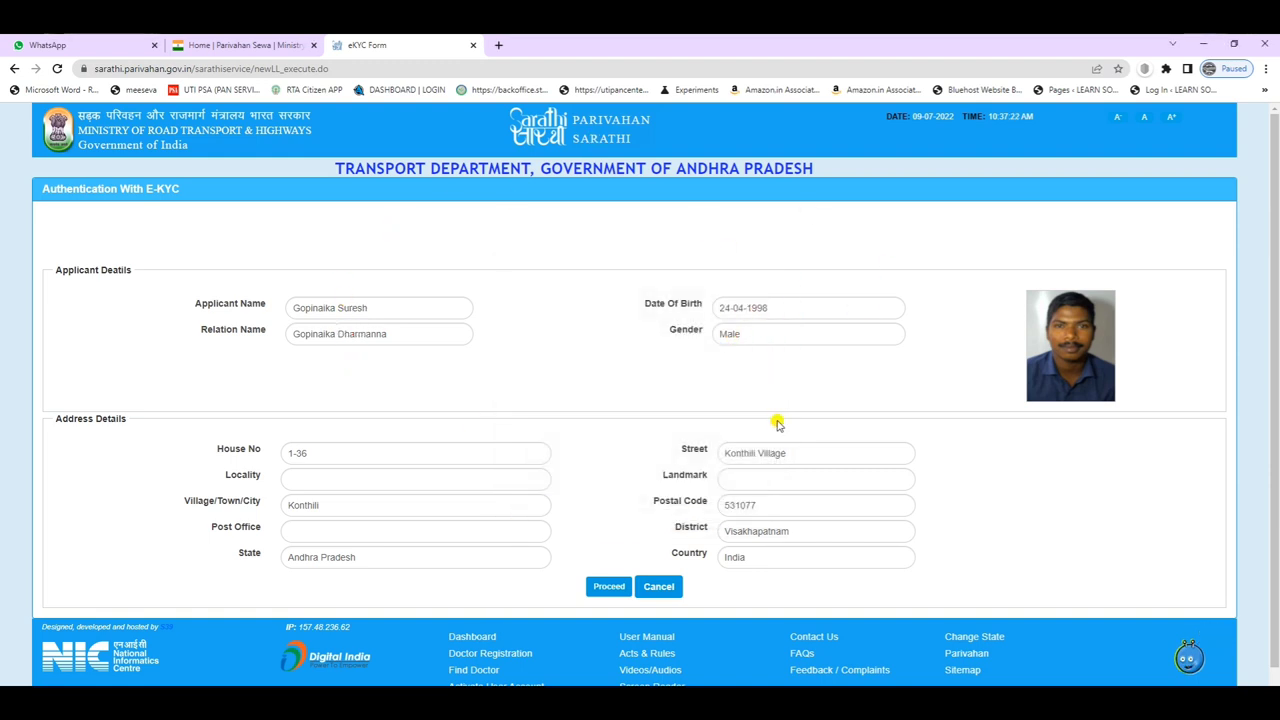
pyautogui.scroll(-1, 778, 420)
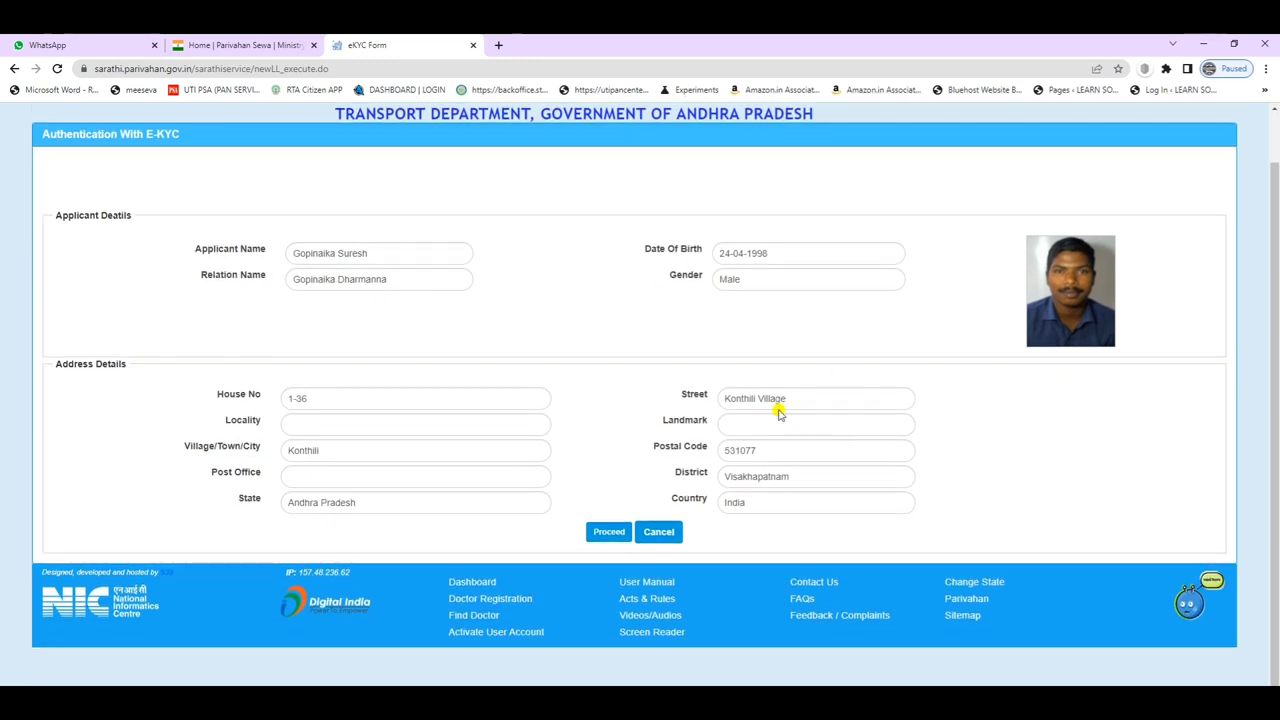
pyautogui.click(320, 426)
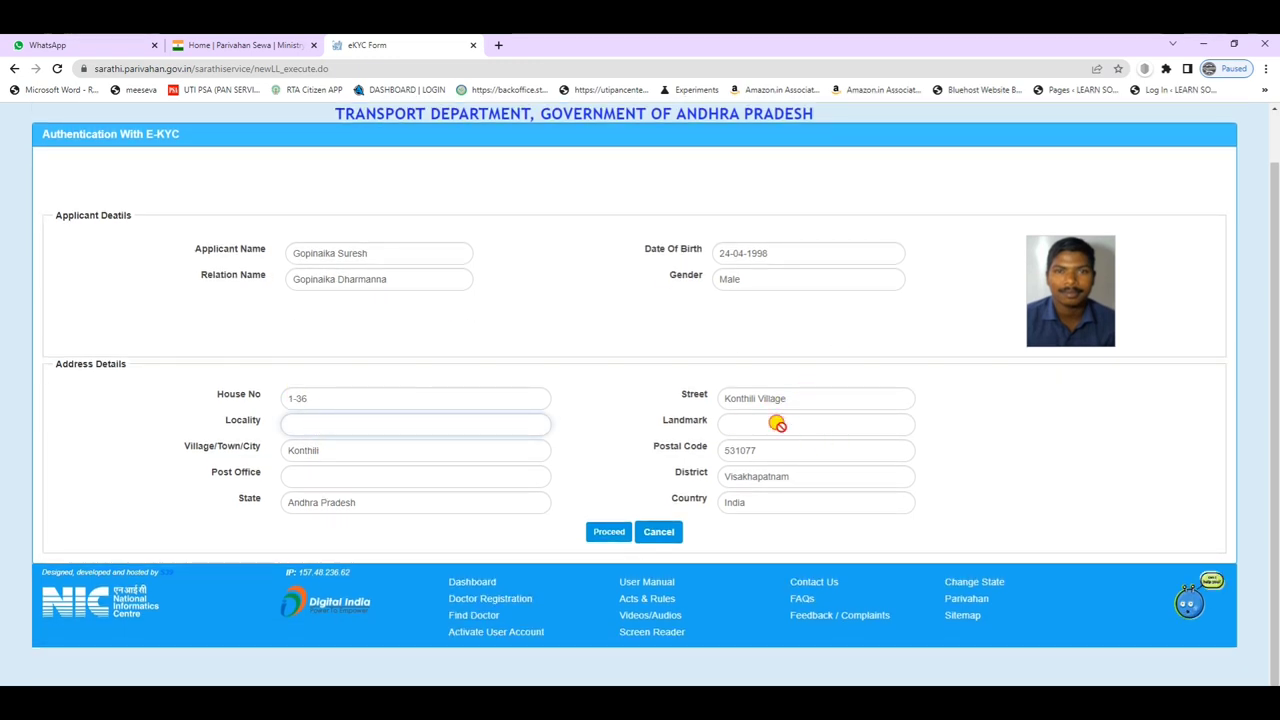
pyautogui.click(340, 502)
pyautogui.click(775, 503)
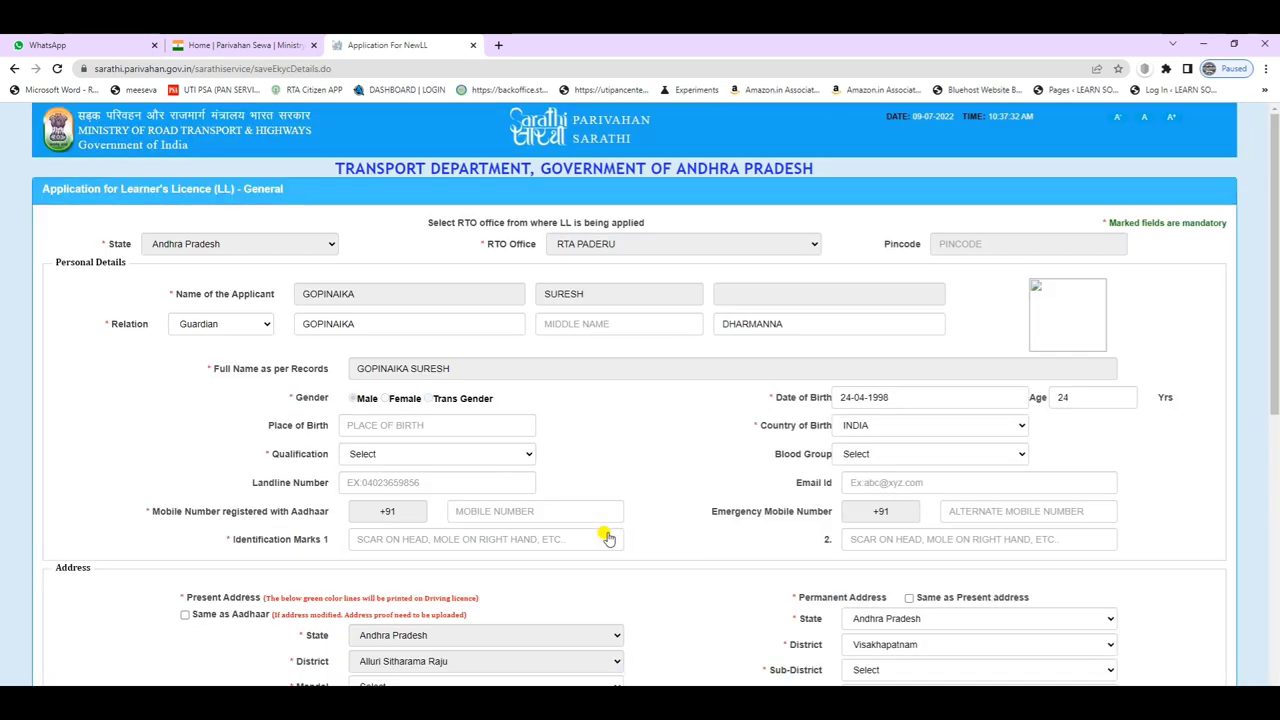
# - Set the relation to Father and review the father's name fields
pyautogui.scroll(-2, 400, 130)
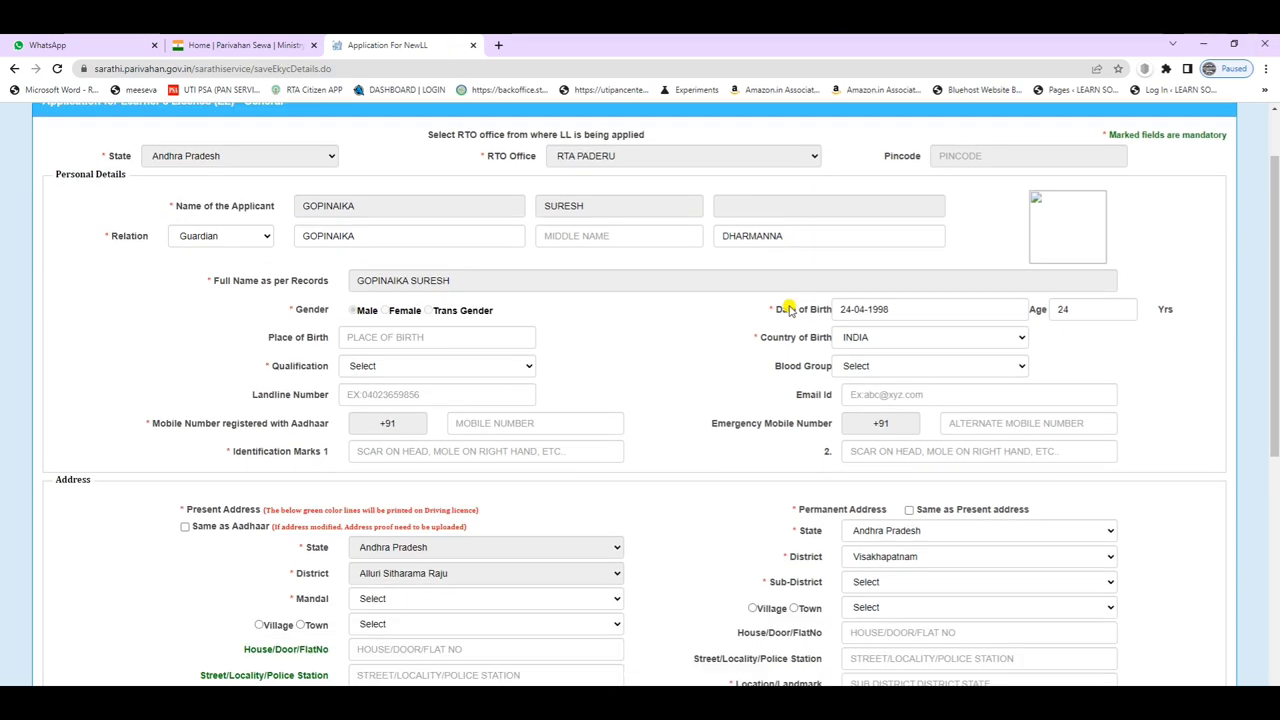
pyautogui.scroll(1, 818, 251)
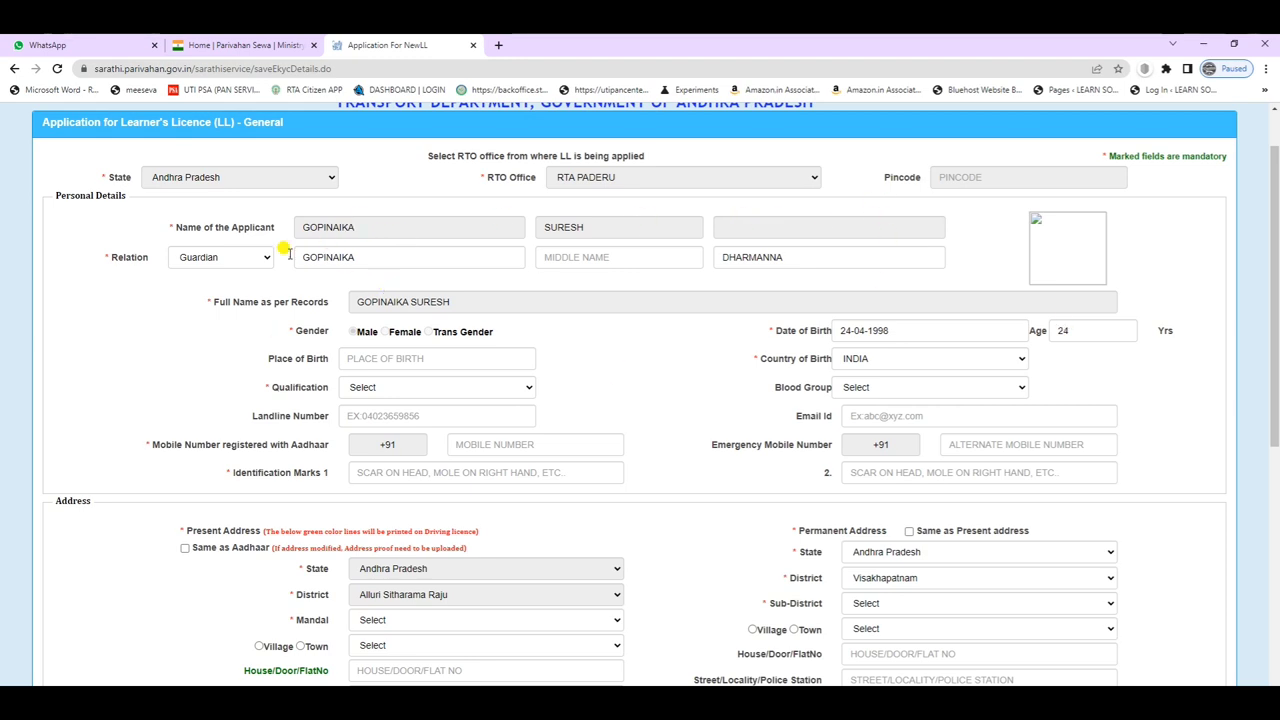
pyautogui.click(209, 251)
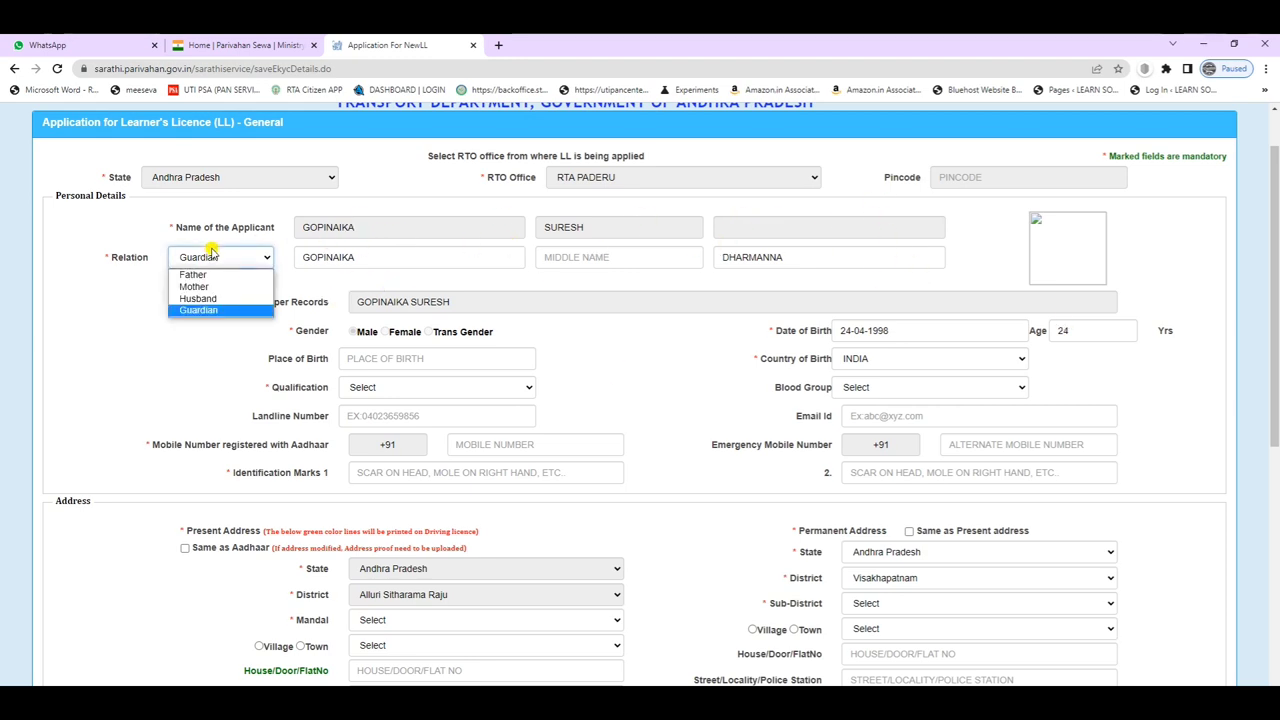
pyautogui.click(207, 276)
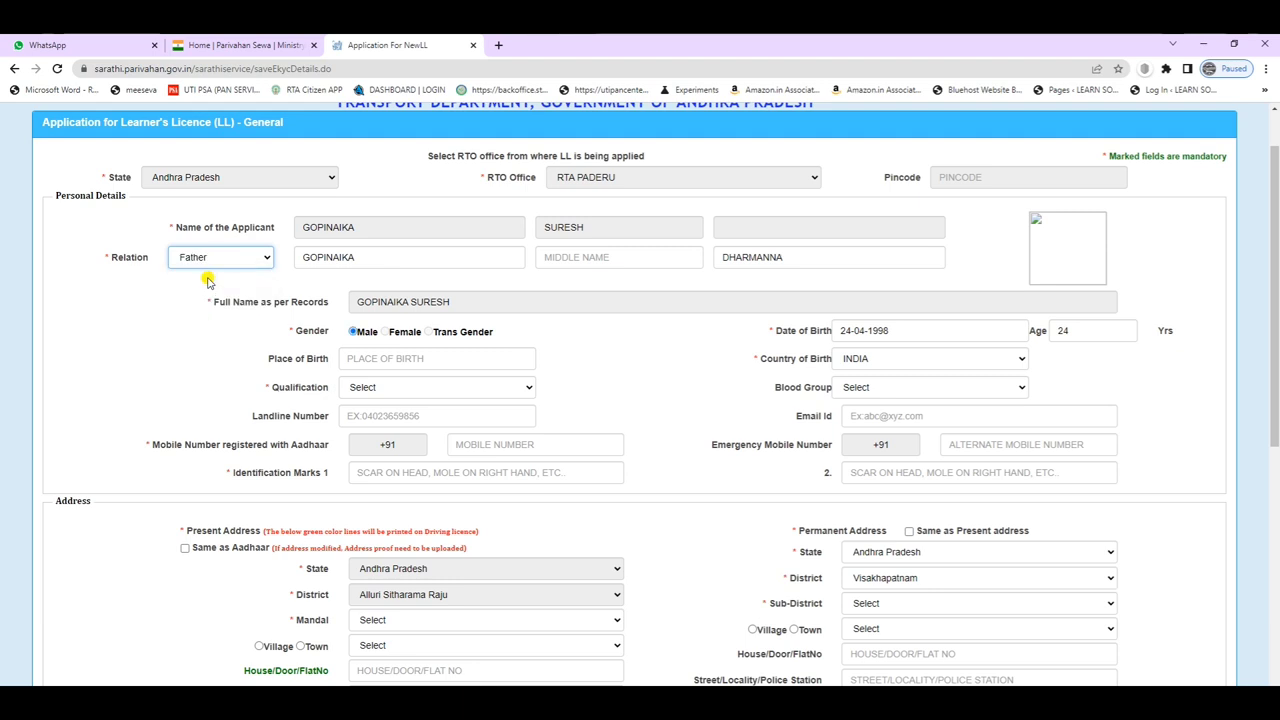
pyautogui.click(236, 262)
pyautogui.click(207, 277)
pyautogui.click(358, 257)
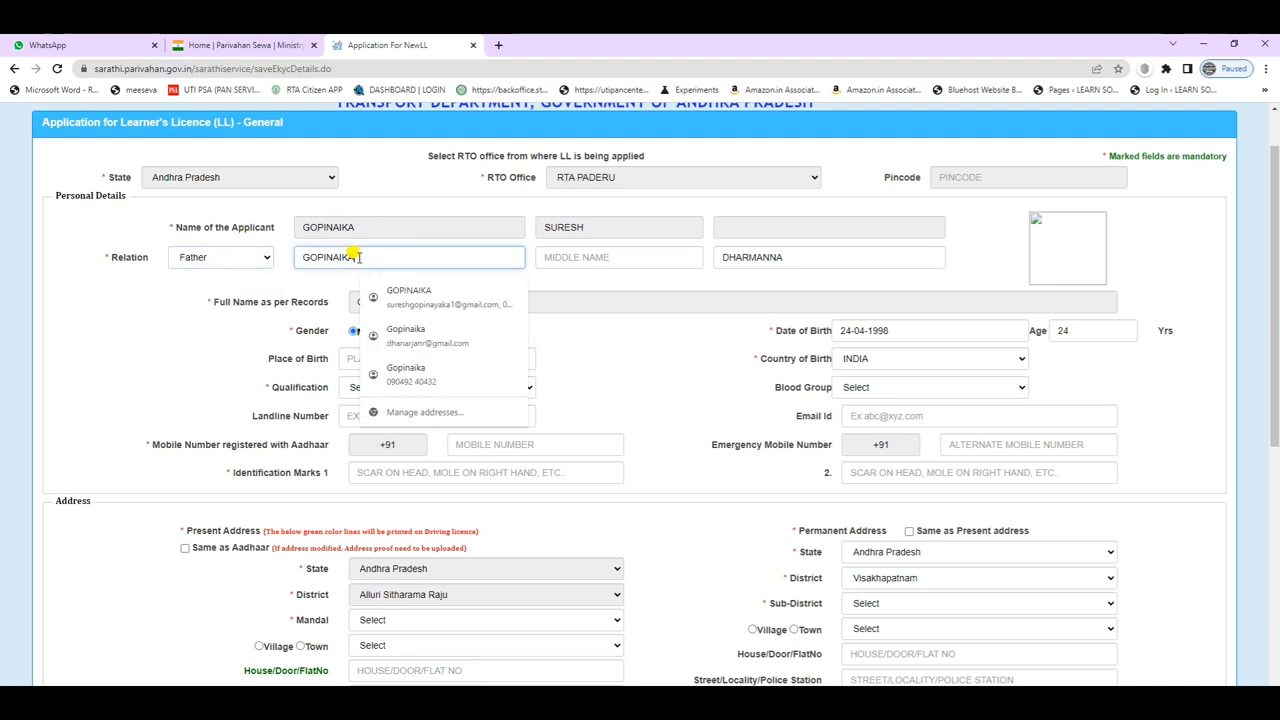
pyautogui.click(813, 260)
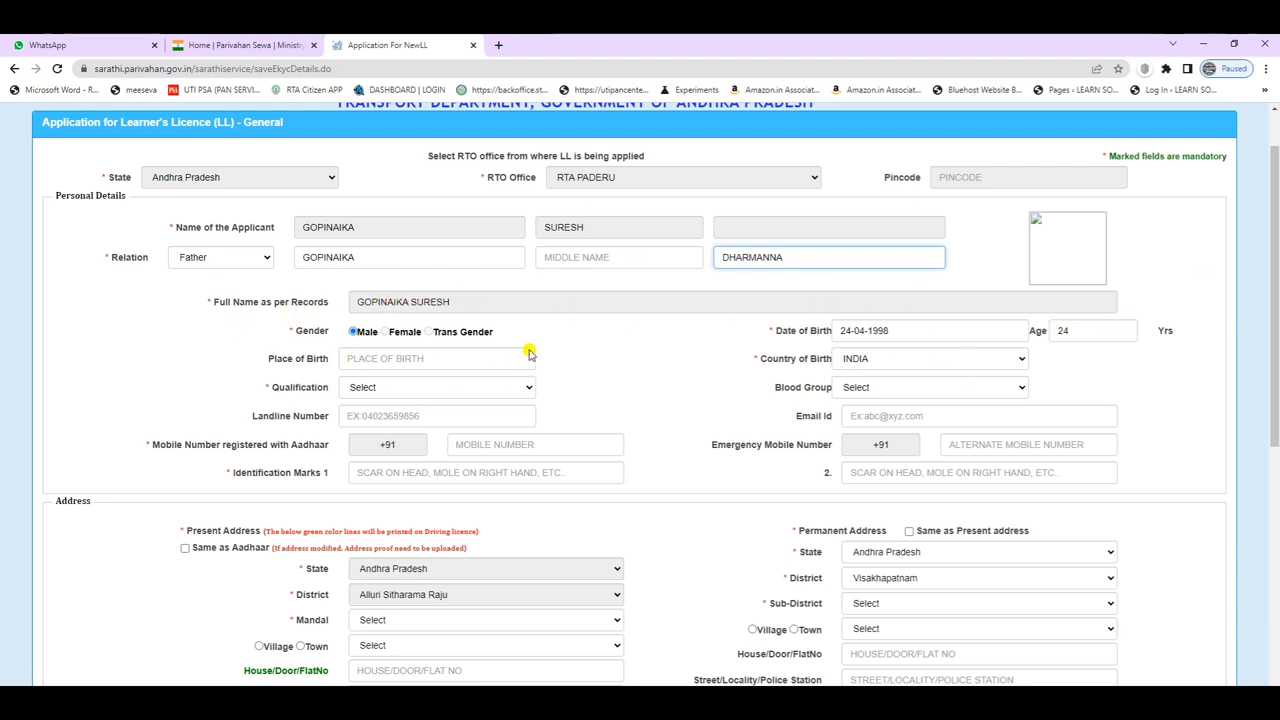
# - Enter place of birth KONTHILI and choose qualification Graduate in Non Medical Sciences
pyautogui.click(397, 357)
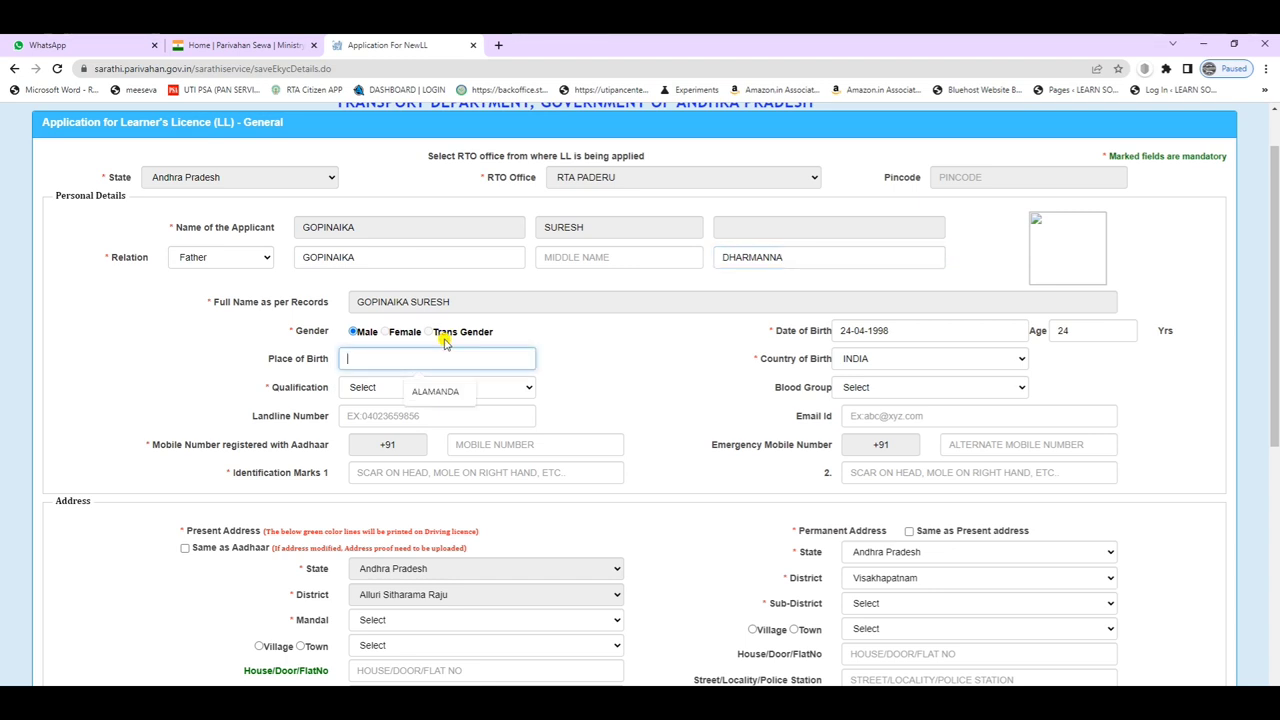
pyautogui.write('KONTHILI')
pyautogui.press('Tab')
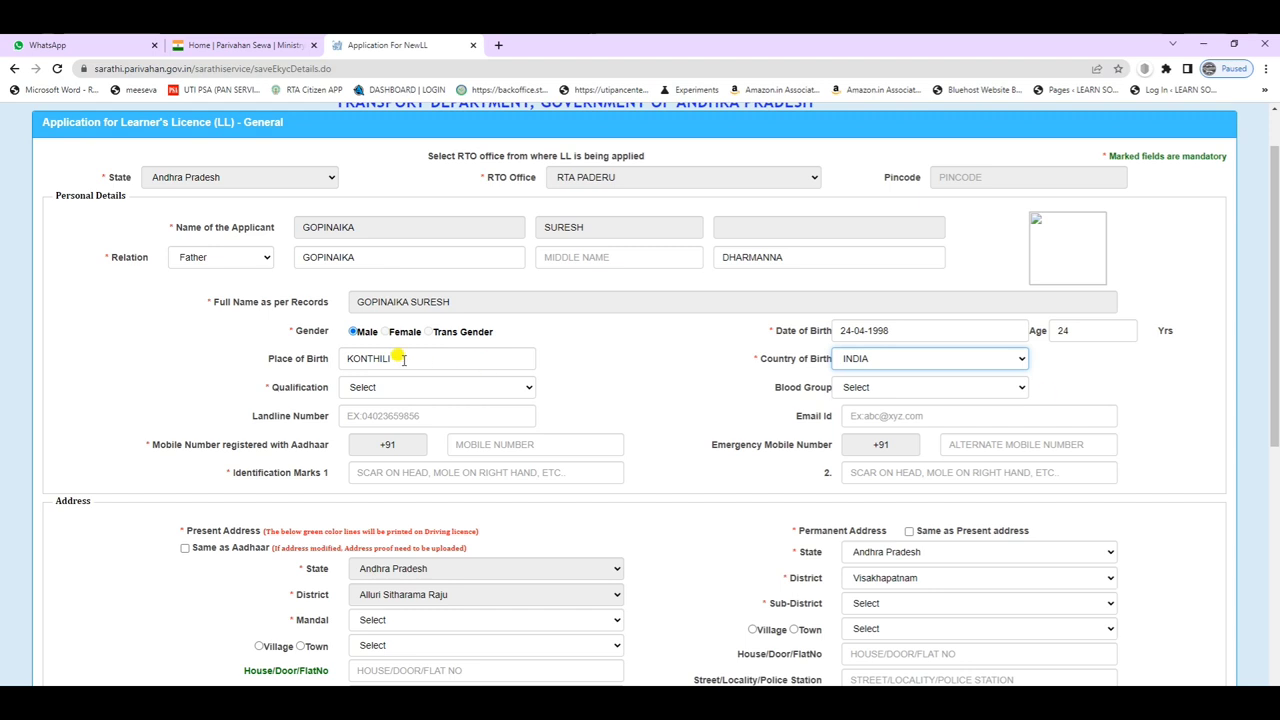
pyautogui.click(407, 391)
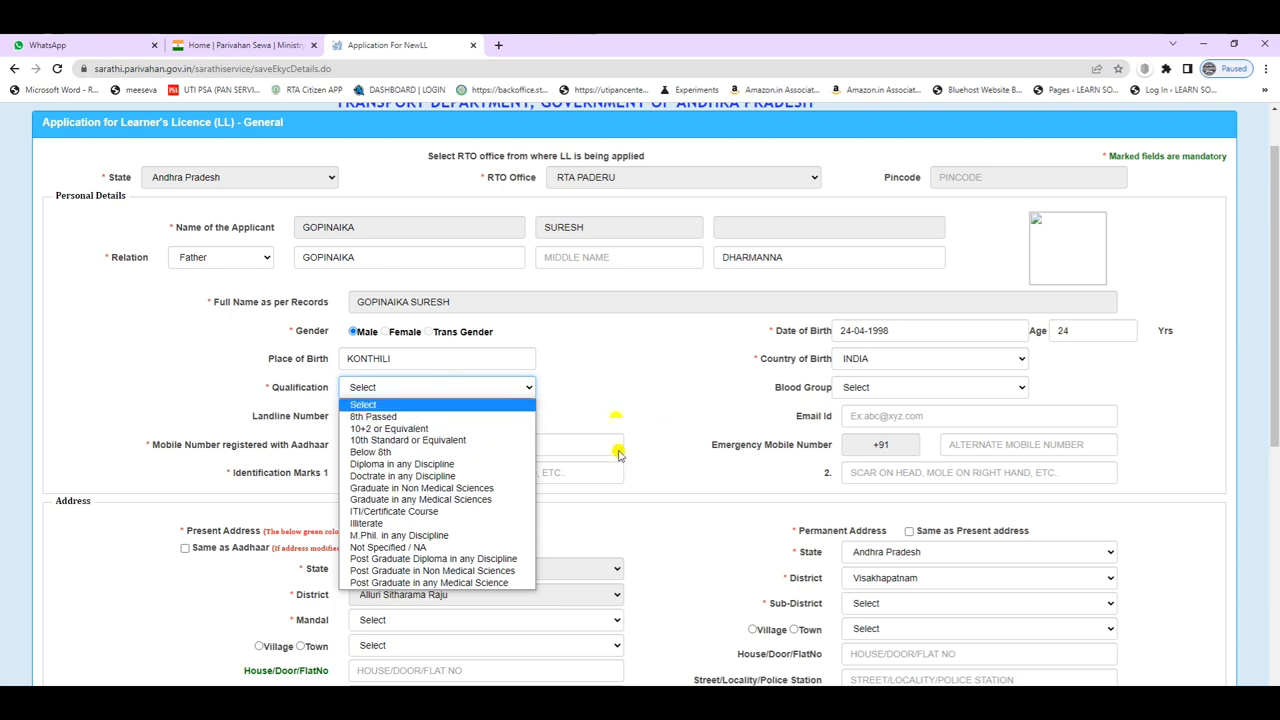
pyautogui.click(641, 372)
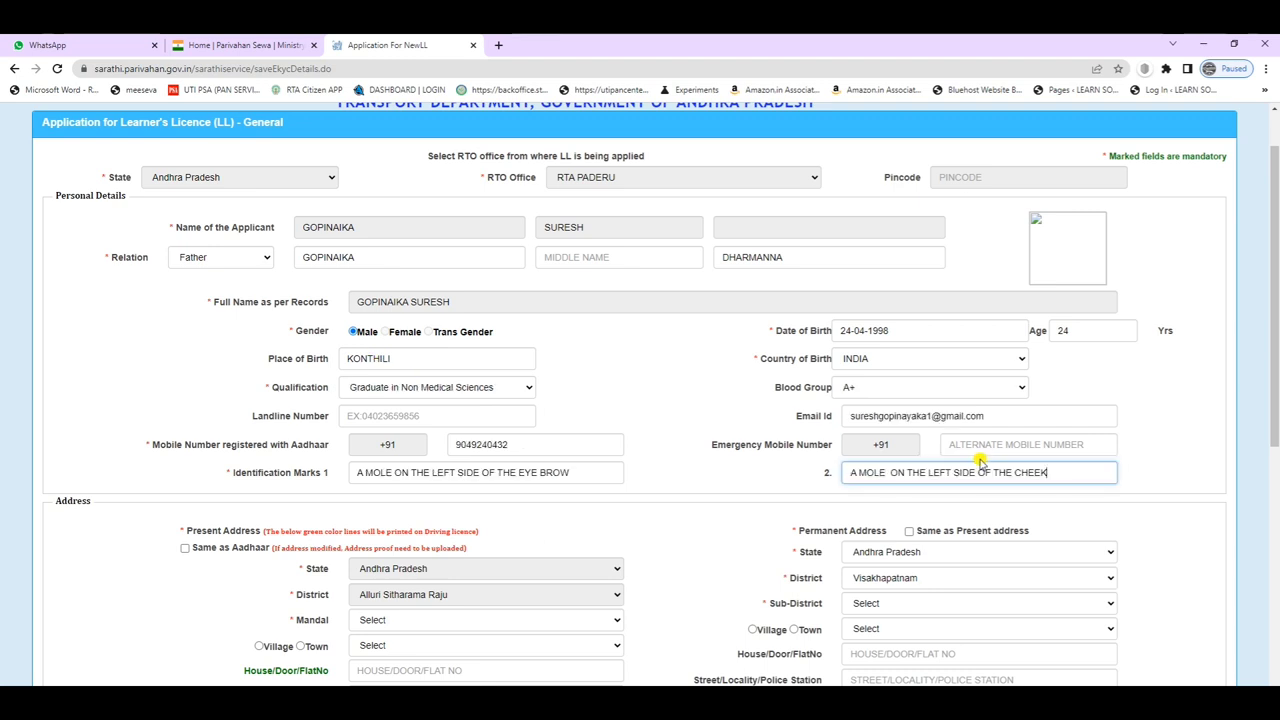
pyautogui.scroll(-1, 576, 350)
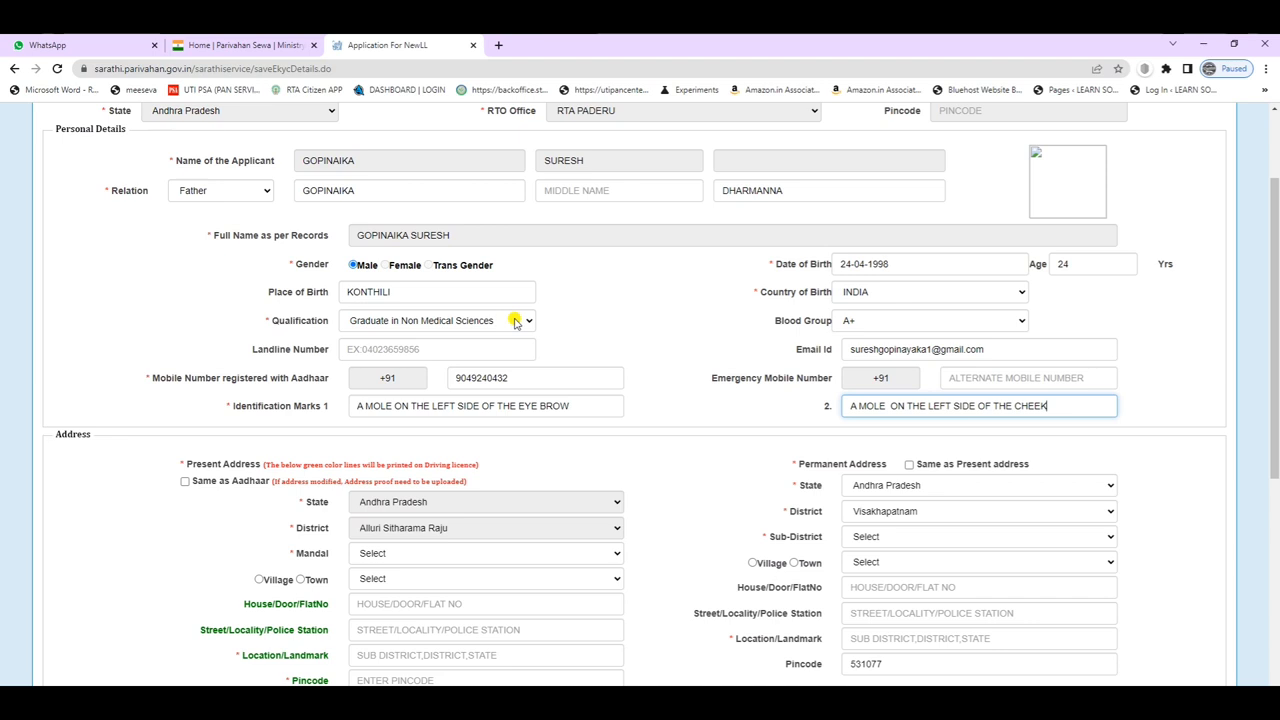
pyautogui.click(516, 322)
pyautogui.click(476, 422)
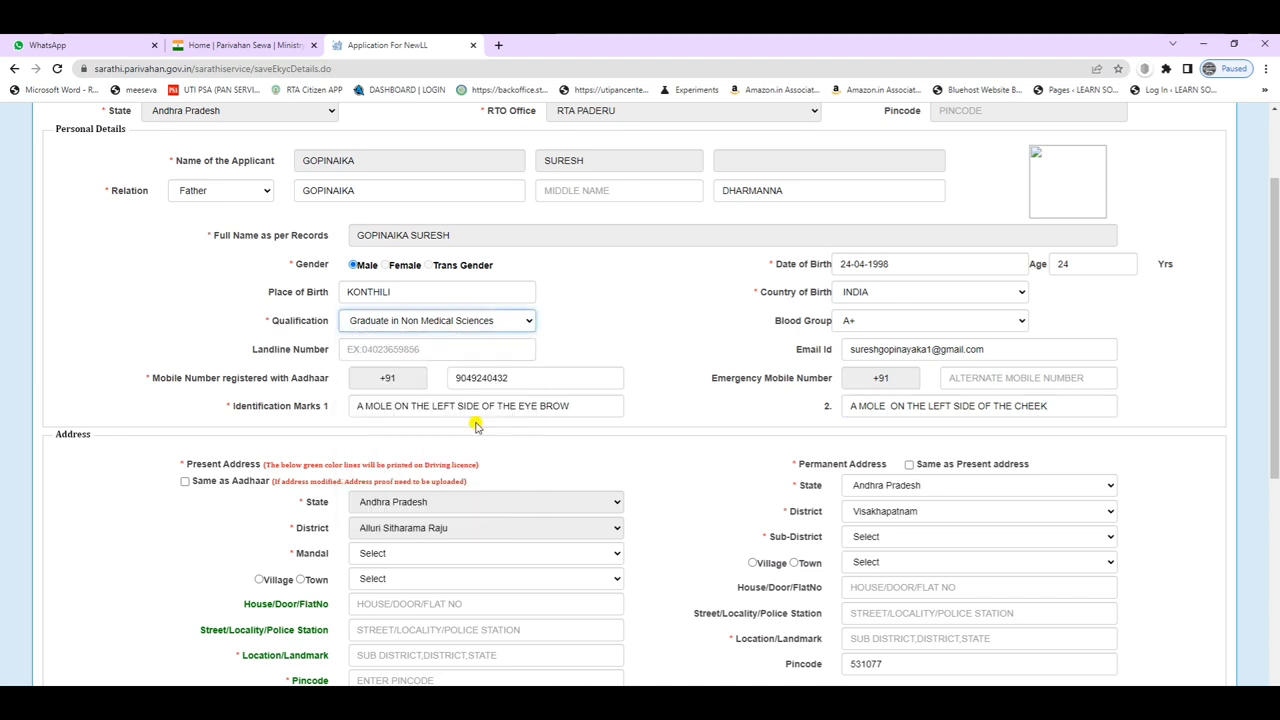
# - Move past the landline and contact fields down to the Address section
pyautogui.scroll(-1, 890, 335)
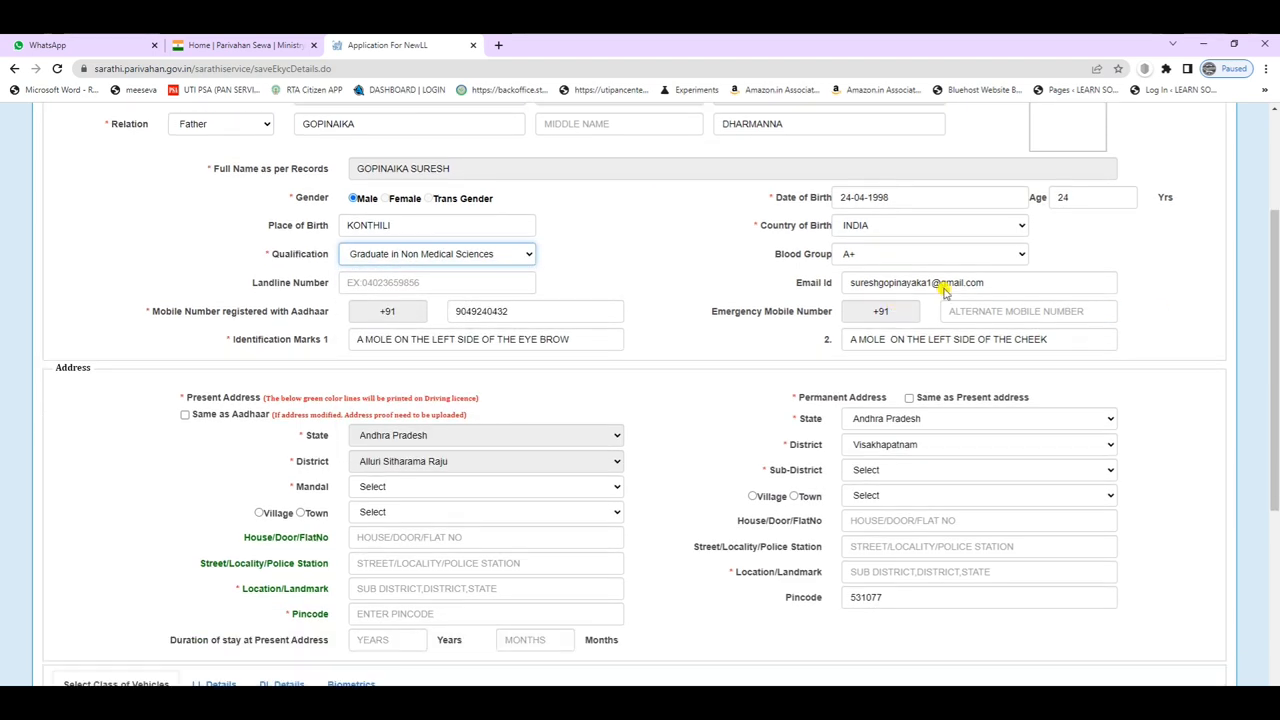
pyautogui.click(423, 282)
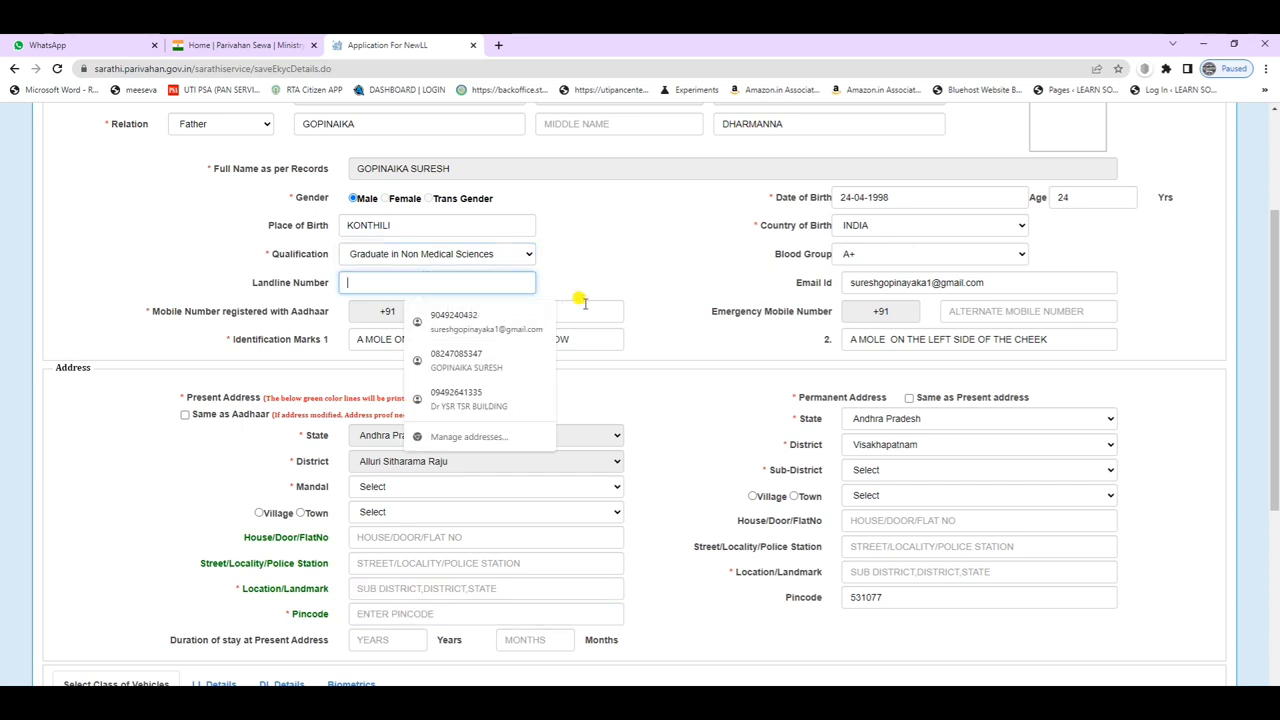
pyautogui.click(675, 268)
pyautogui.scroll(-1, 930, 338)
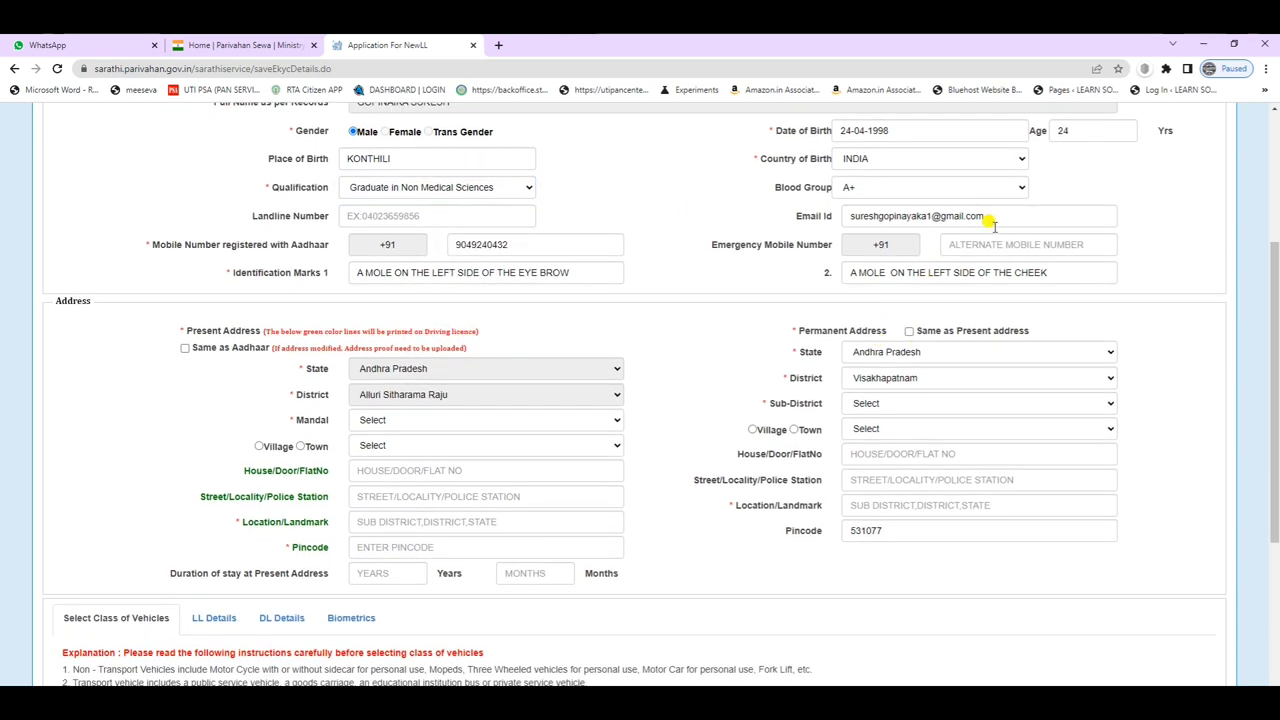
pyautogui.scroll(-2, 670, 230)
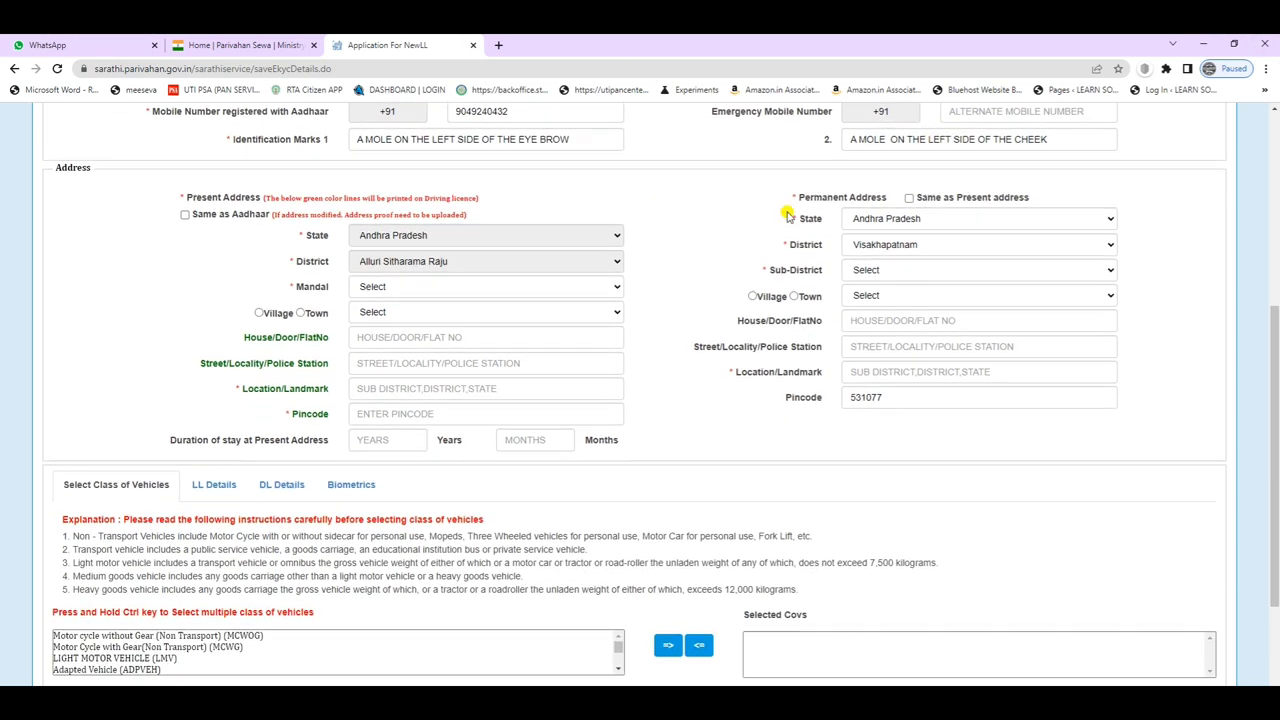
pyautogui.scroll(1, 800, 160)
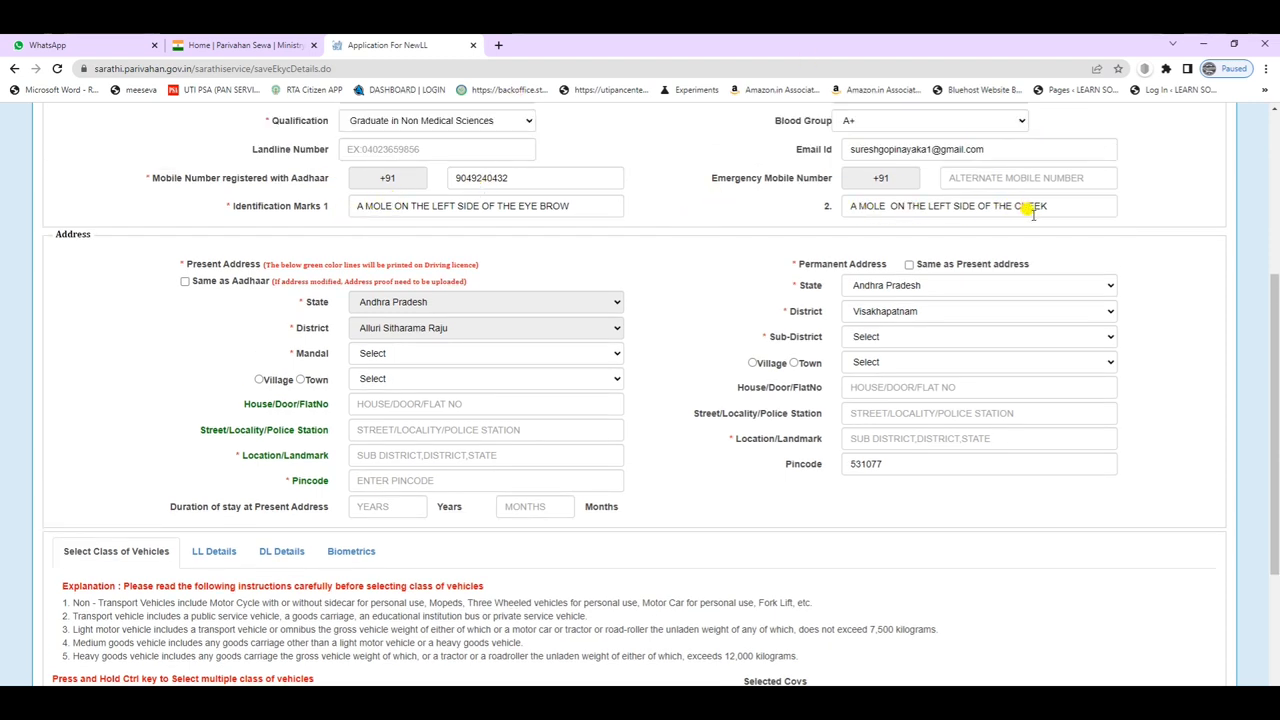
pyautogui.scroll(-1, 480, 230)
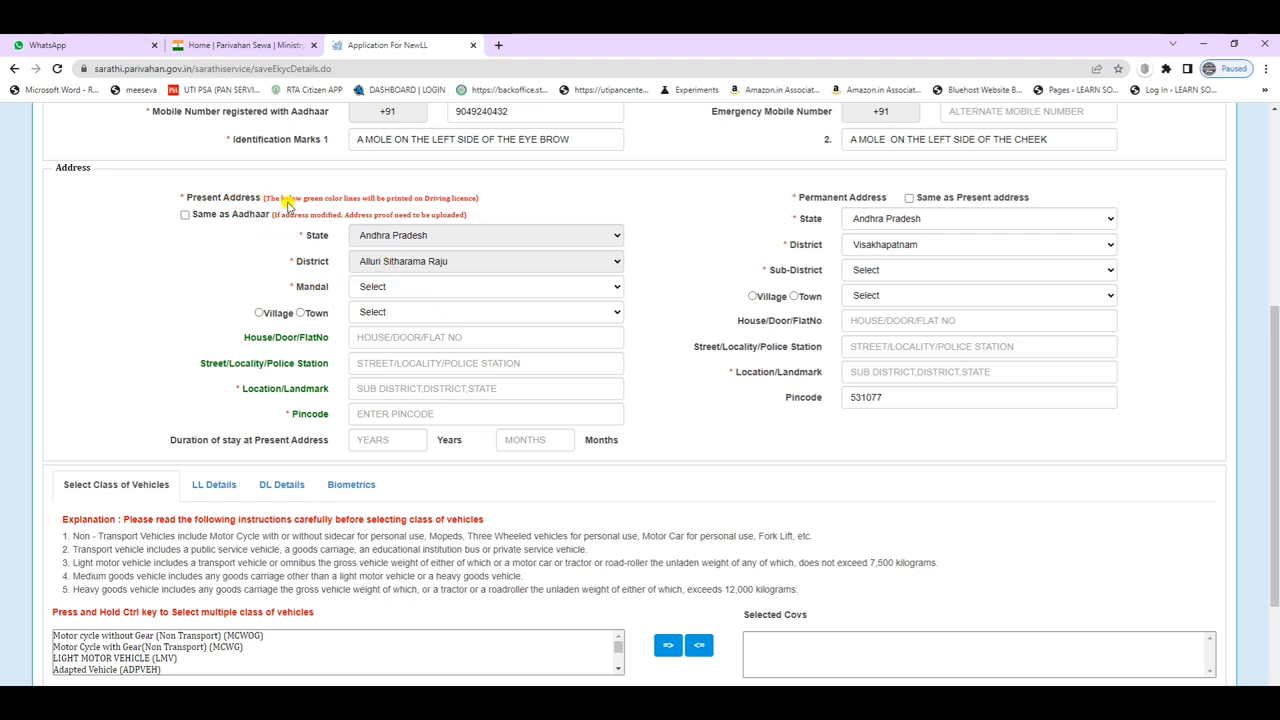
# - Fill the present address from the Aadhaar details
pyautogui.moveTo(303, 198); pyautogui.dragTo(494, 197)
pyautogui.click(494, 197)
pyautogui.moveTo(240, 337); pyautogui.dragTo(325, 440)
pyautogui.click(176, 266)
pyautogui.click(178, 216)
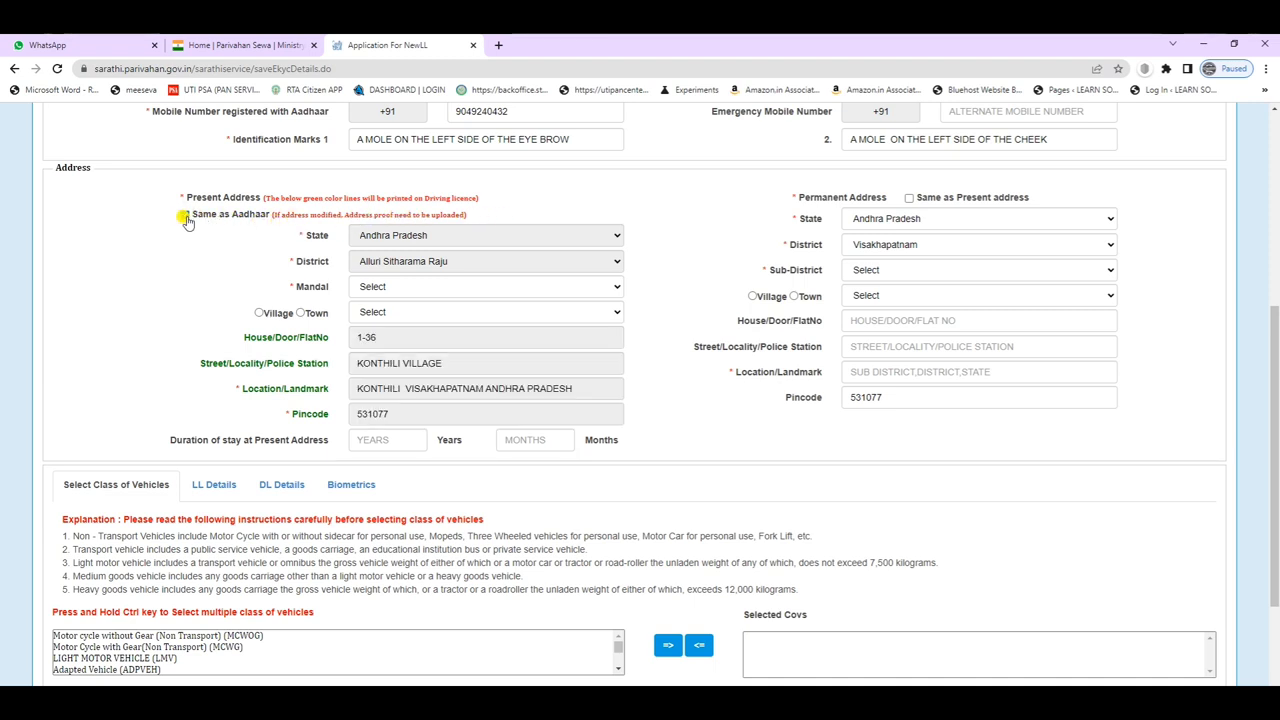
# - Set mandal Hukumpeta, mark it as a village, and choose village Konthili
pyautogui.click(404, 296)
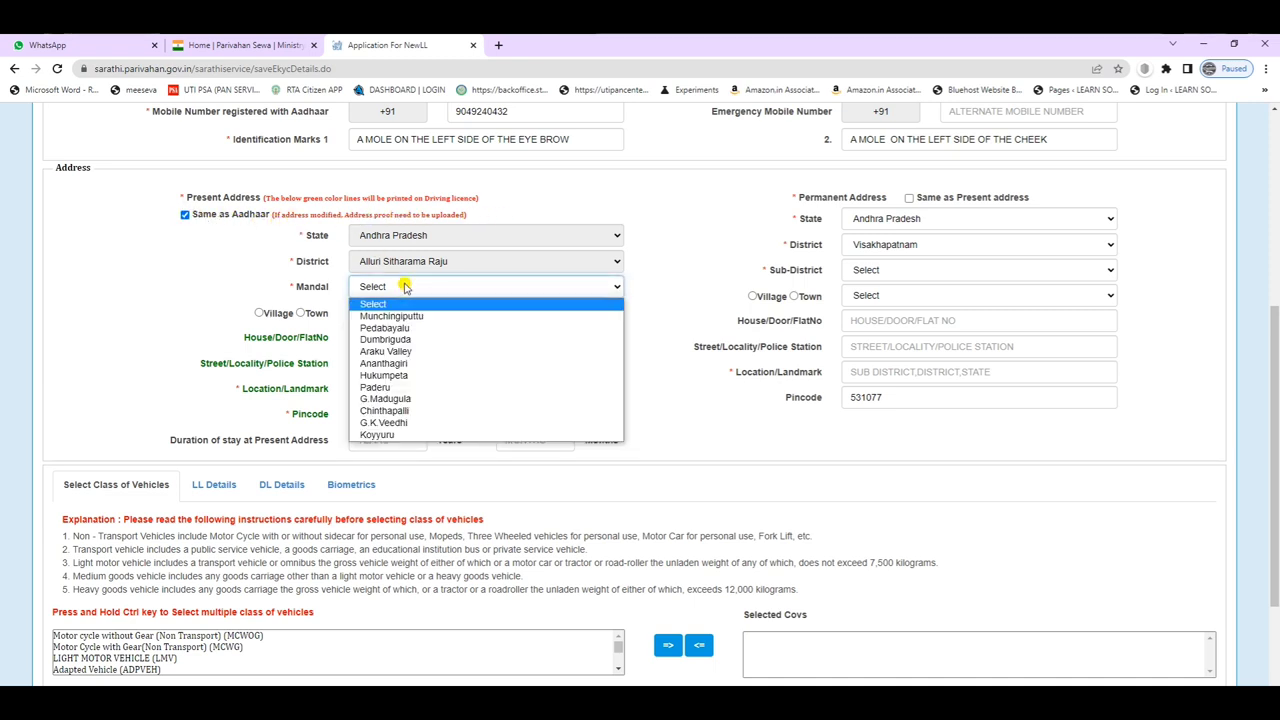
pyautogui.click(423, 373)
pyautogui.click(423, 372)
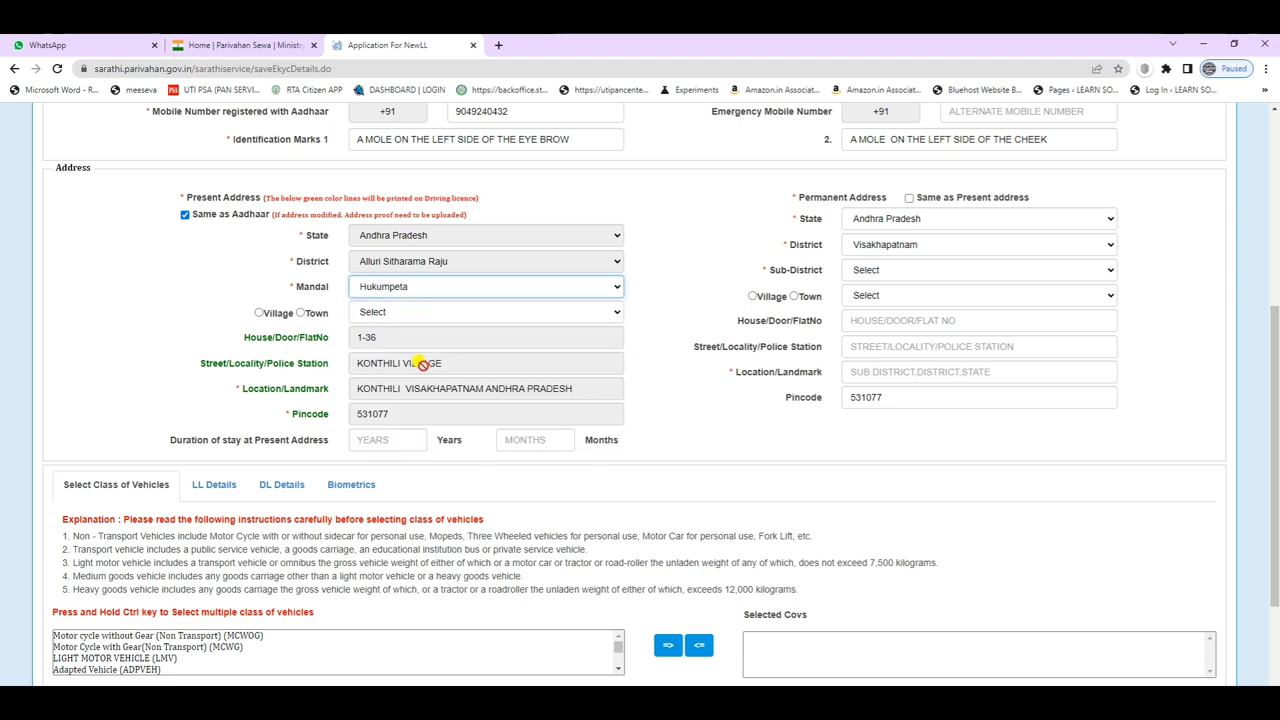
pyautogui.click(390, 312)
pyautogui.click(261, 314)
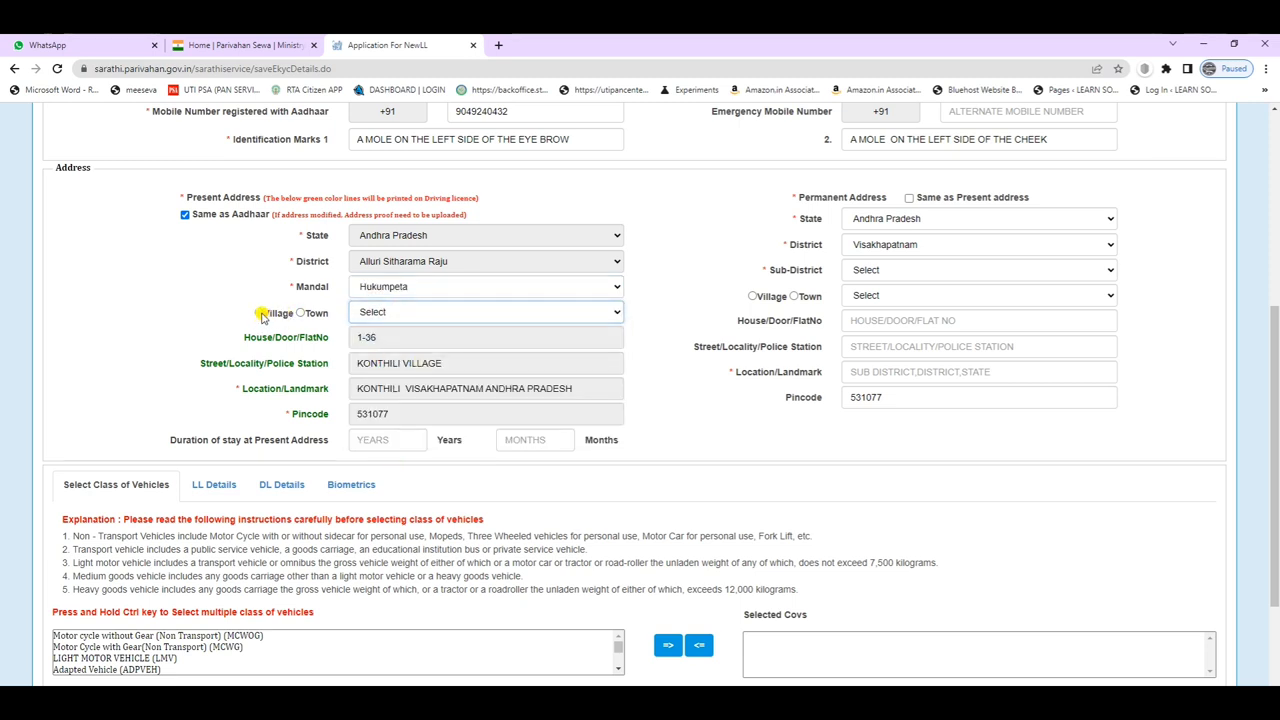
pyautogui.click(261, 314)
pyautogui.click(364, 317)
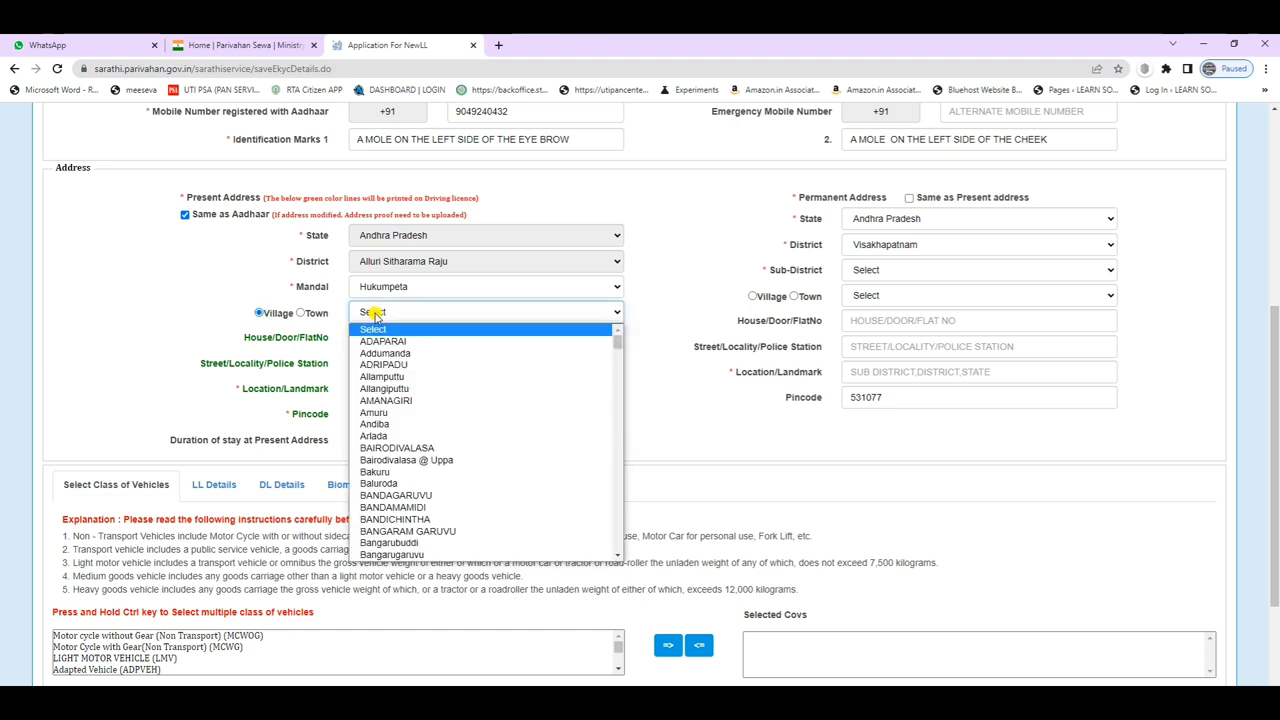
pyautogui.write('i')
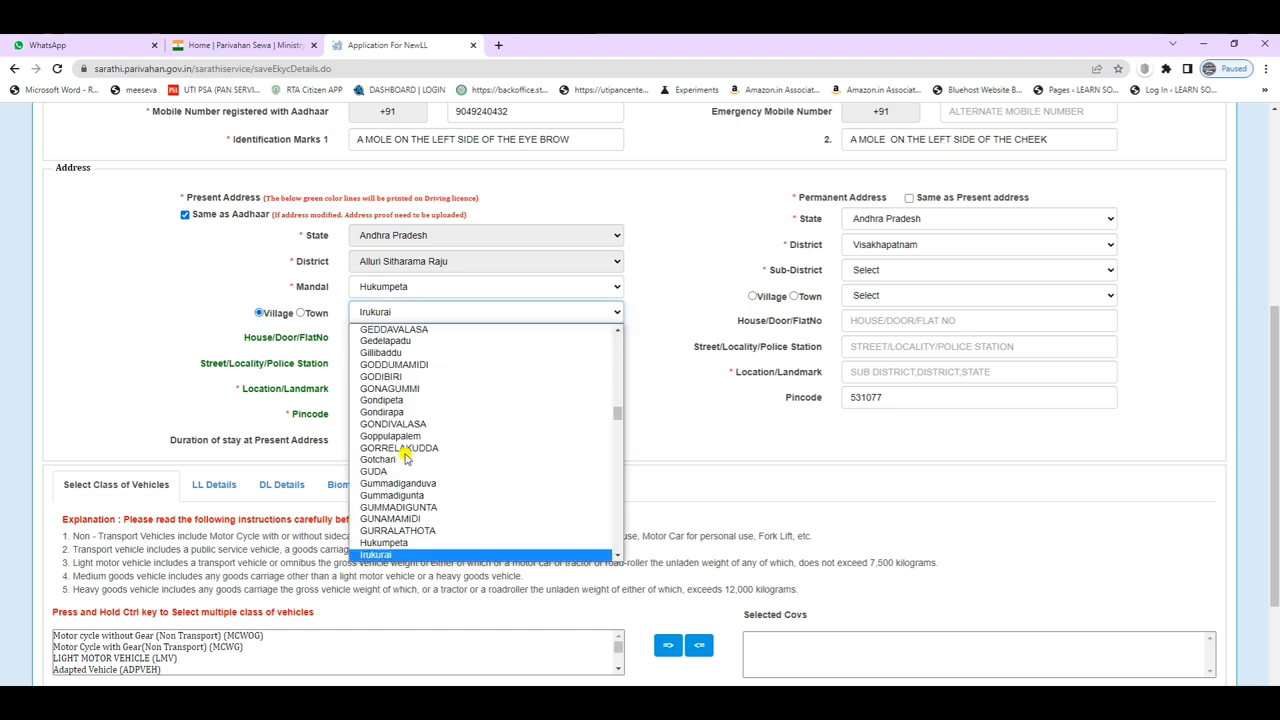
pyautogui.write('konth')
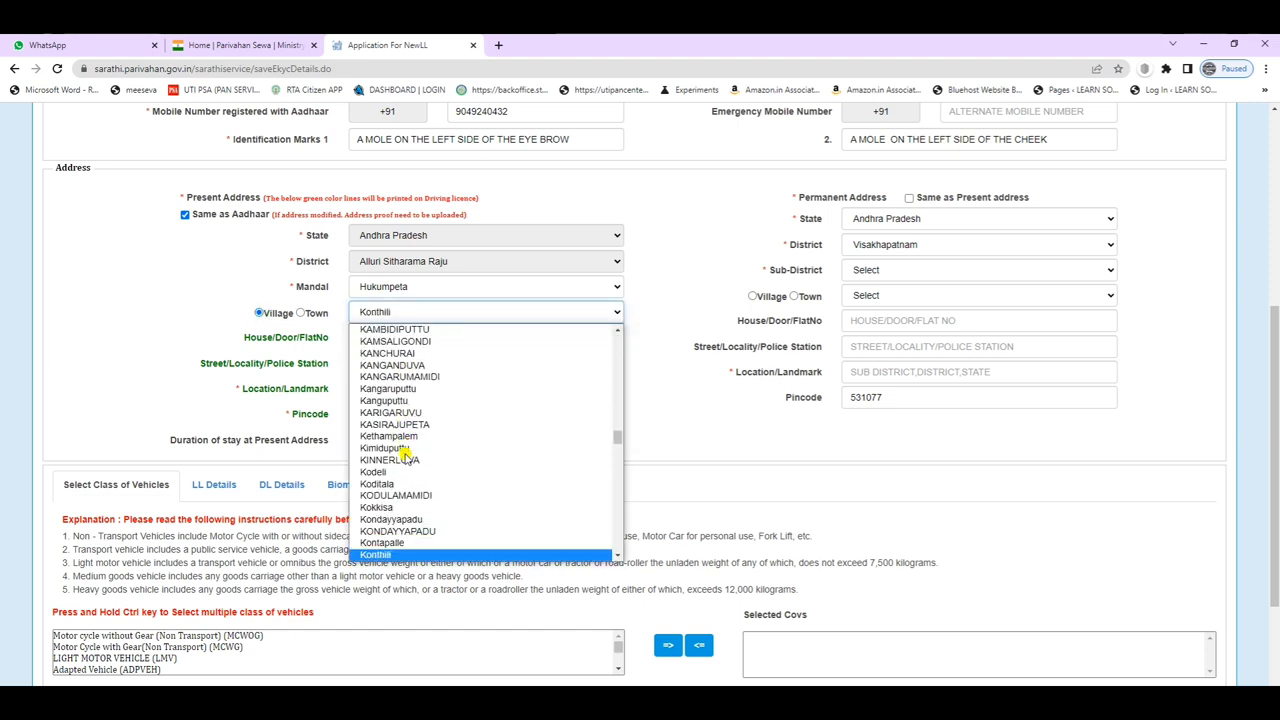
pyautogui.press('Return')
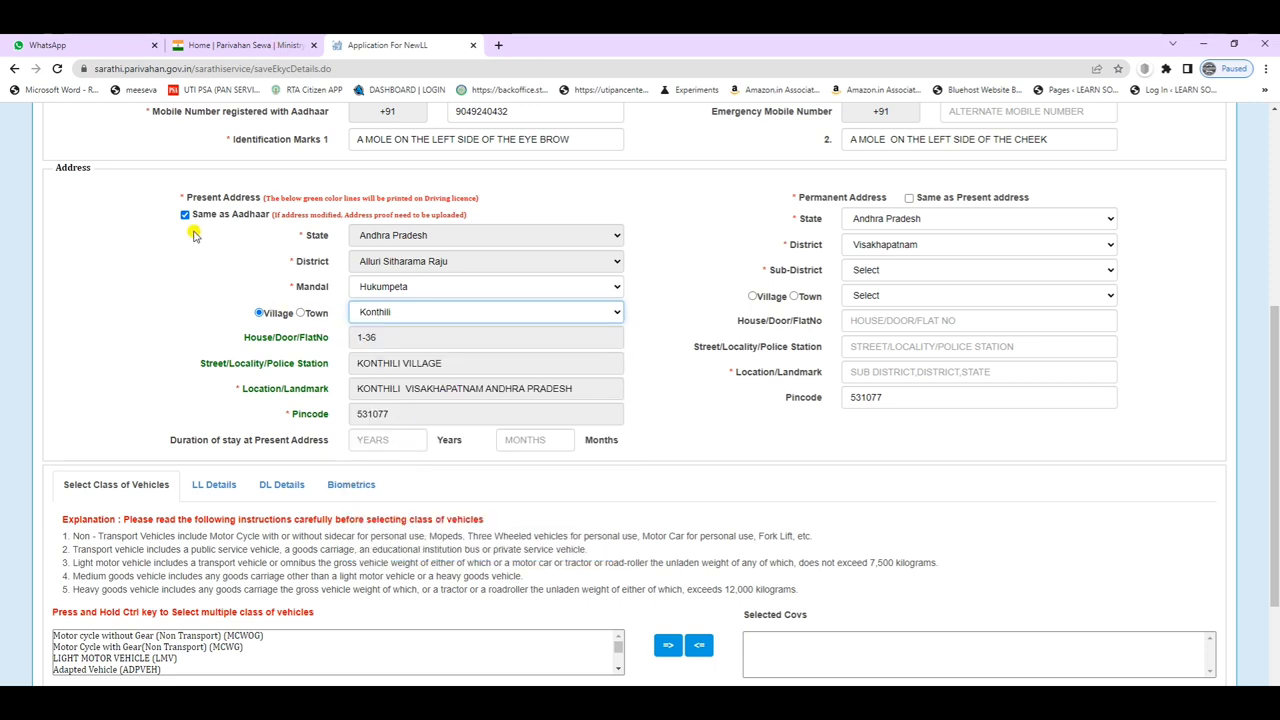
pyautogui.click(184, 218)
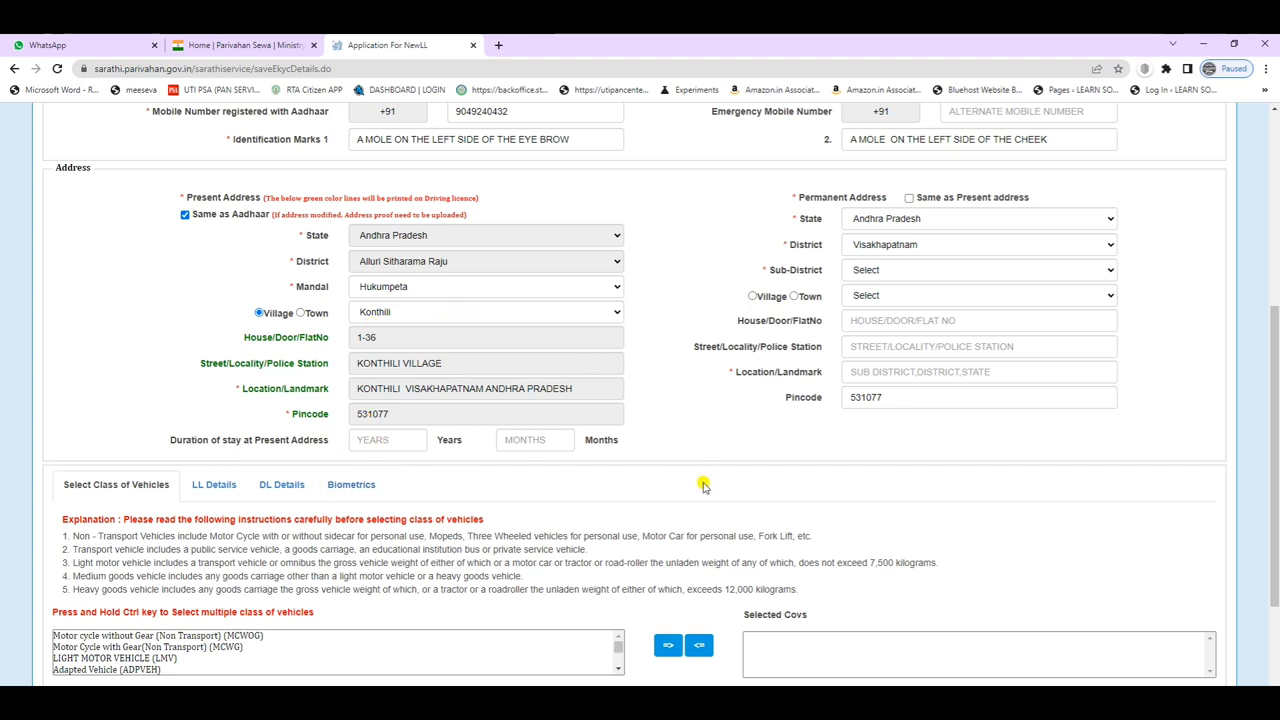
# - Enter a stay of 24 years 2 months and copy present address as permanent
pyautogui.click(404, 443)
pyautogui.write('24')
pyautogui.press('Tab')
pyautogui.write('2')
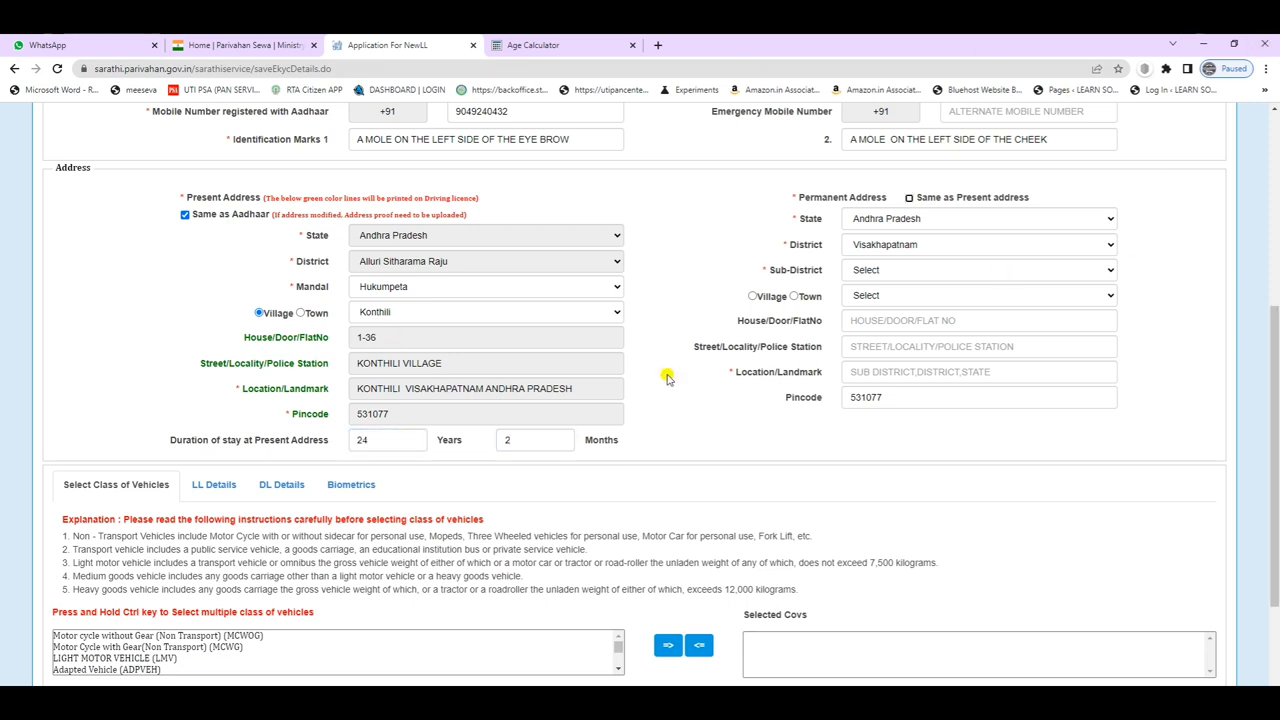
pyautogui.click(907, 199)
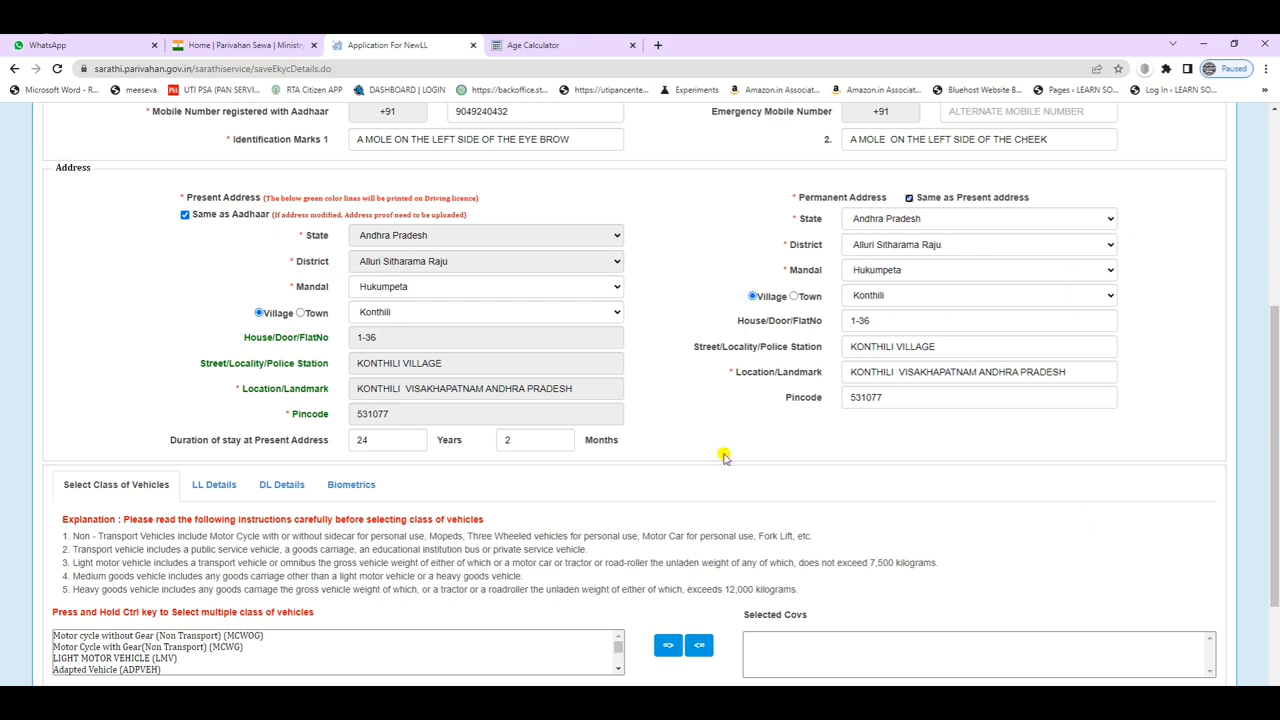
# - Add MCWG and LIGHT MOTOR VEHICLE (LMV) to the selected vehicle classes
pyautogui.scroll(-2, 958, 472)
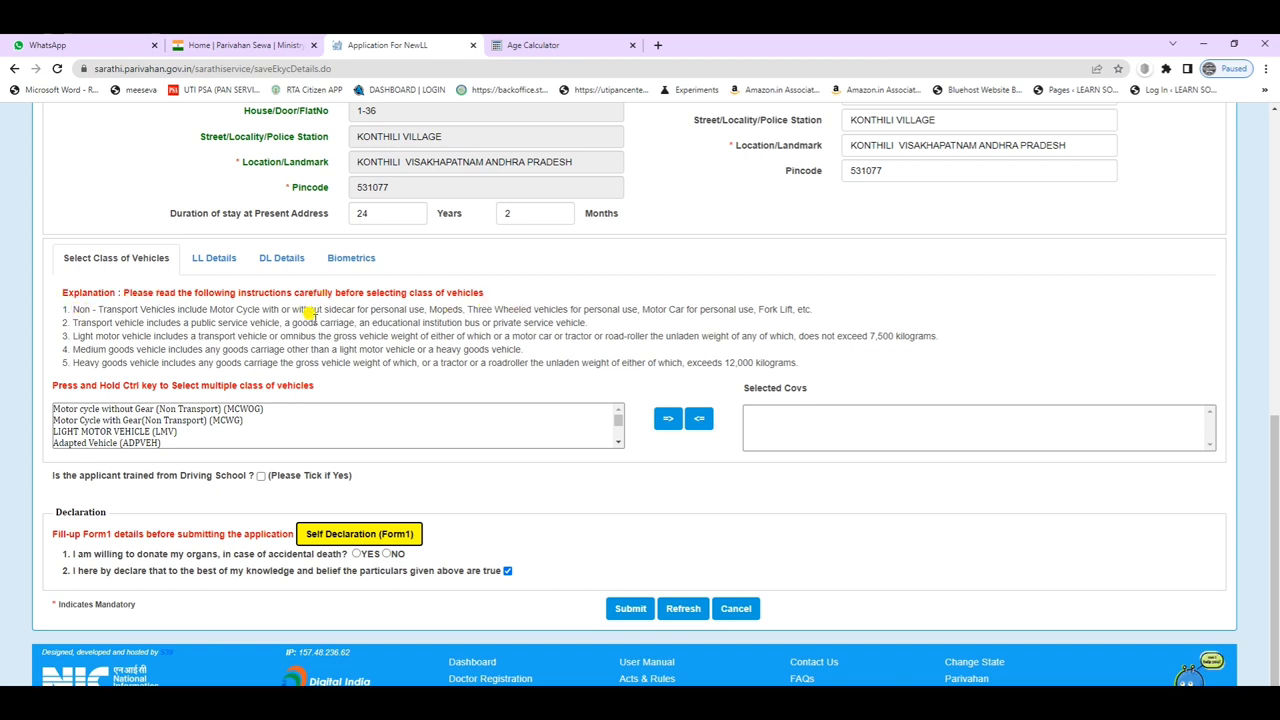
pyautogui.click(412, 410)
pyautogui.press('Down')
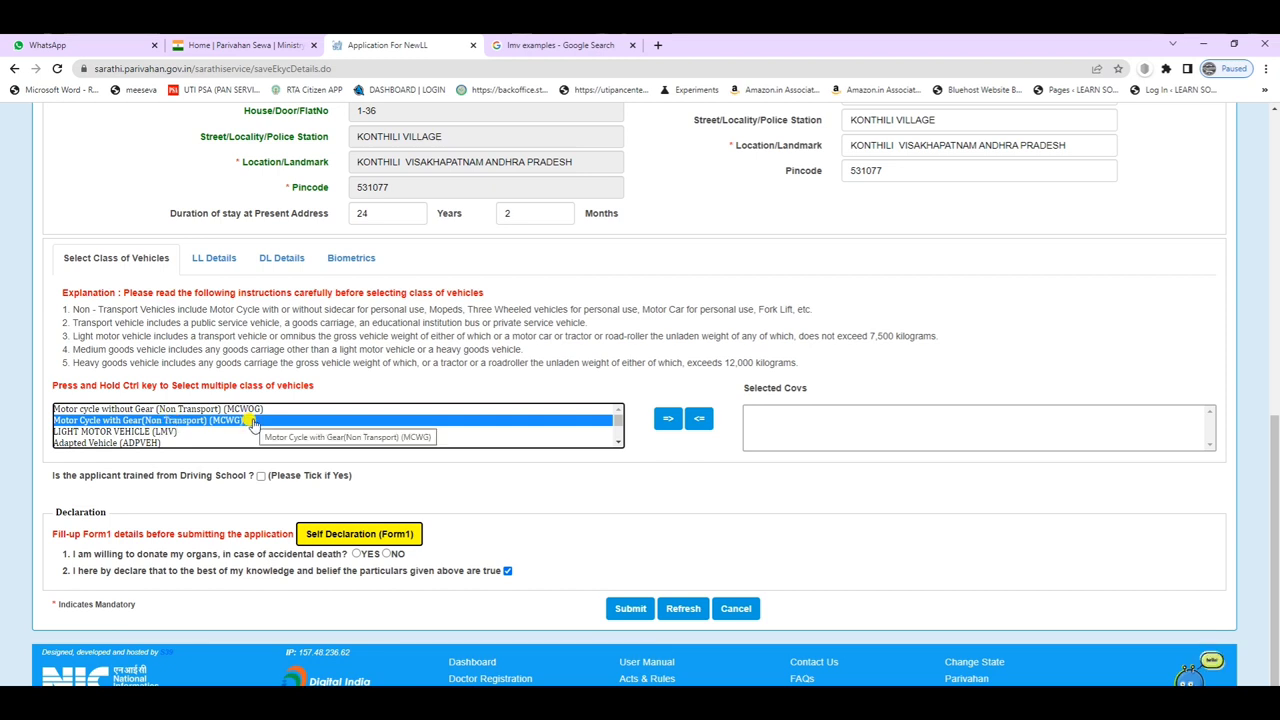
pyautogui.click(668, 418)
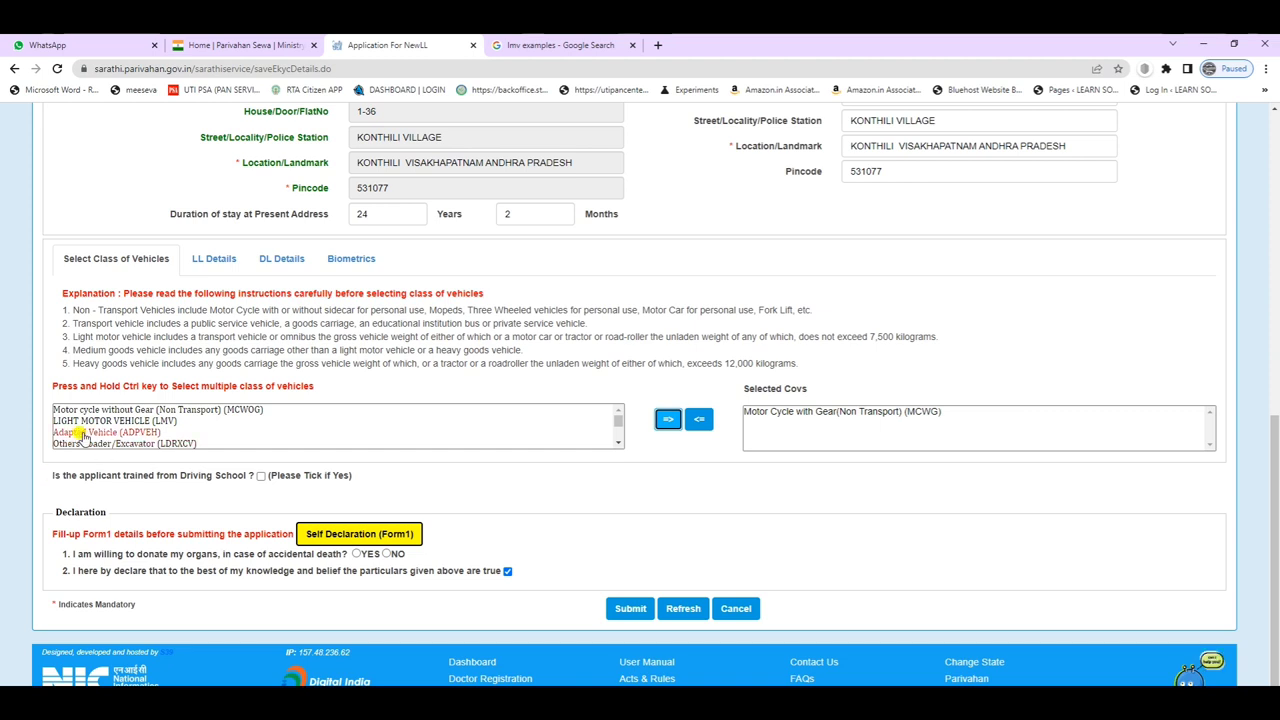
pyautogui.click(108, 421)
pyautogui.click(666, 420)
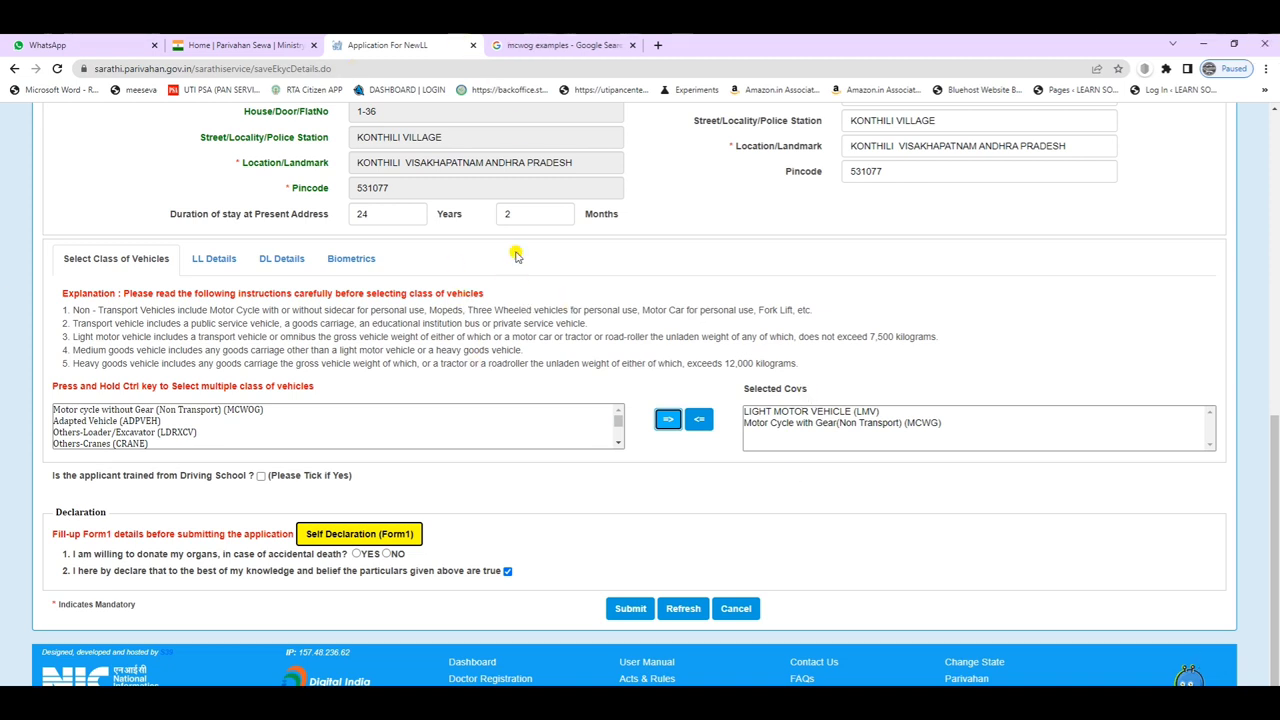
# - Point out the driving school question and the Form1 reminder text
pyautogui.moveTo(118, 476); pyautogui.dragTo(250, 476)
pyautogui.click(253, 476)
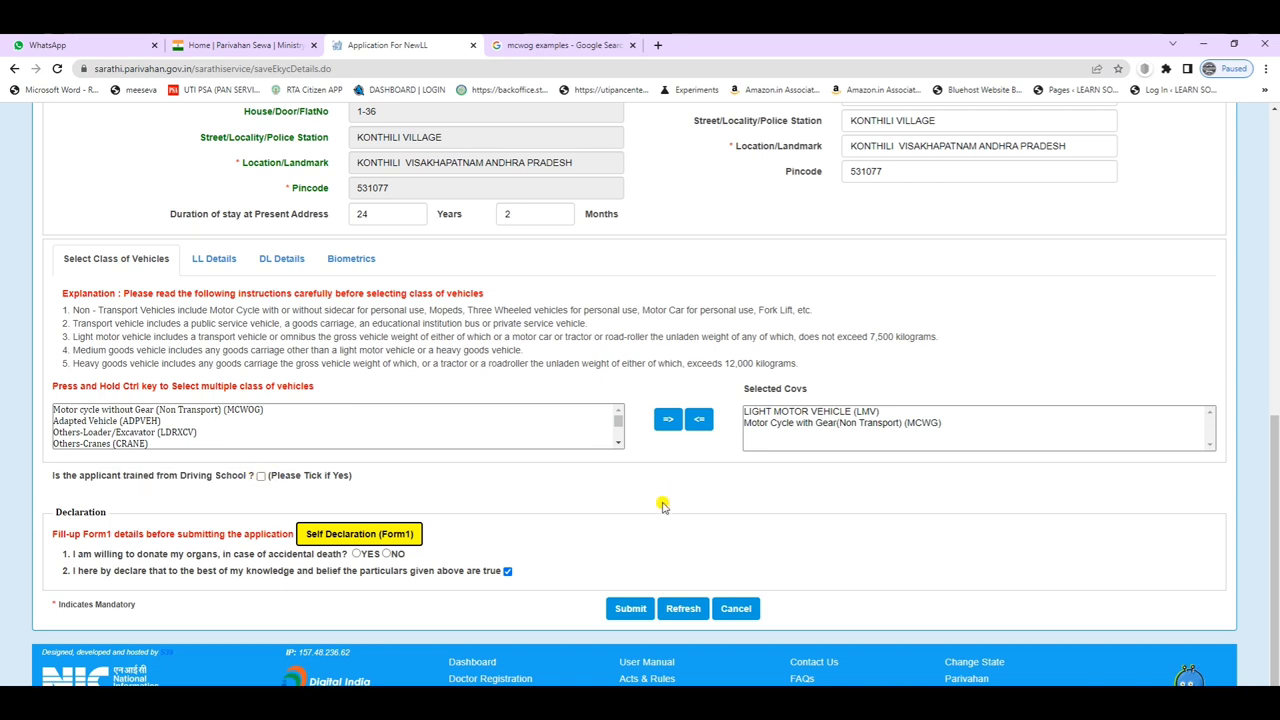
pyautogui.moveTo(71, 535); pyautogui.dragTo(250, 531)
pyautogui.click(250, 531)
# - Open the Form1 self declaration full screen and go over questions (a) and (b)
pyautogui.click(359, 536)
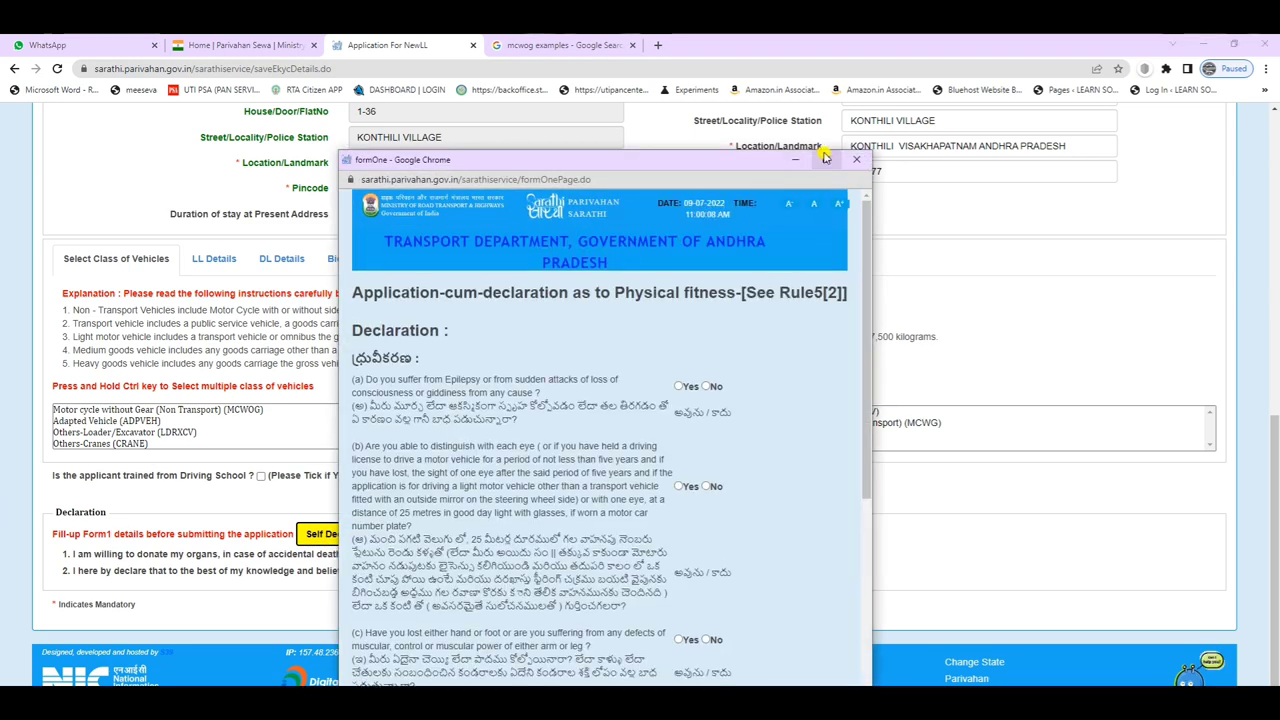
pyautogui.doubleClick(805, 158)
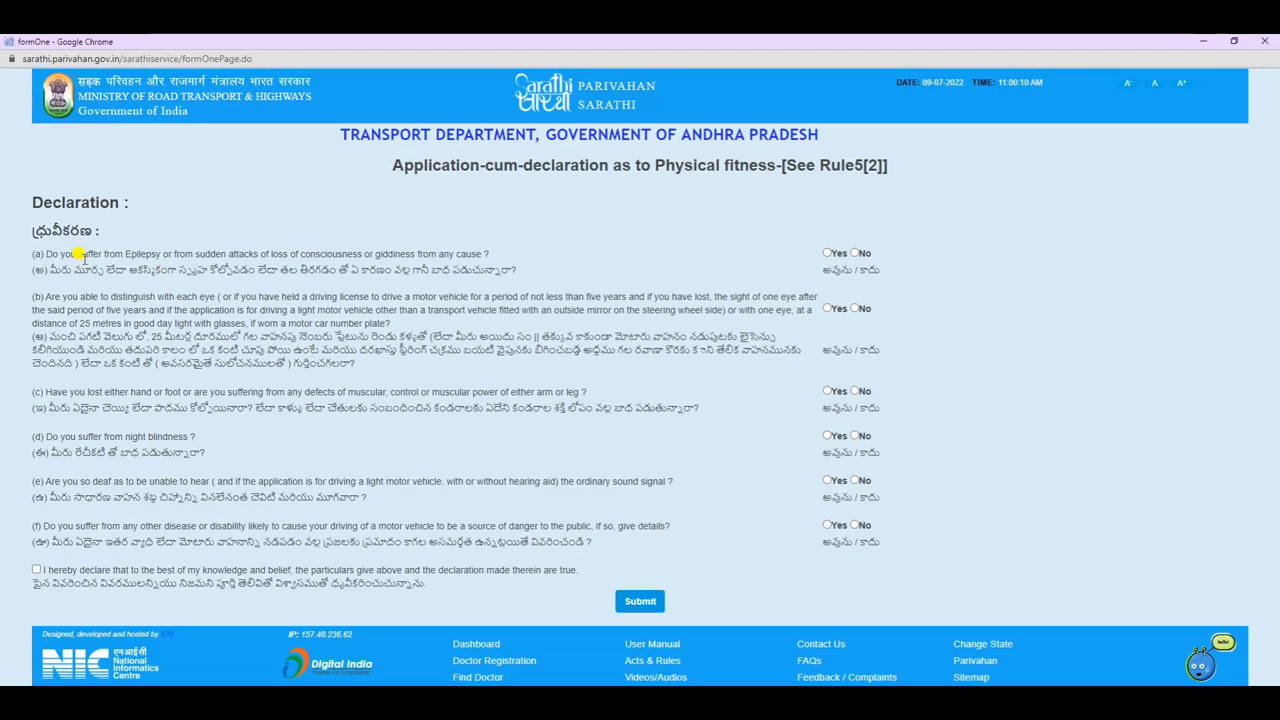
pyautogui.moveTo(88, 252); pyautogui.dragTo(297, 253)
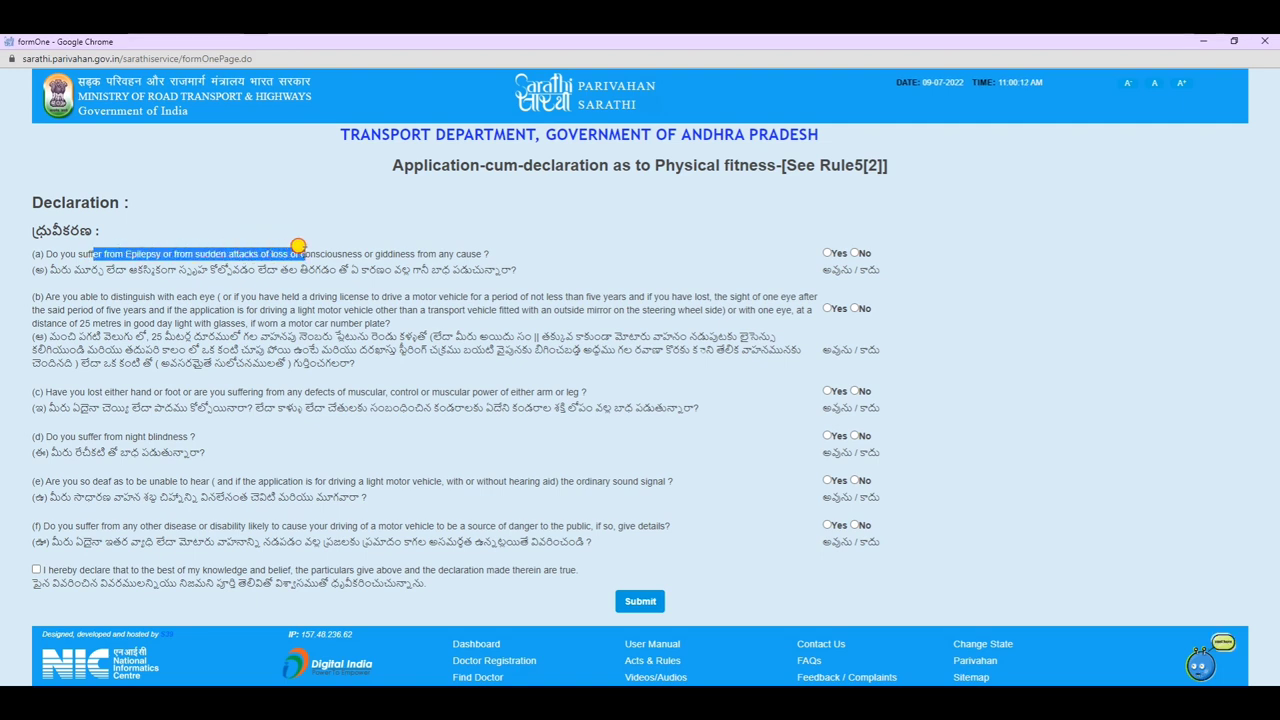
pyautogui.click(297, 292)
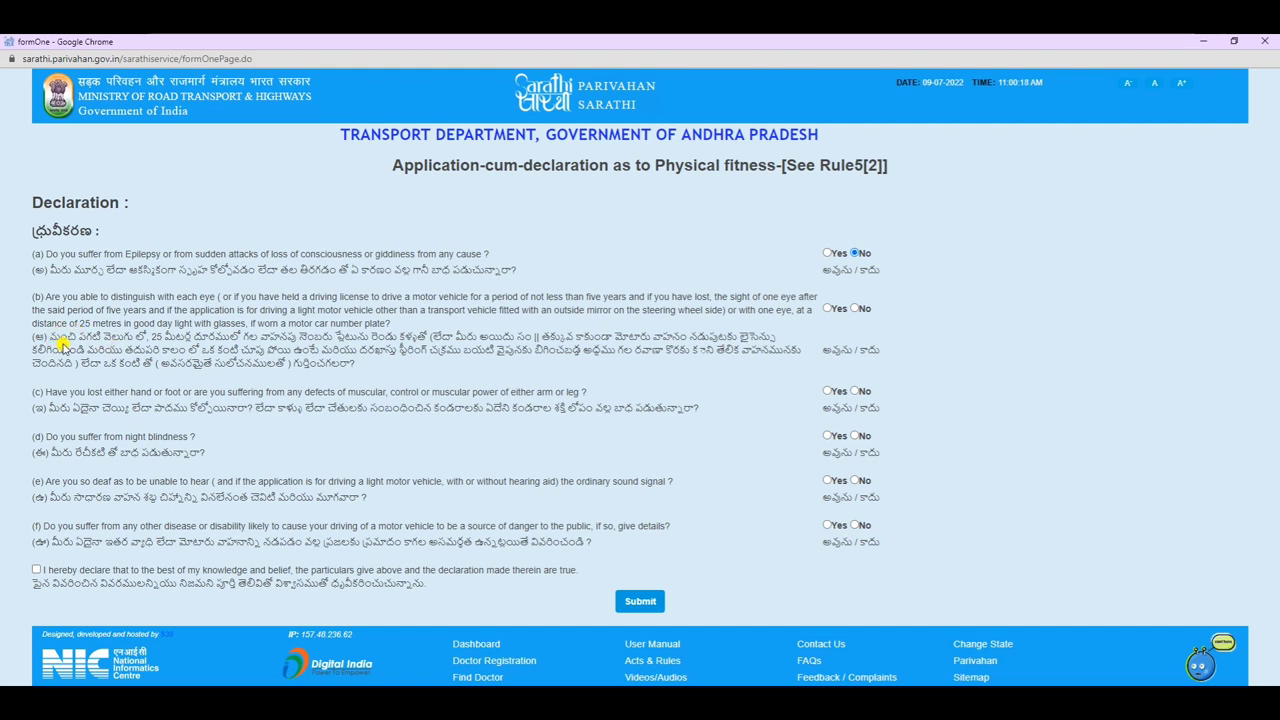
pyautogui.moveTo(108, 297); pyautogui.dragTo(352, 297)
pyautogui.click(437, 273)
pyautogui.moveTo(177, 297); pyautogui.dragTo(272, 291)
pyautogui.click(438, 309)
# - Answer No to the night blindness question and to other-disease question (f)
pyautogui.click(855, 436)
pyautogui.moveTo(126, 482); pyautogui.dragTo(300, 482)
pyautogui.click(107, 497)
pyautogui.moveTo(340, 540); pyautogui.dragTo(563, 543)
pyautogui.click(580, 540)
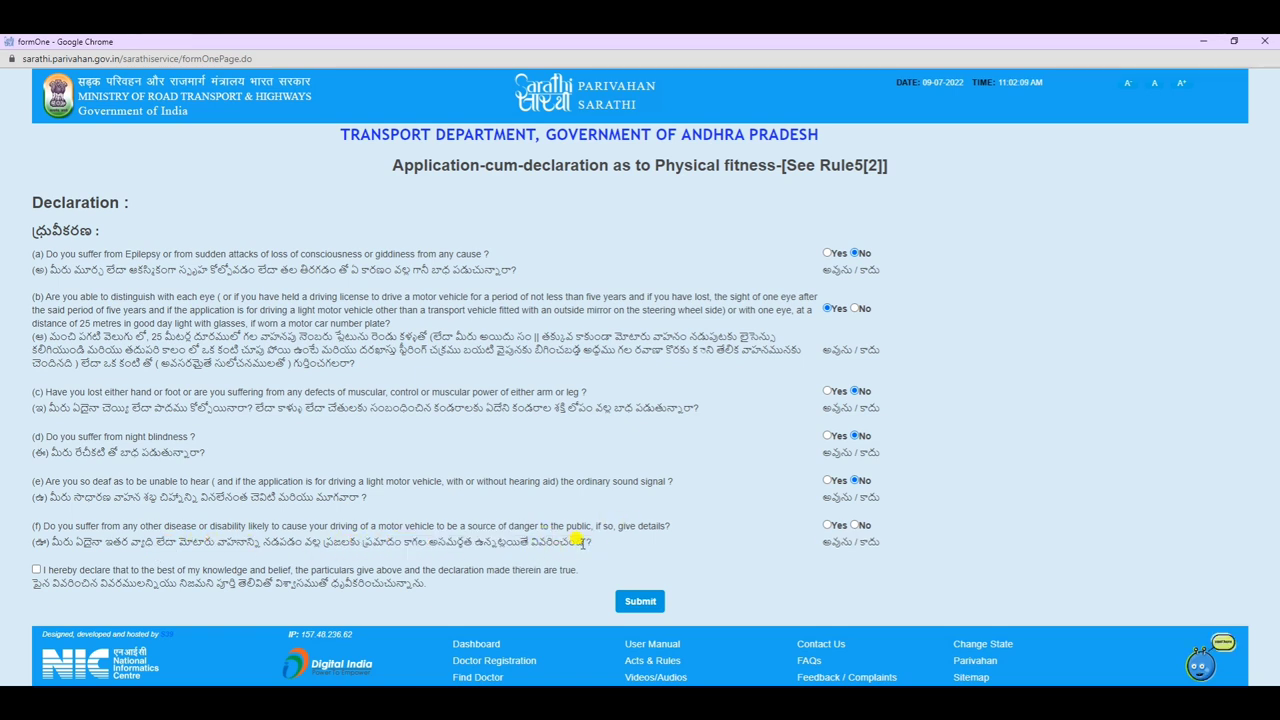
pyautogui.click(855, 525)
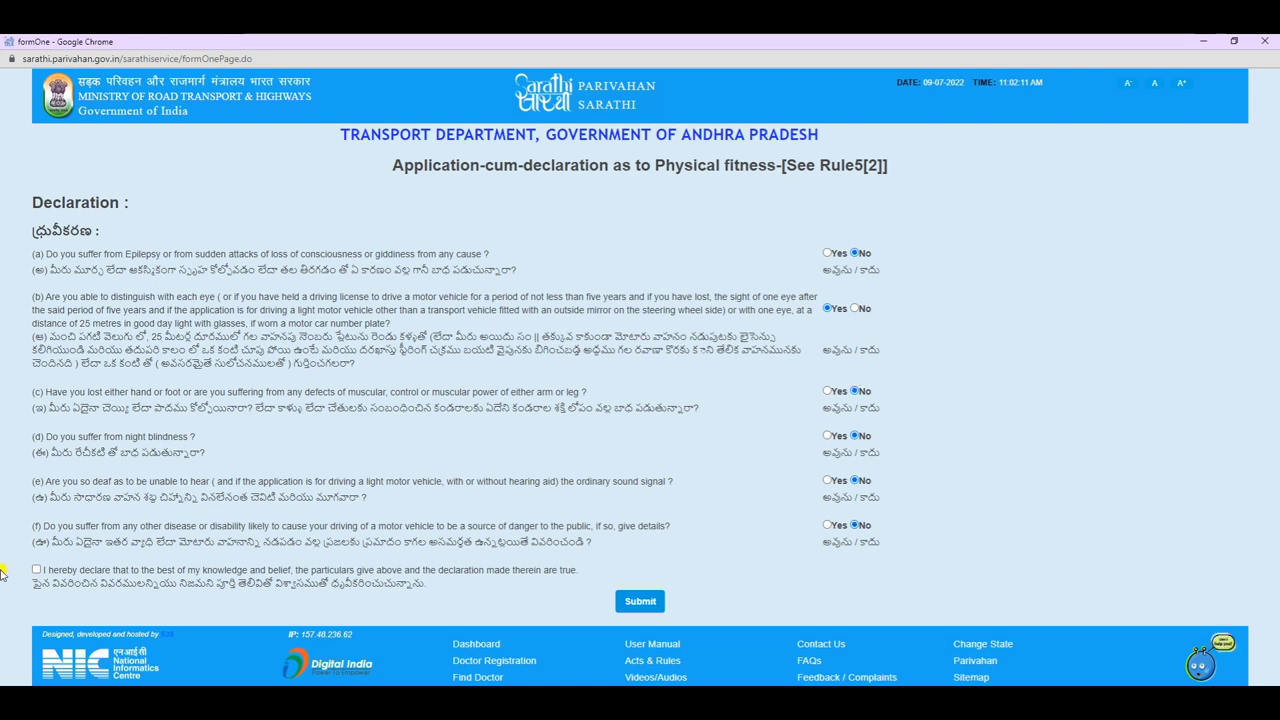
# - Accept the declaration, submit Form1, and confirm the submission
pyautogui.click(36, 570)
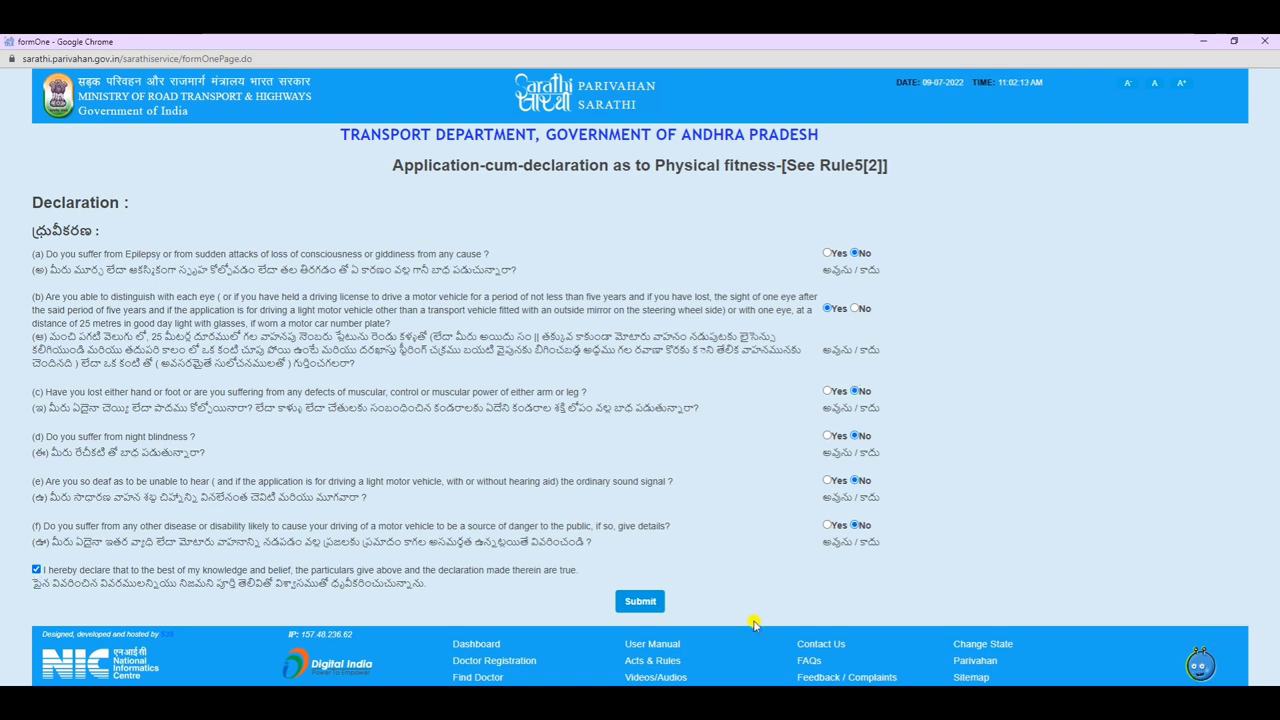
pyautogui.click(640, 601)
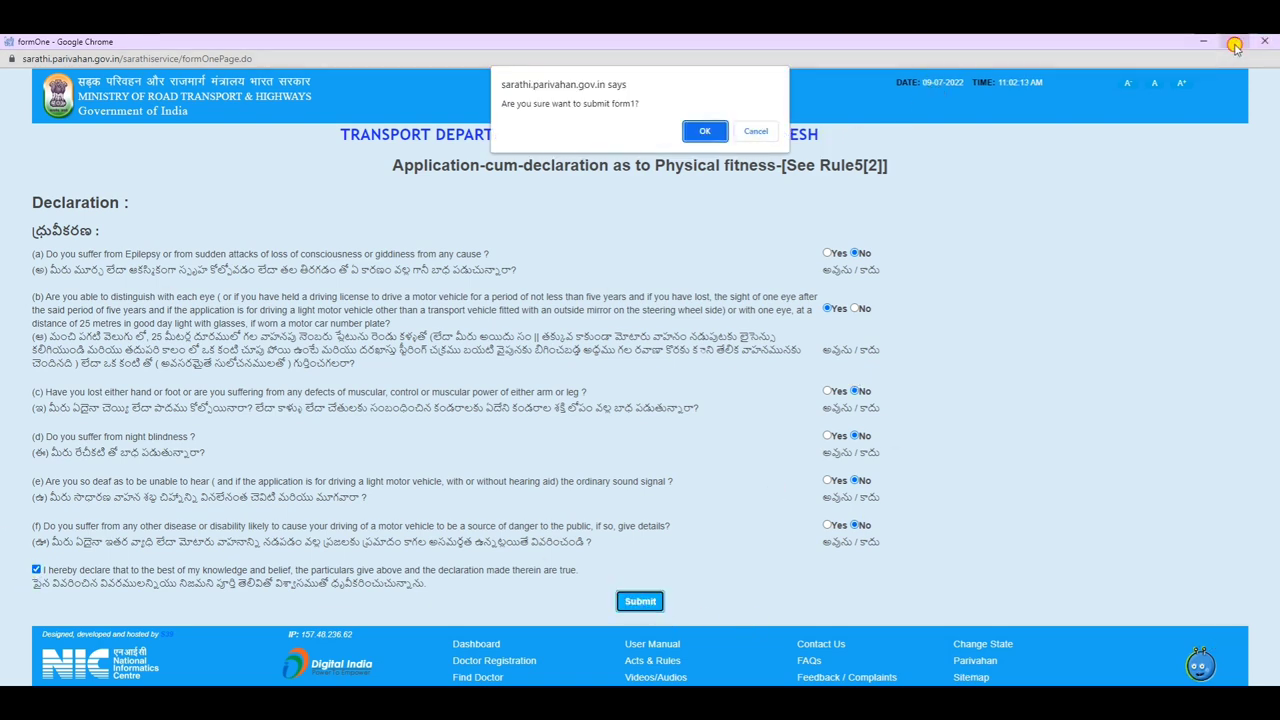
pyautogui.click(1234, 41)
pyautogui.click(672, 251)
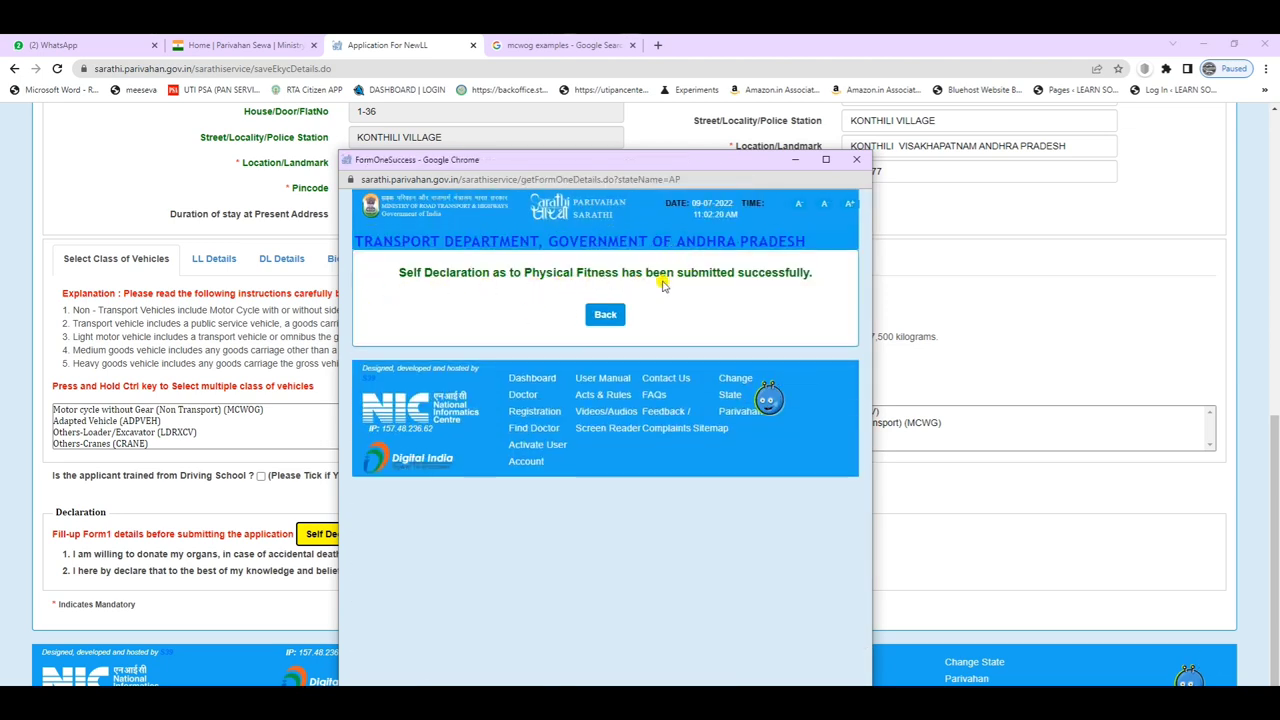
# - Answer No to organ donation and submit, clearing the invalid months of stay
pyautogui.click(604, 316)
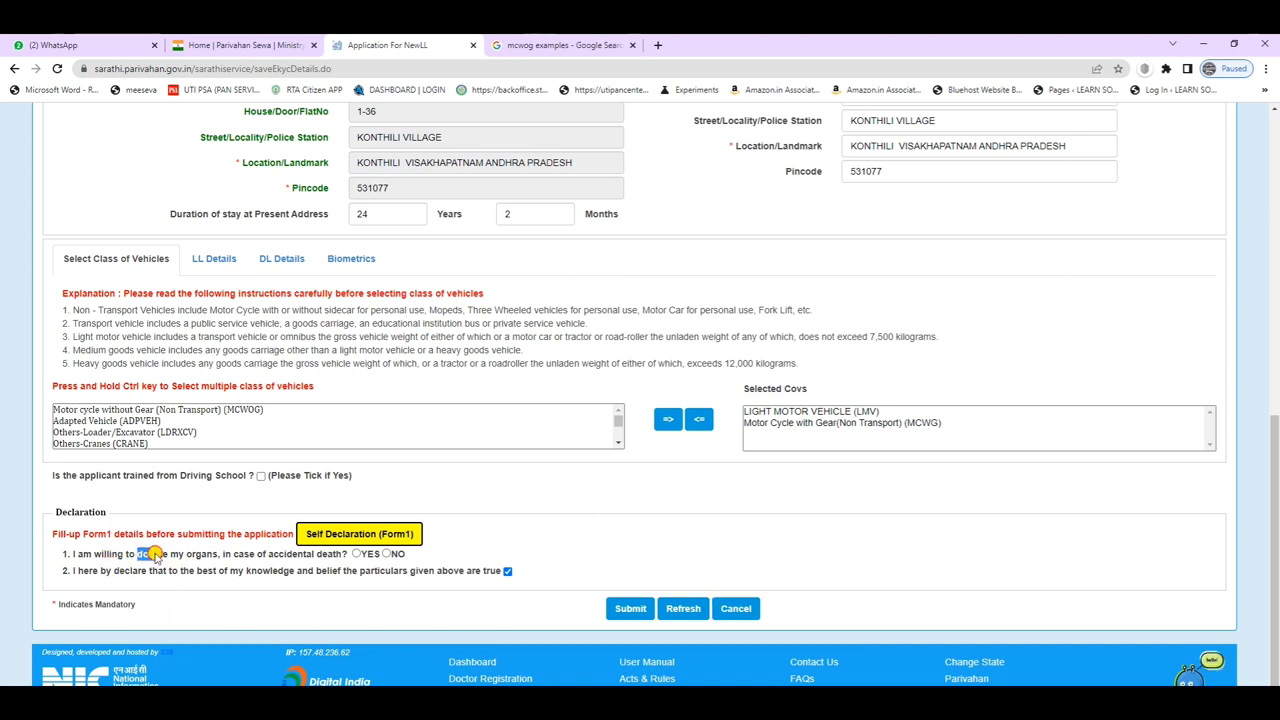
pyautogui.click(386, 553)
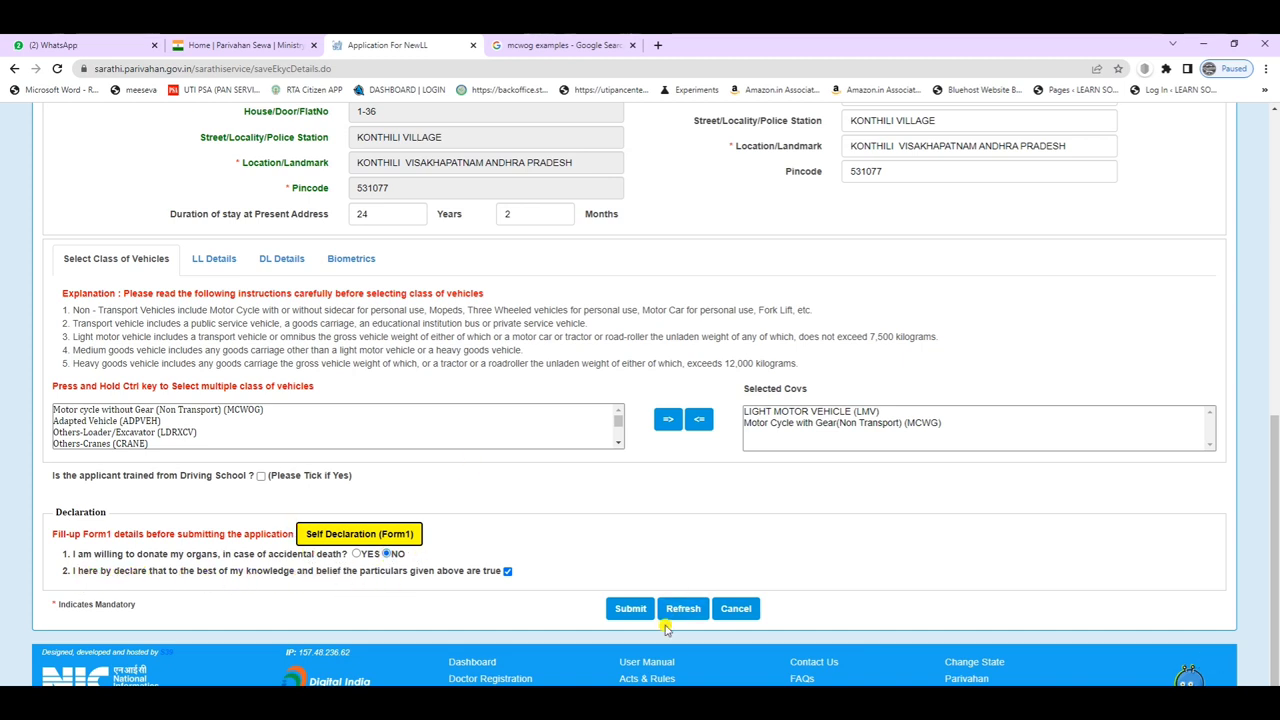
pyautogui.click(627, 610)
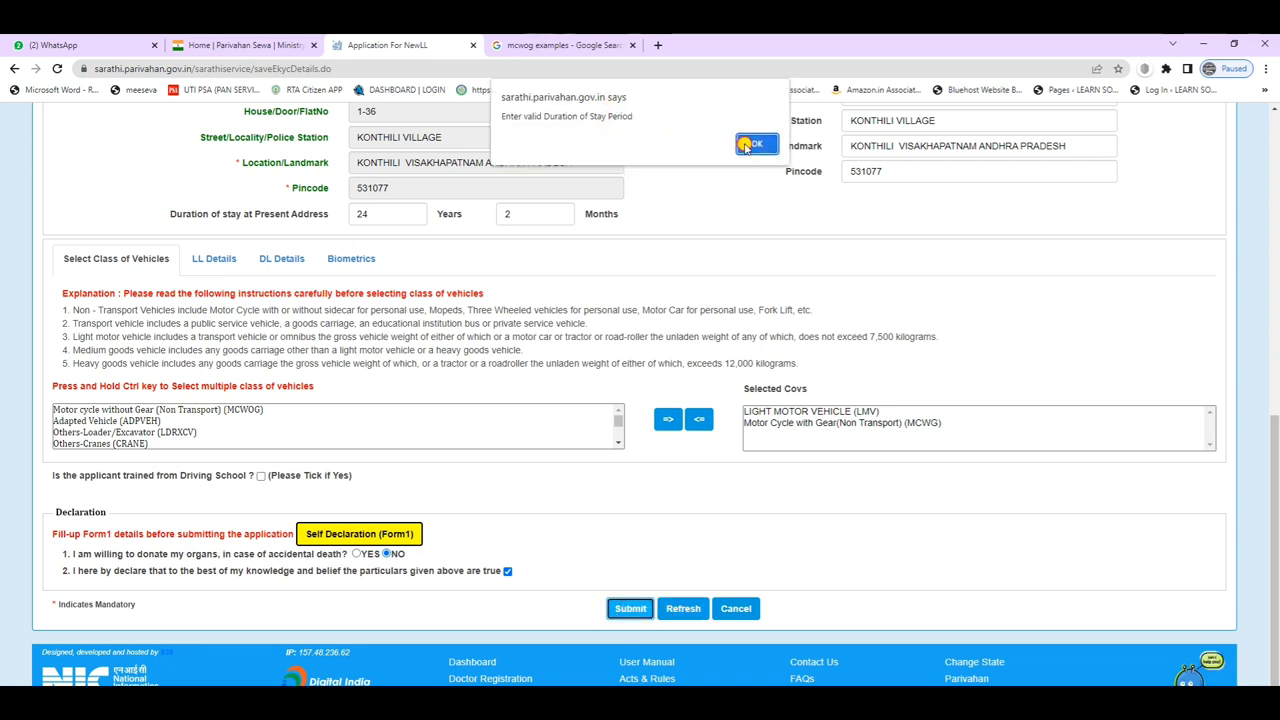
pyautogui.click(755, 145)
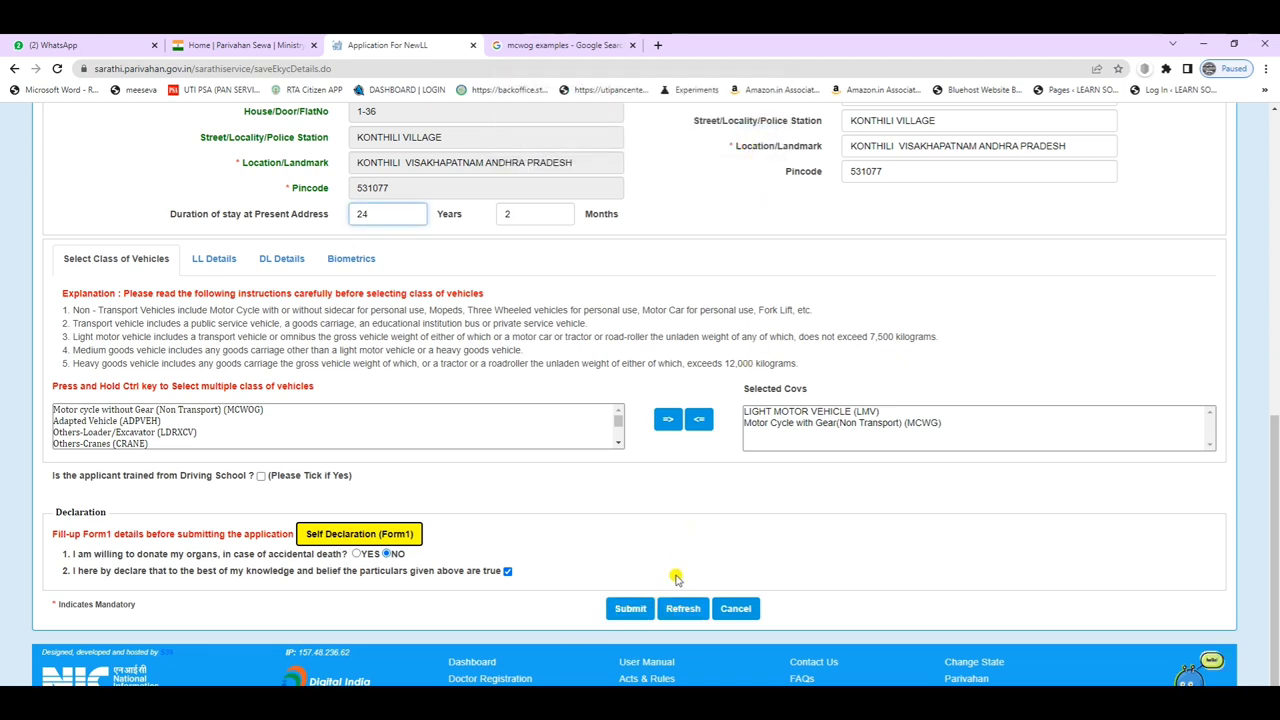
pyautogui.click(628, 610)
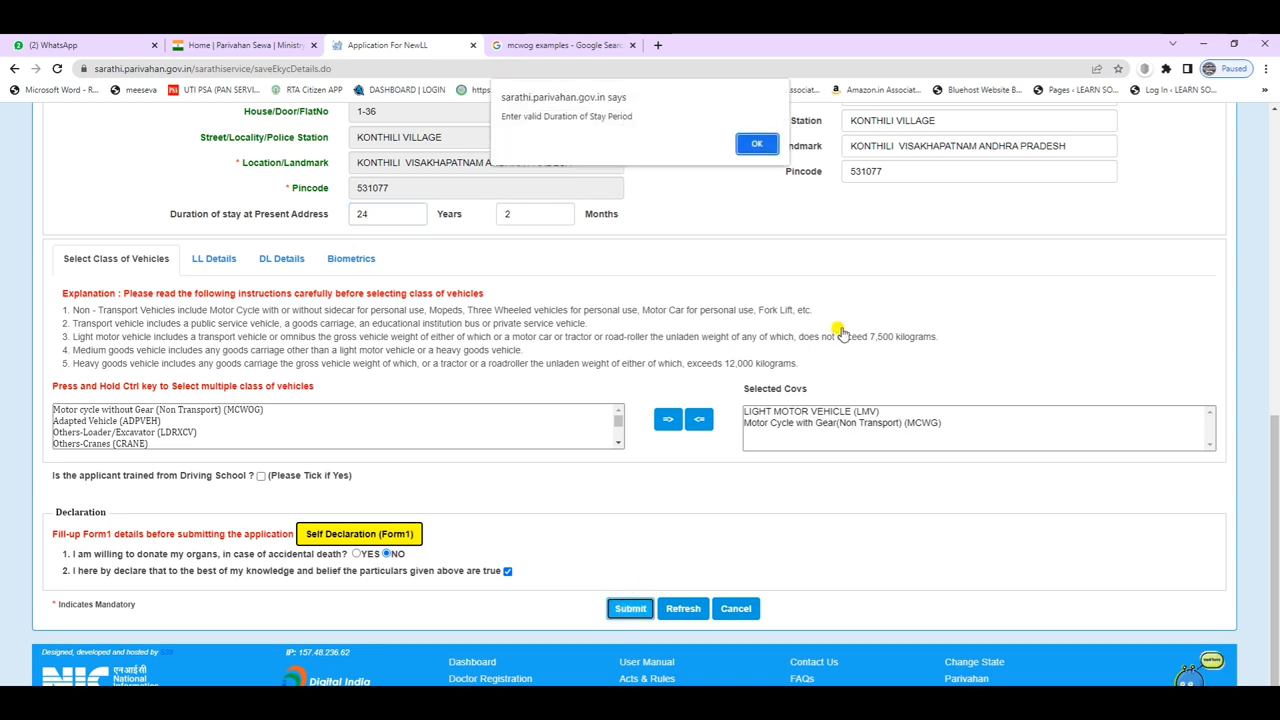
pyautogui.press('Return')
pyautogui.click(630, 609)
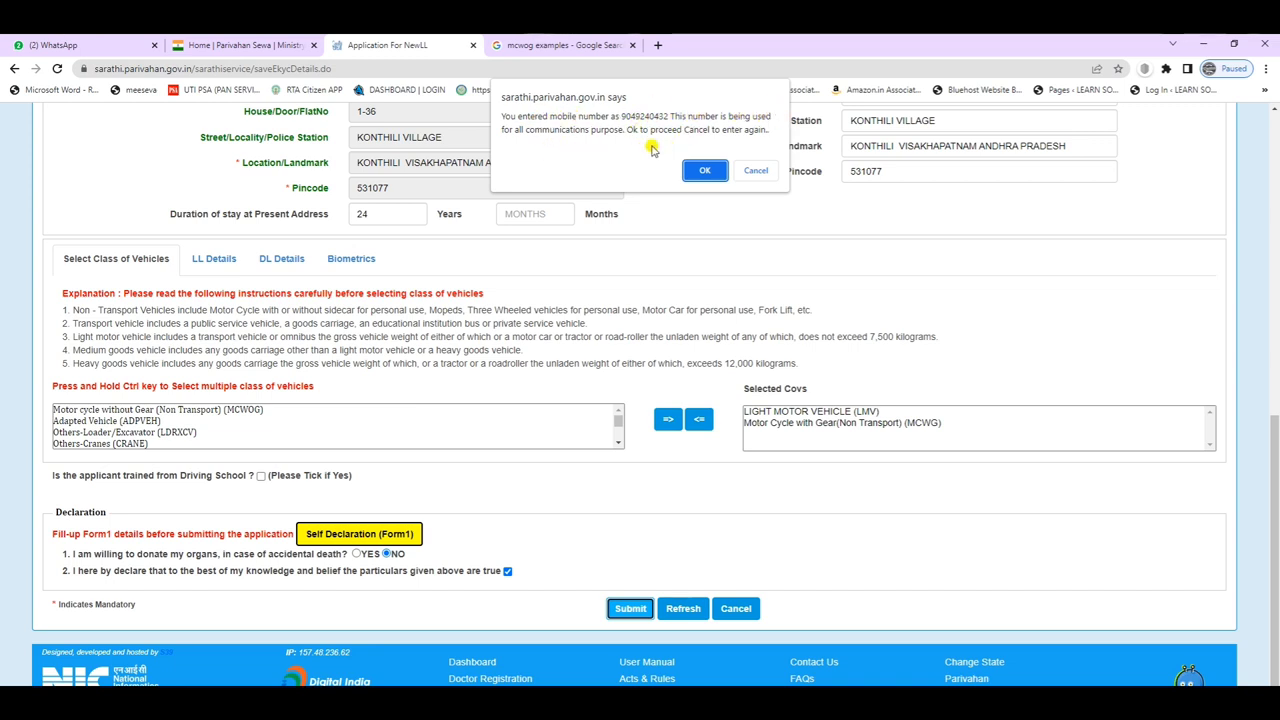
# - Accept the mobile number, the acceptance warning, and the final submission prompt
pyautogui.click(710, 172)
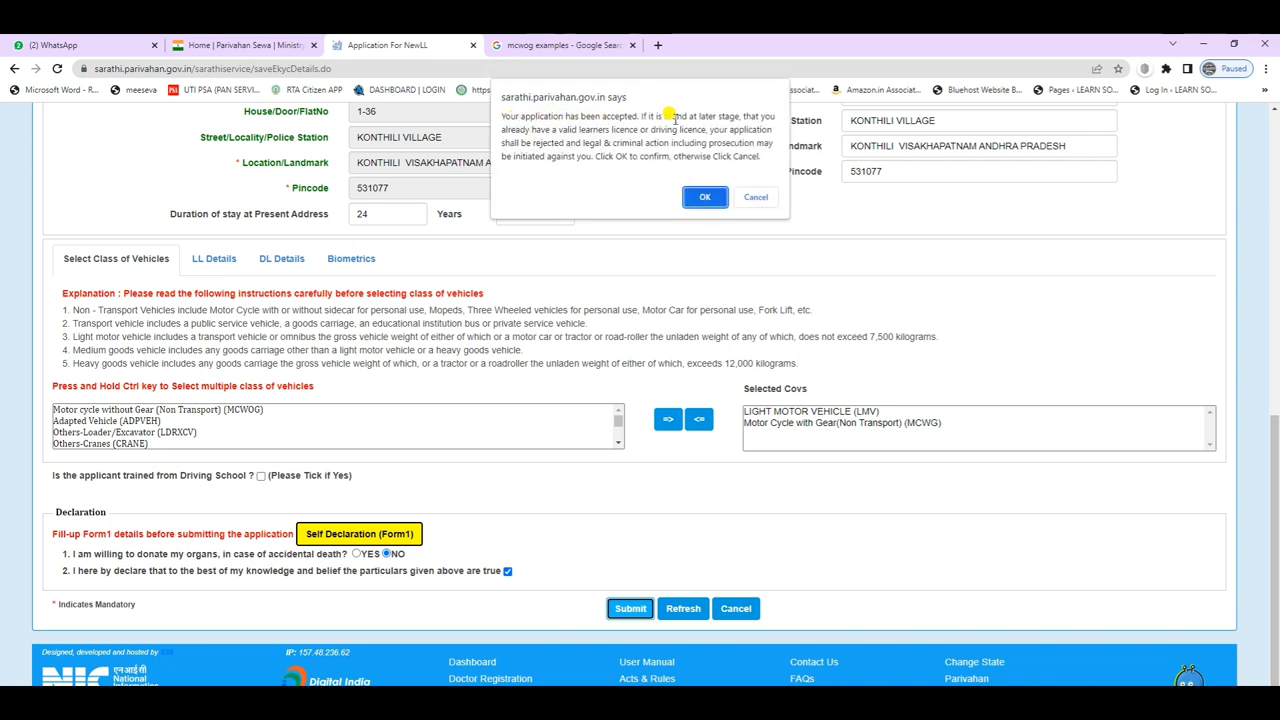
pyautogui.click(706, 200)
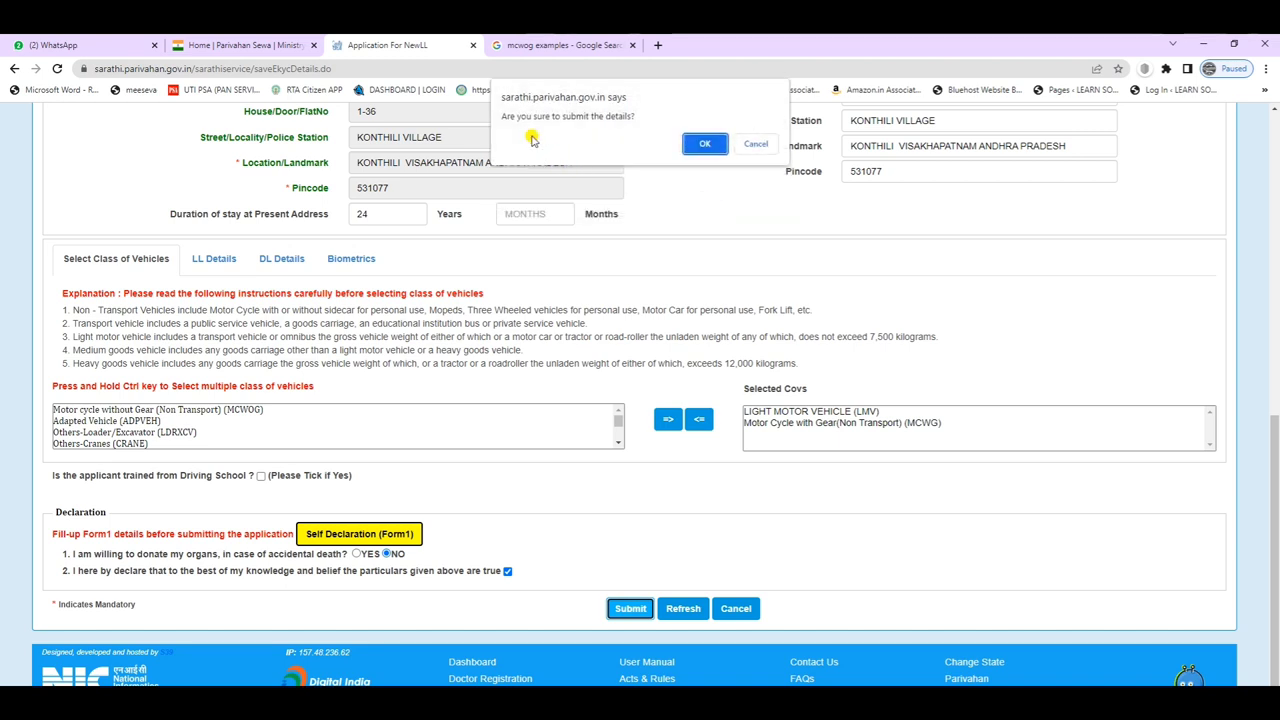
pyautogui.click(707, 145)
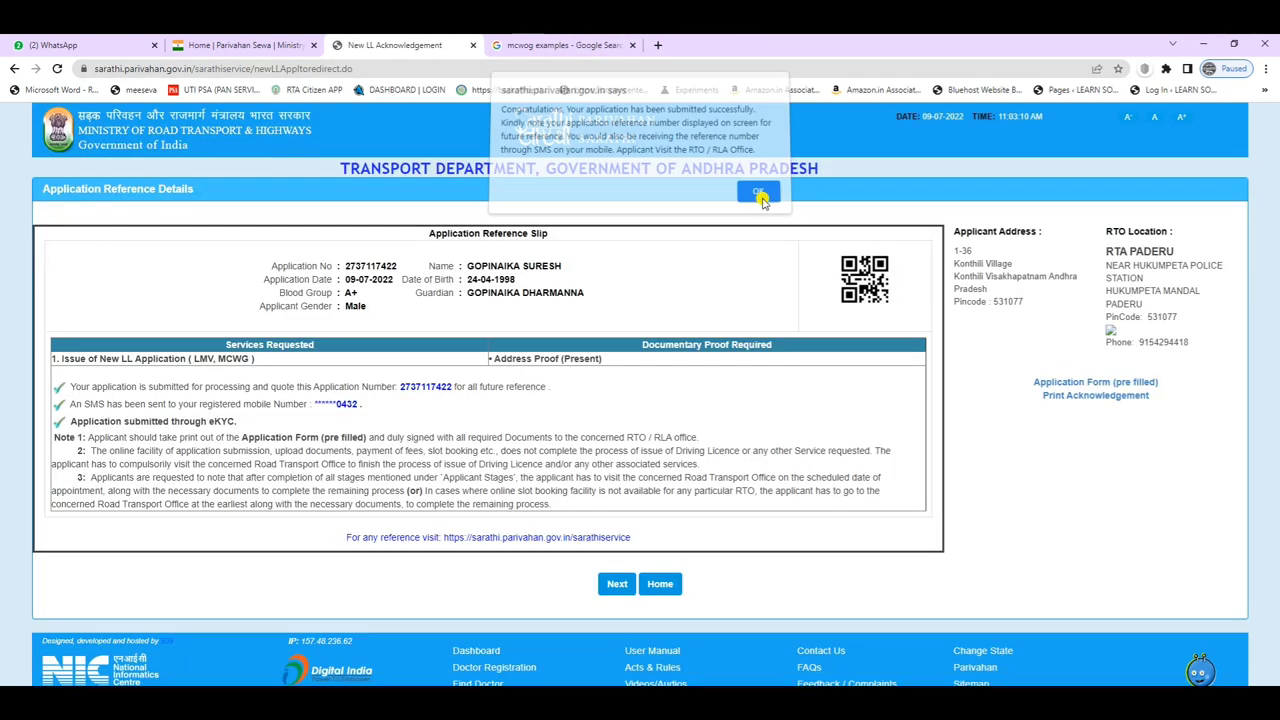
# - Dismiss the success message and open the 'Application Form (pre filled)' PDF
pyautogui.click(758, 198)
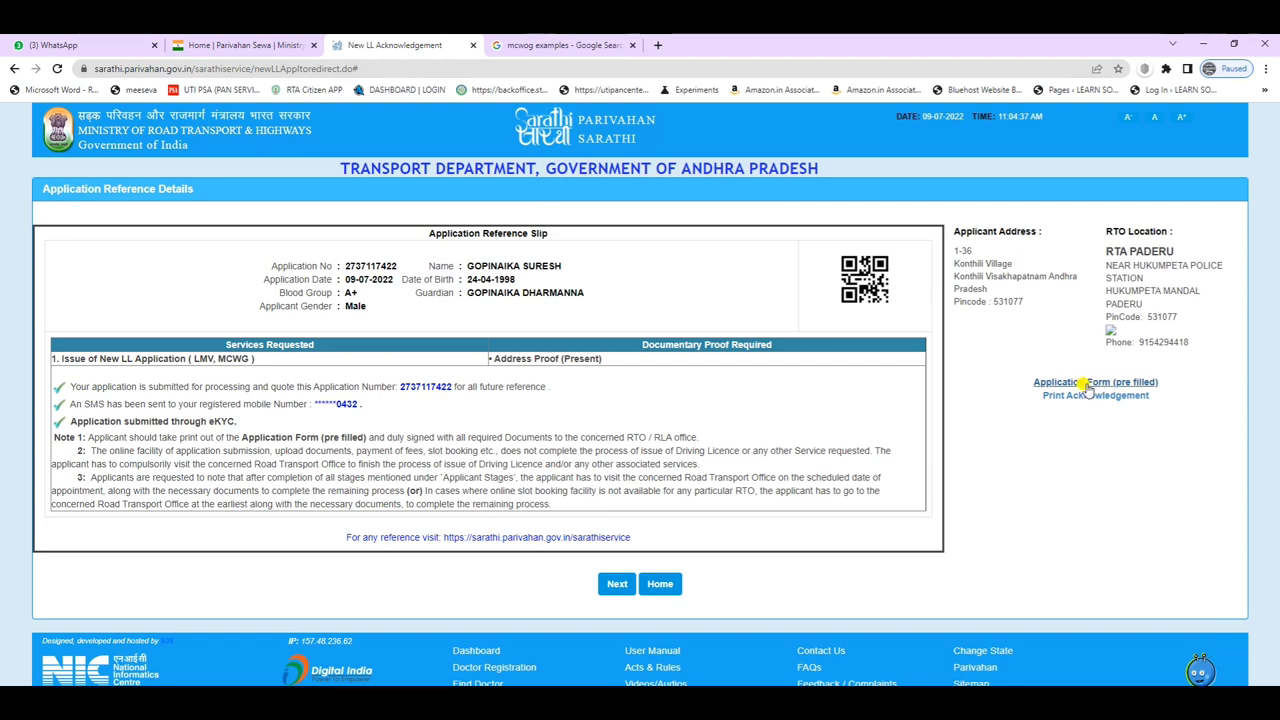
pyautogui.click(1077, 384)
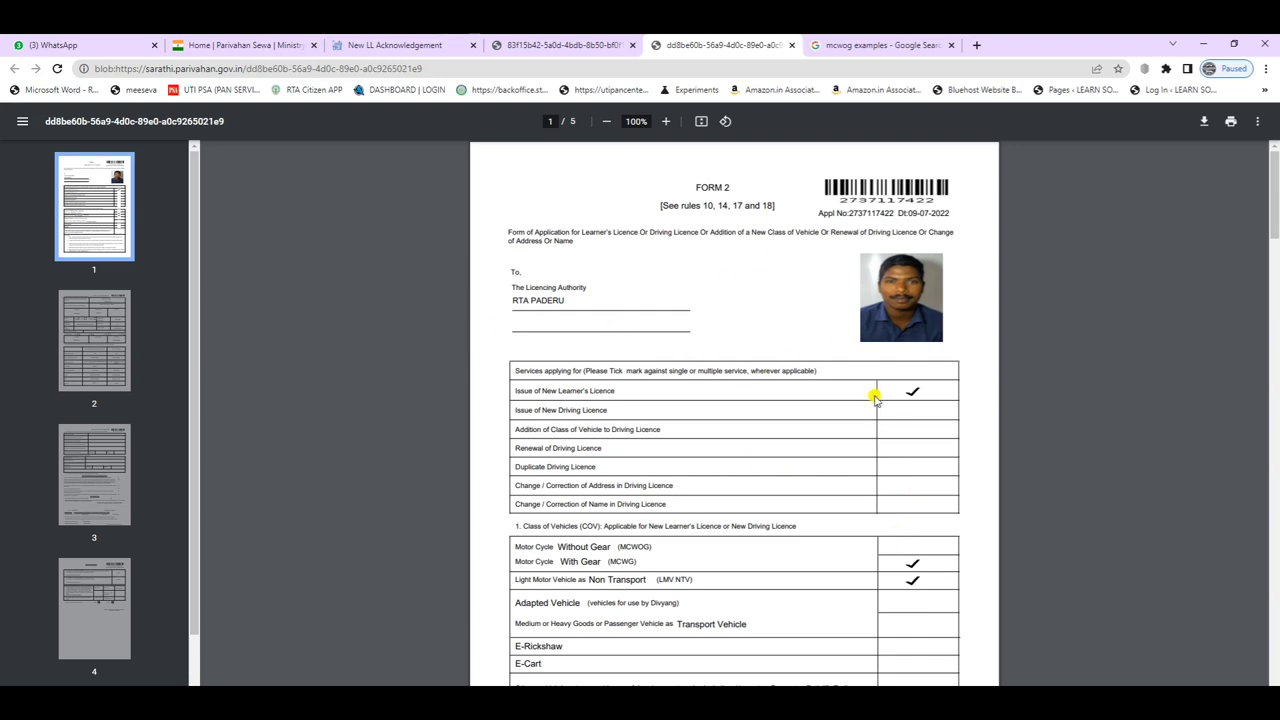
# - Scroll through the pre-filled Form 2 application PDF to review it
pyautogui.scroll(-13, 897, 388)
pyautogui.scroll(-4, 885, 530)
pyautogui.scroll(20, 891, 494)
pyautogui.scroll(-10, 788, 552)
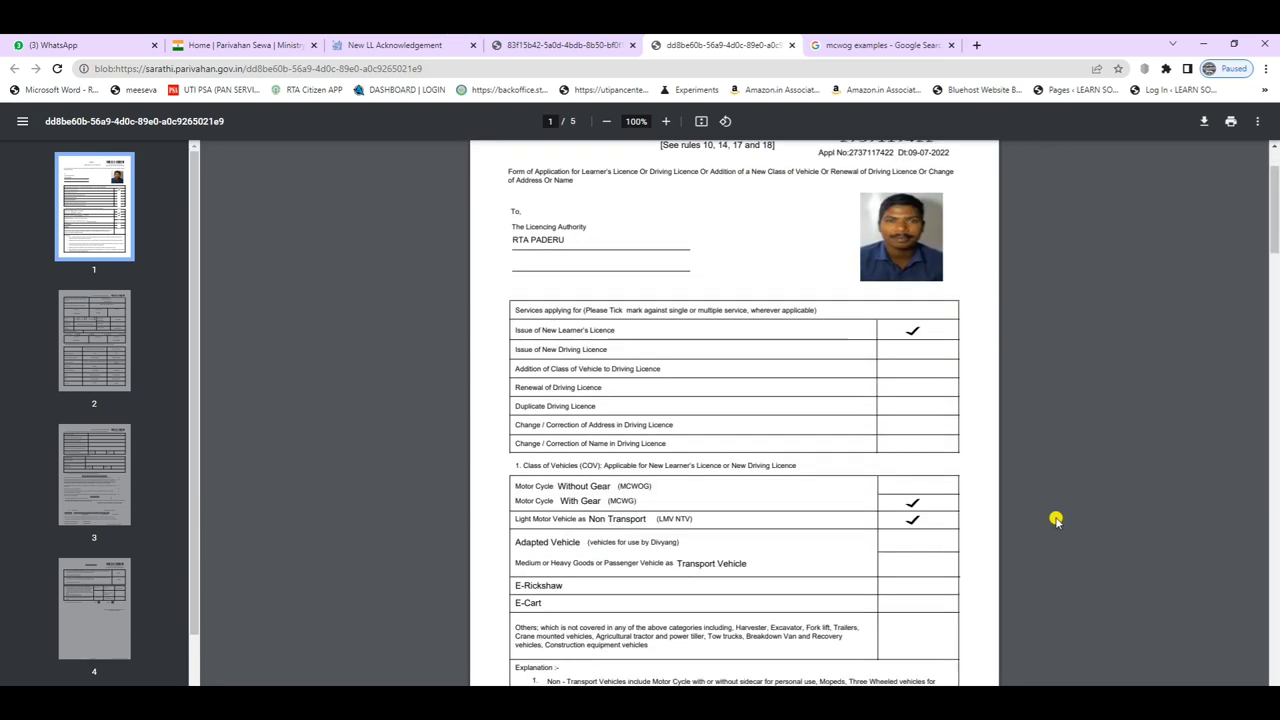
# - Close the Form 2 PDF, leftover PDF tabs and the mcwog examples search tab
pyautogui.click(400, 48)
pyautogui.click(633, 46)
pyautogui.click(634, 46)
pyautogui.click(635, 46)
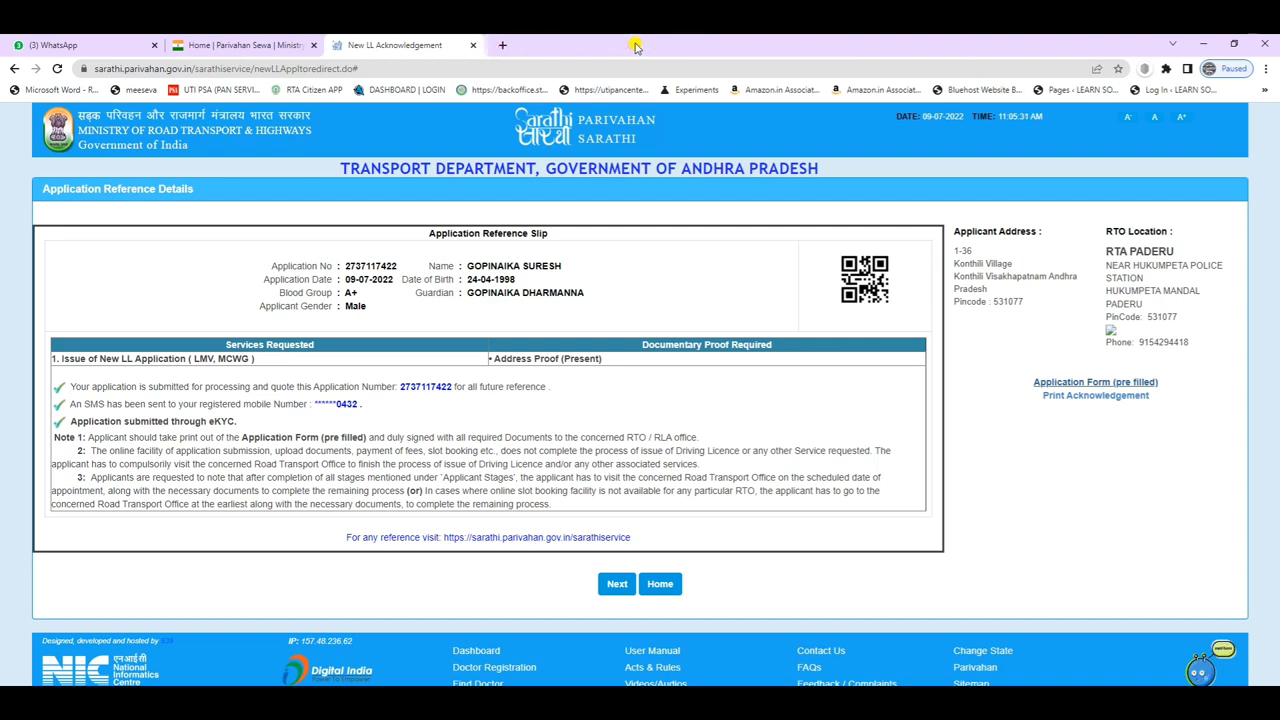
pyautogui.click(1094, 395)
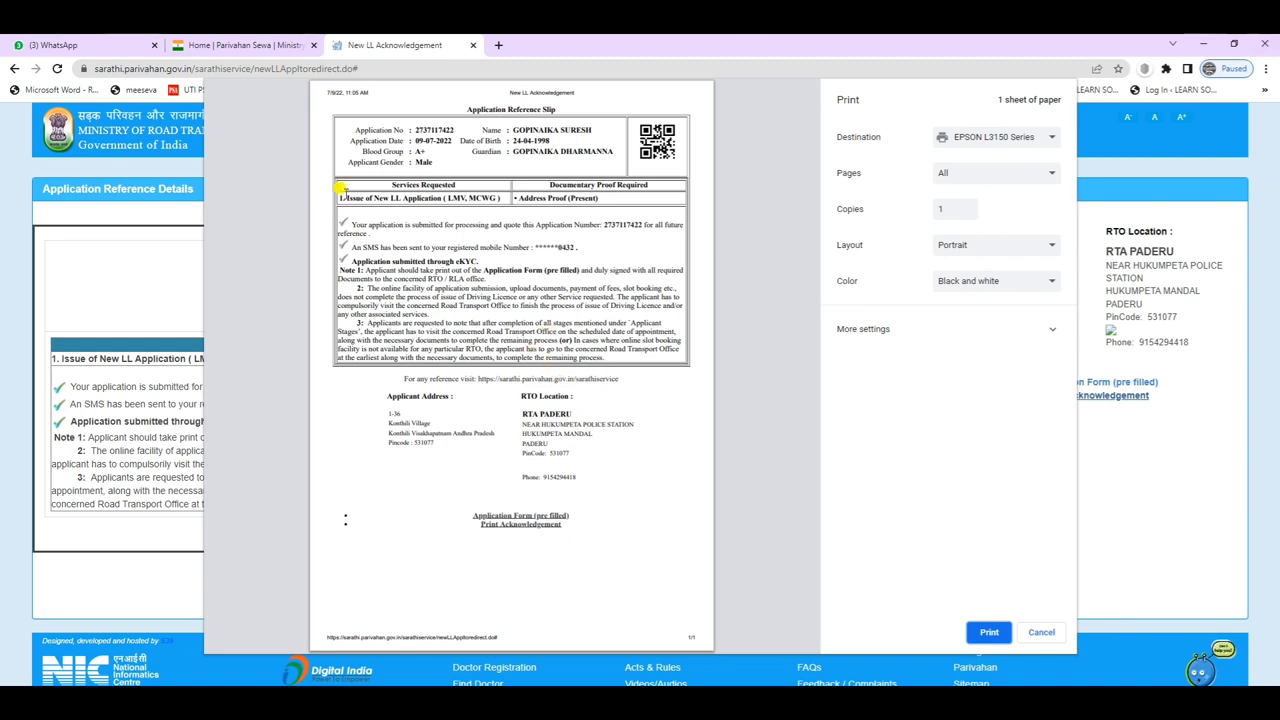
pyautogui.click(1042, 633)
pyautogui.moveTo(344, 266); pyautogui.dragTo(398, 267)
pyautogui.click(400, 267)
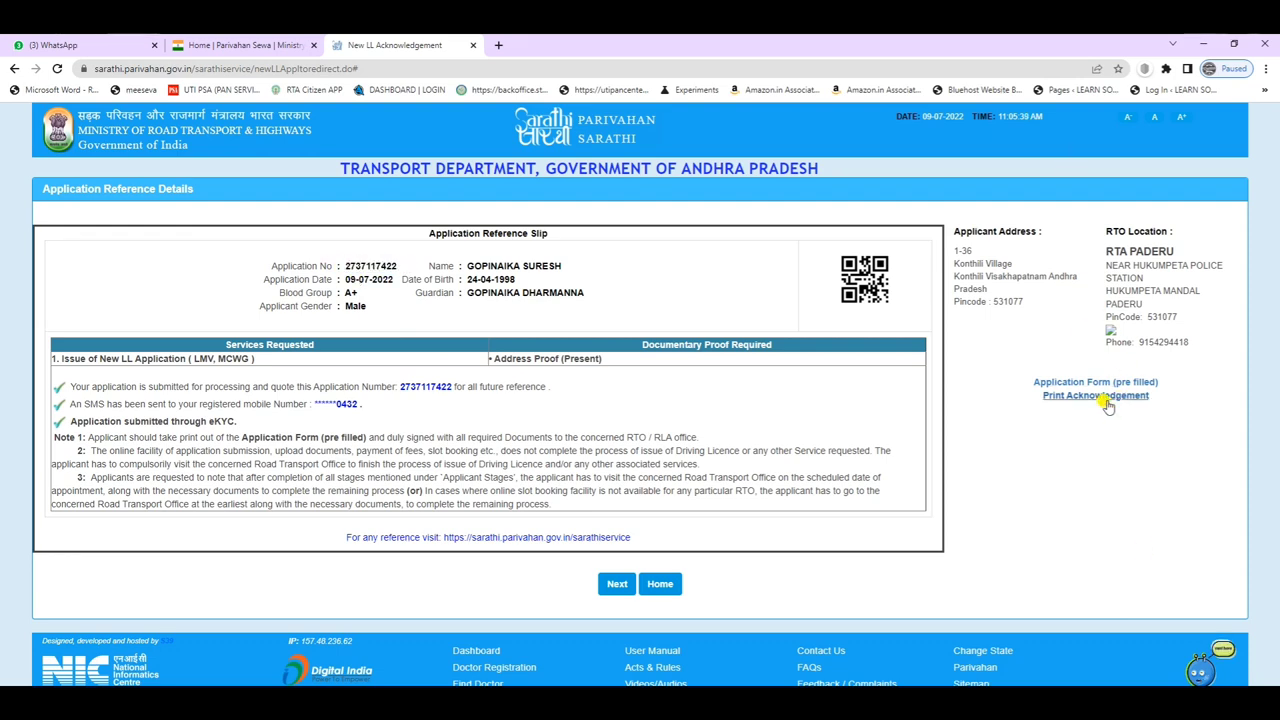
pyautogui.click(1106, 396)
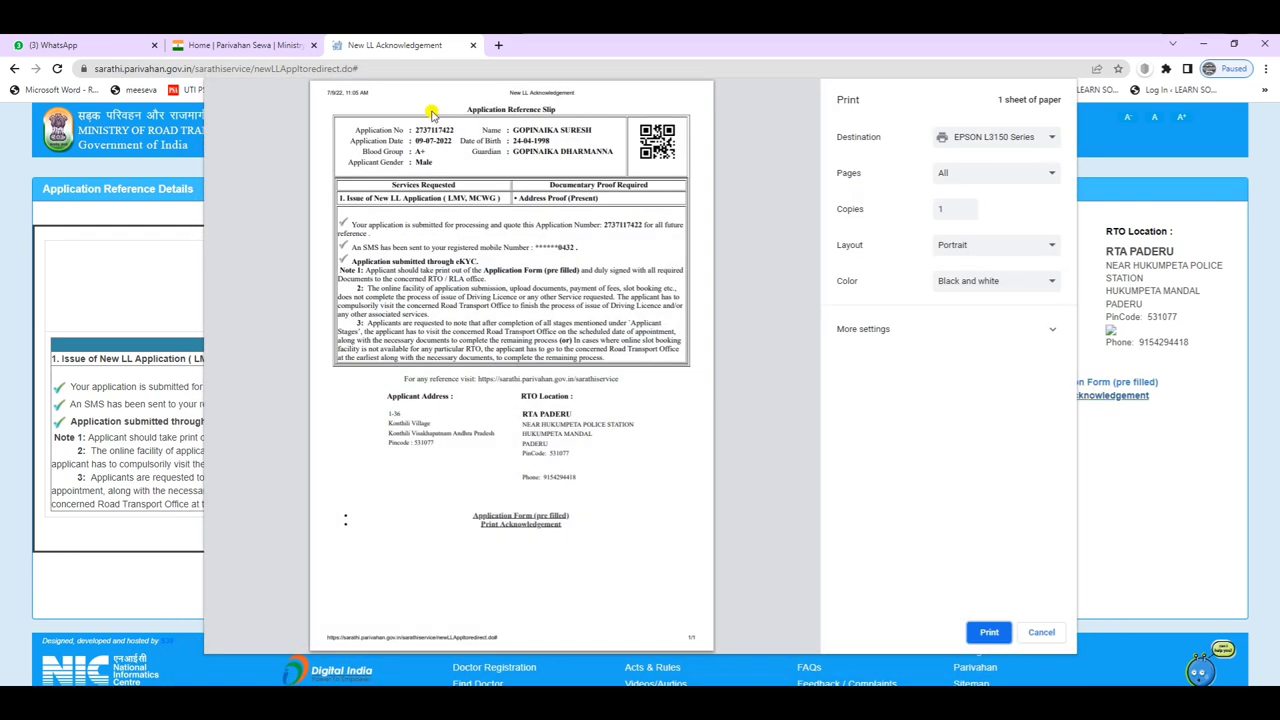
pyautogui.click(1042, 633)
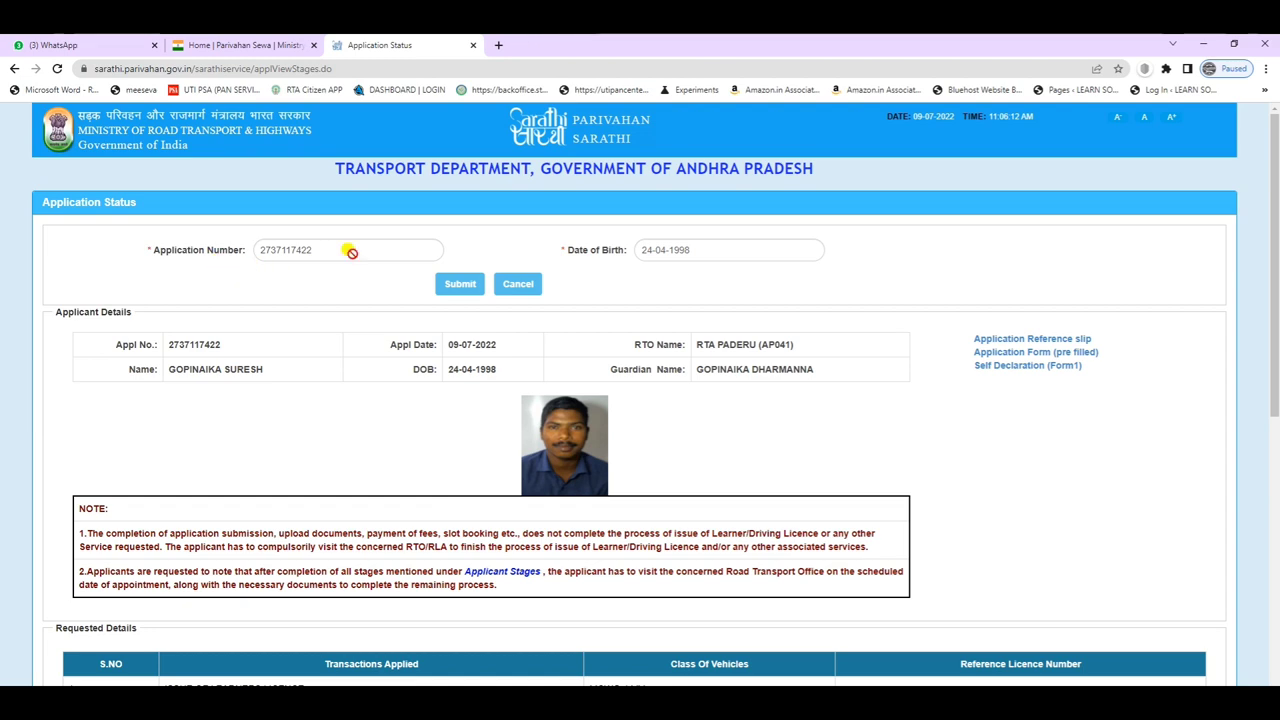
# - Scroll down to the Stage(s) to be Completed list showing documents, fee and slot booking pending
pyautogui.scroll(-2, 683, 268)
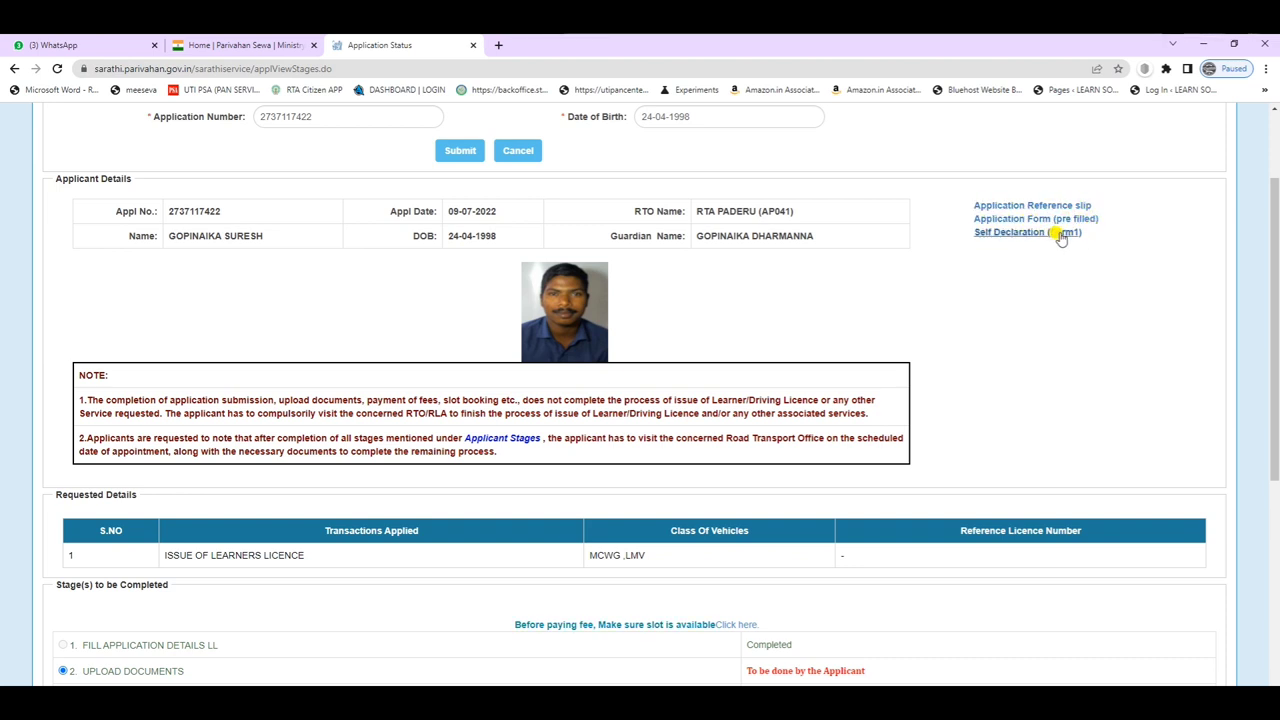
pyautogui.scroll(-5, 405, 428)
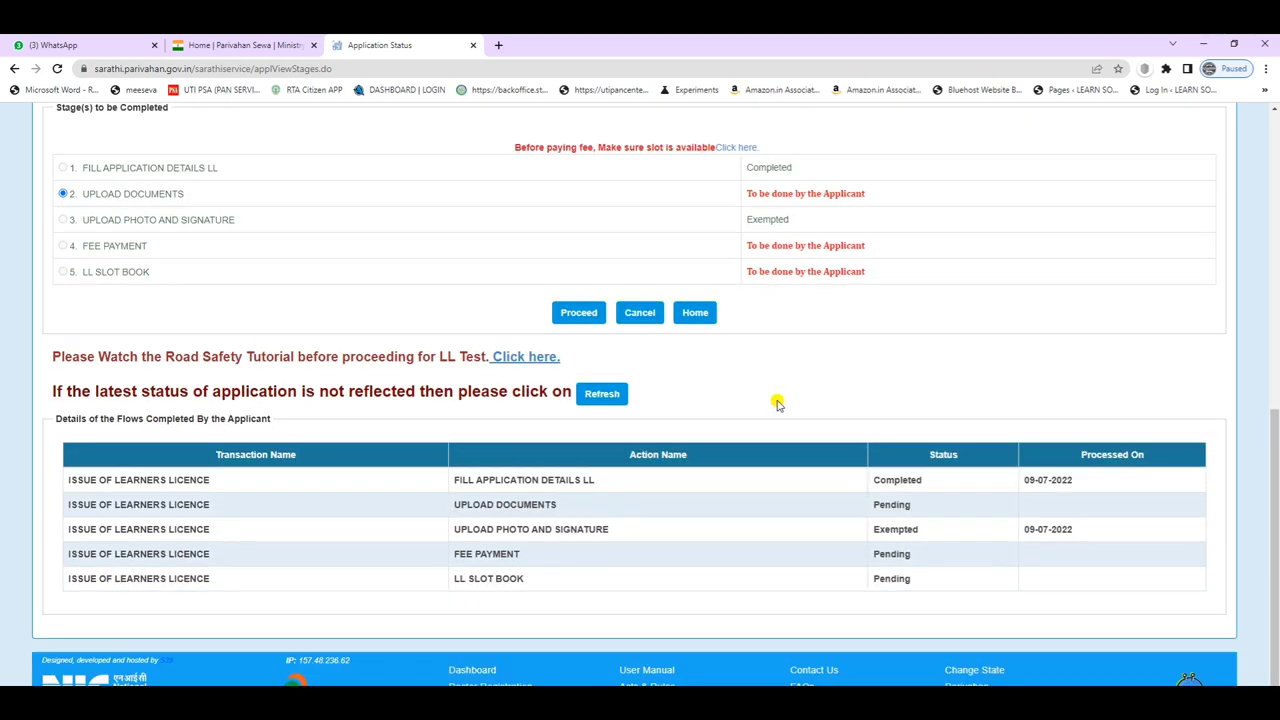
# - Open the Self Declaration (Form1) PDF, scroll through it, and switch back to Application Status
pyautogui.scroll(5, 778, 403)
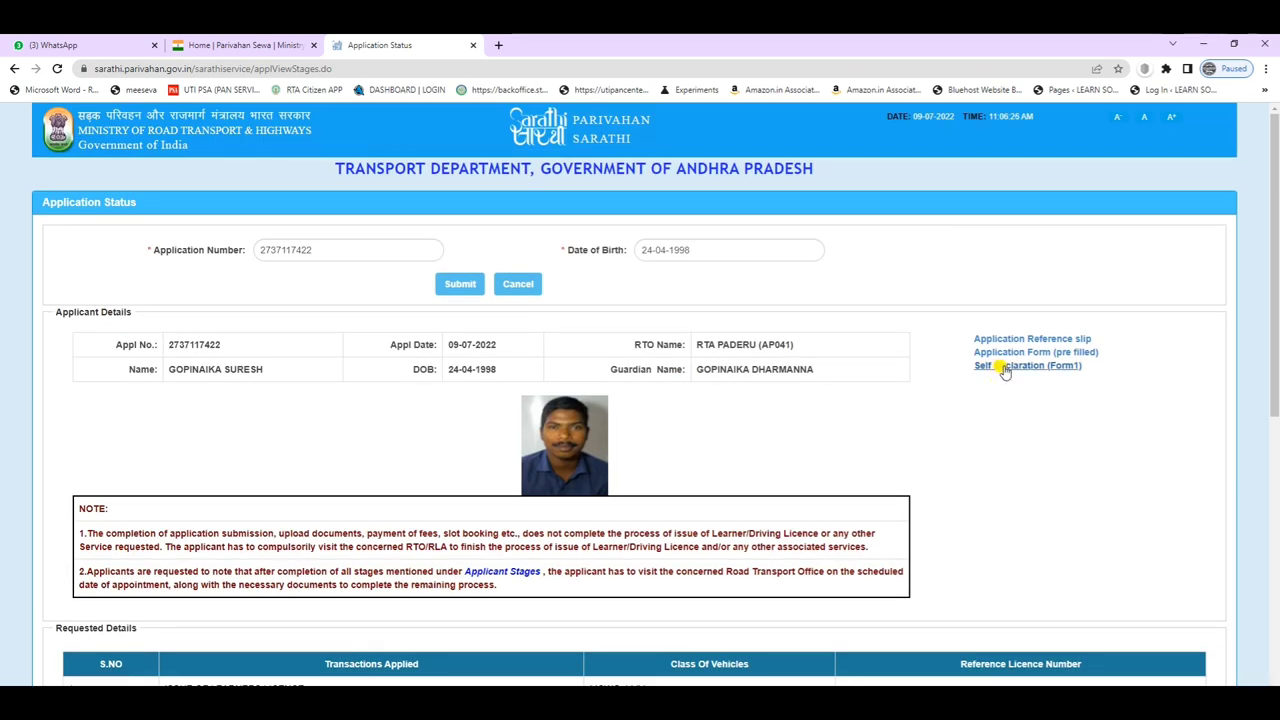
pyautogui.click(1005, 368)
pyautogui.scroll(-3, 778, 497)
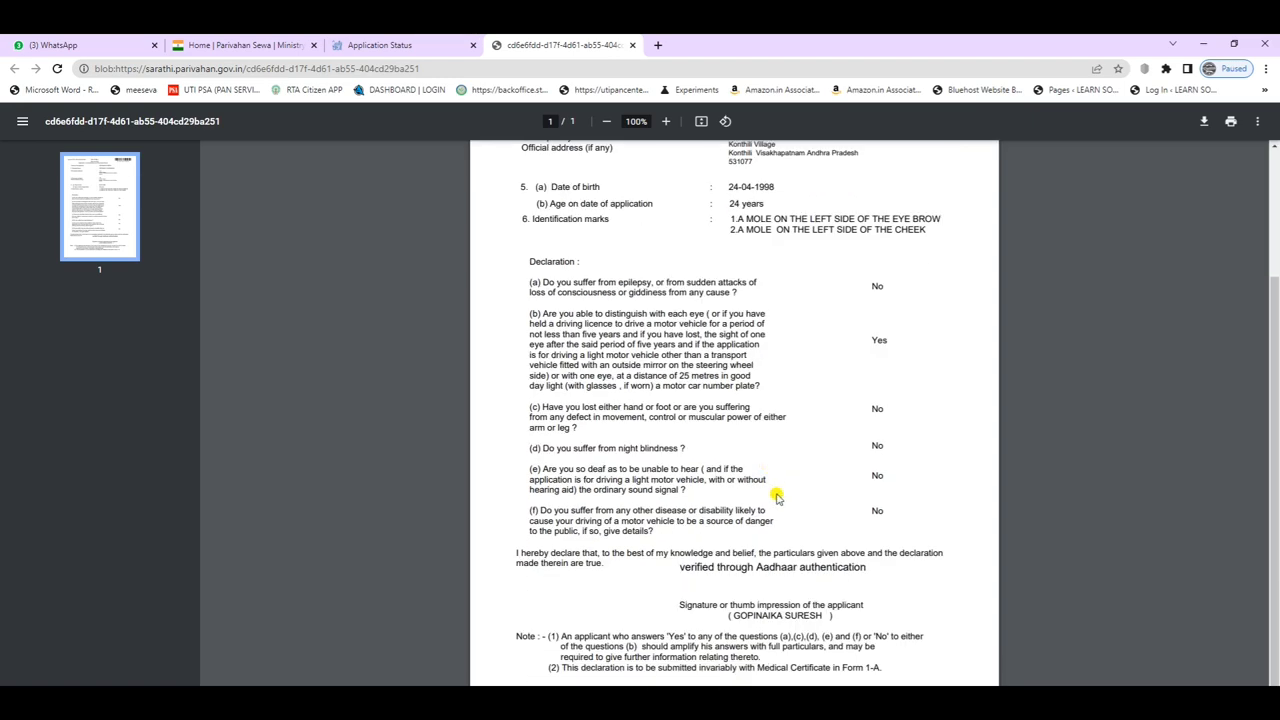
pyautogui.scroll(3, 806, 556)
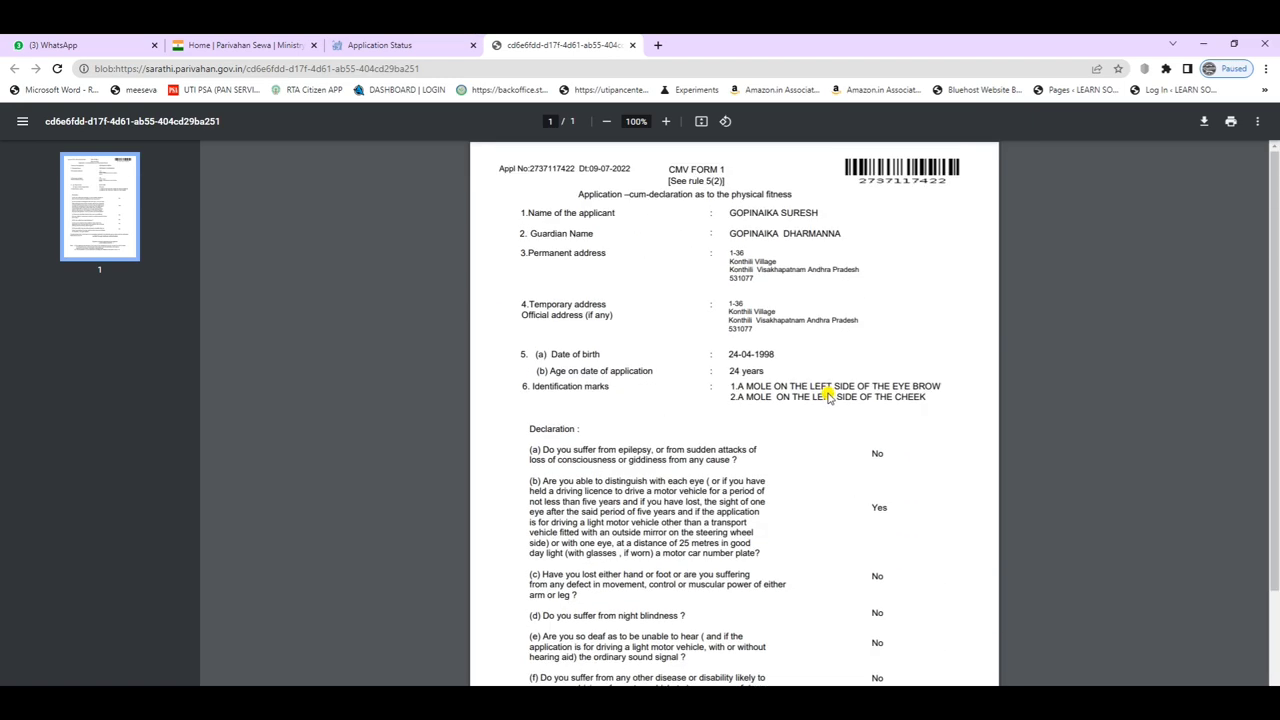
pyautogui.click(412, 45)
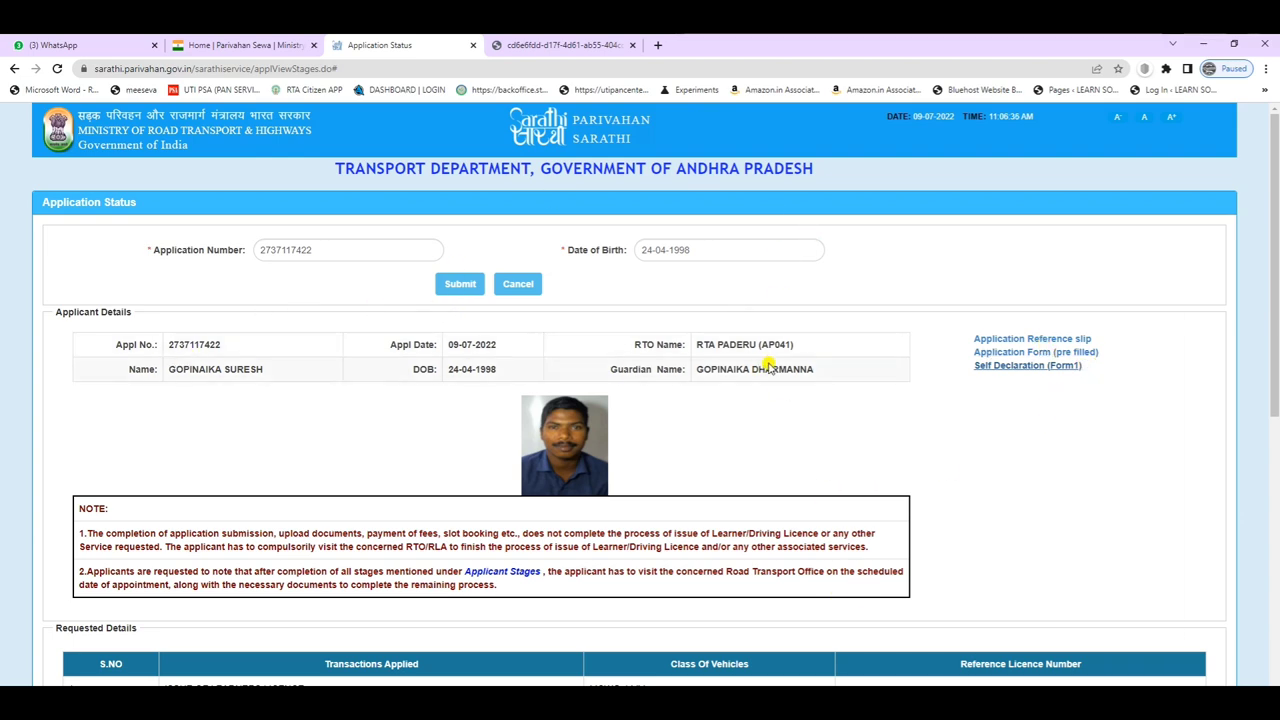
pyautogui.scroll(-3, 785, 484)
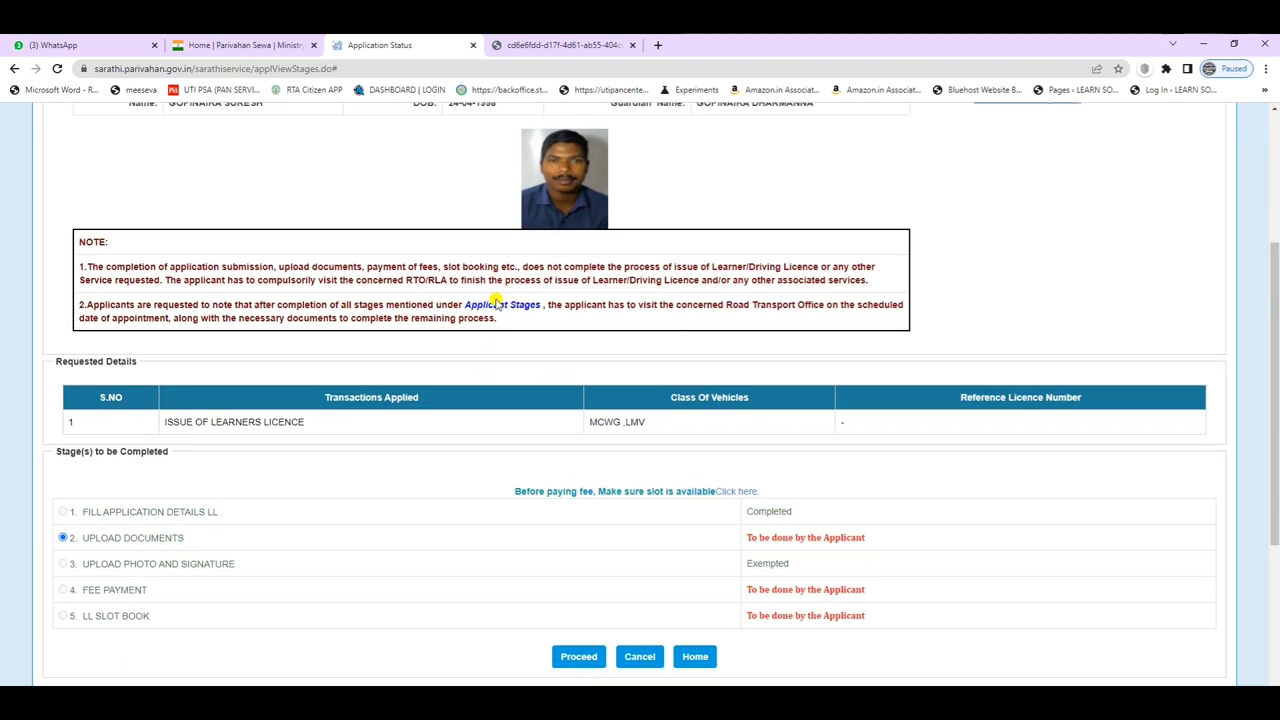
pyautogui.scroll(-2, 150, 490)
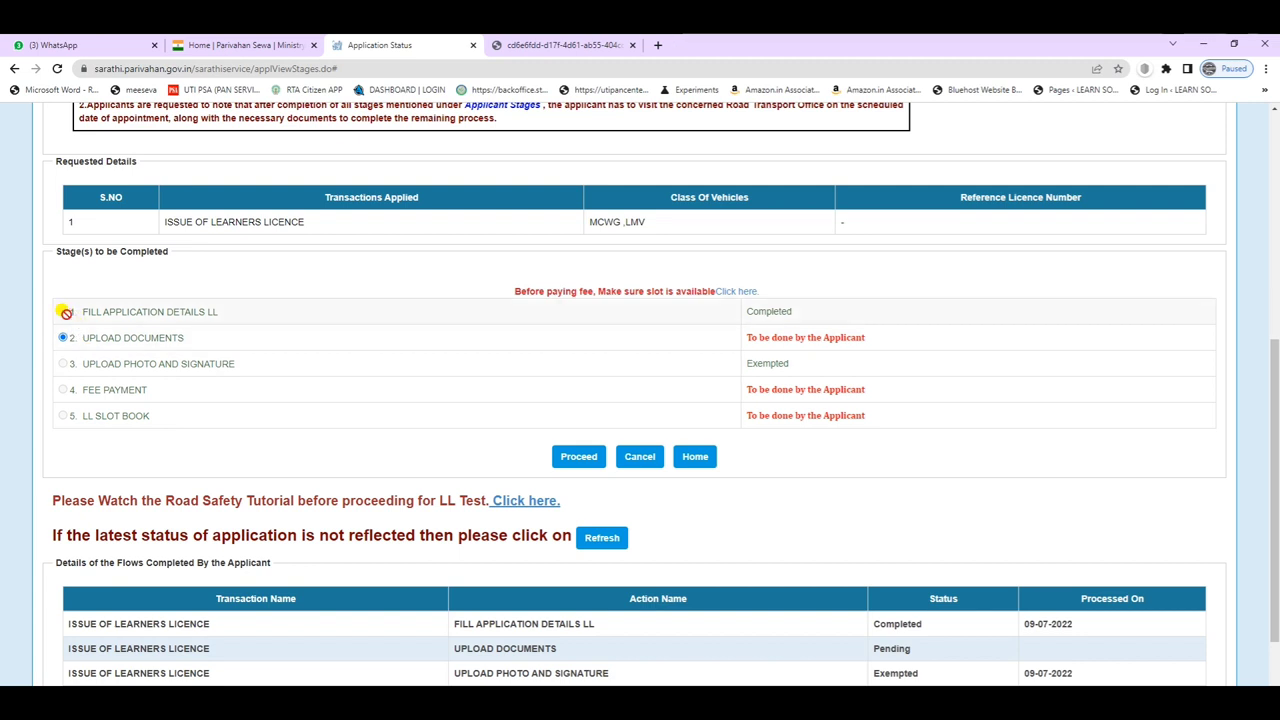
pyautogui.moveTo(230, 312); pyautogui.dragTo(228, 338)
pyautogui.click(274, 320)
pyautogui.click(228, 338)
pyautogui.moveTo(749, 343); pyautogui.dragTo(903, 338)
pyautogui.click(912, 342)
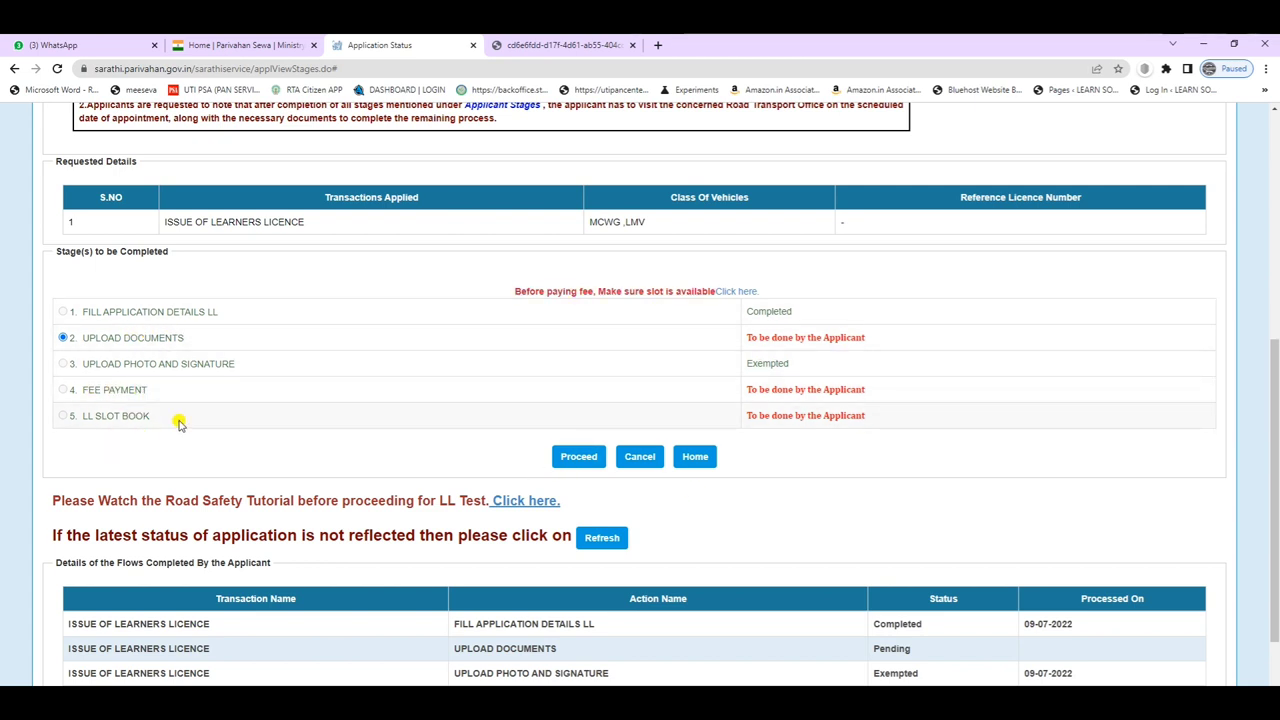
pyautogui.scroll(-2, 182, 424)
pyautogui.moveTo(87, 352); pyautogui.dragTo(400, 348)
pyautogui.click(367, 352)
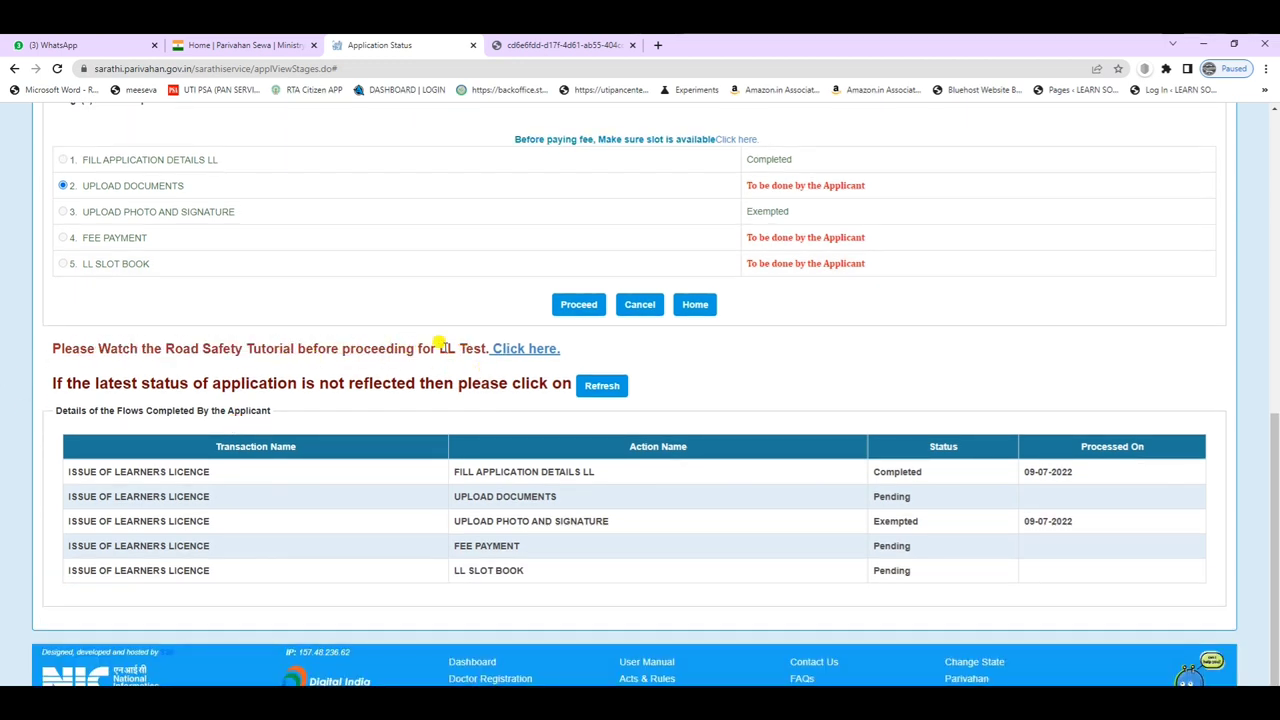
# - Request a Road Safety Tutorial OTP and choose TELUGU as the tutorial language
pyautogui.click(519, 350)
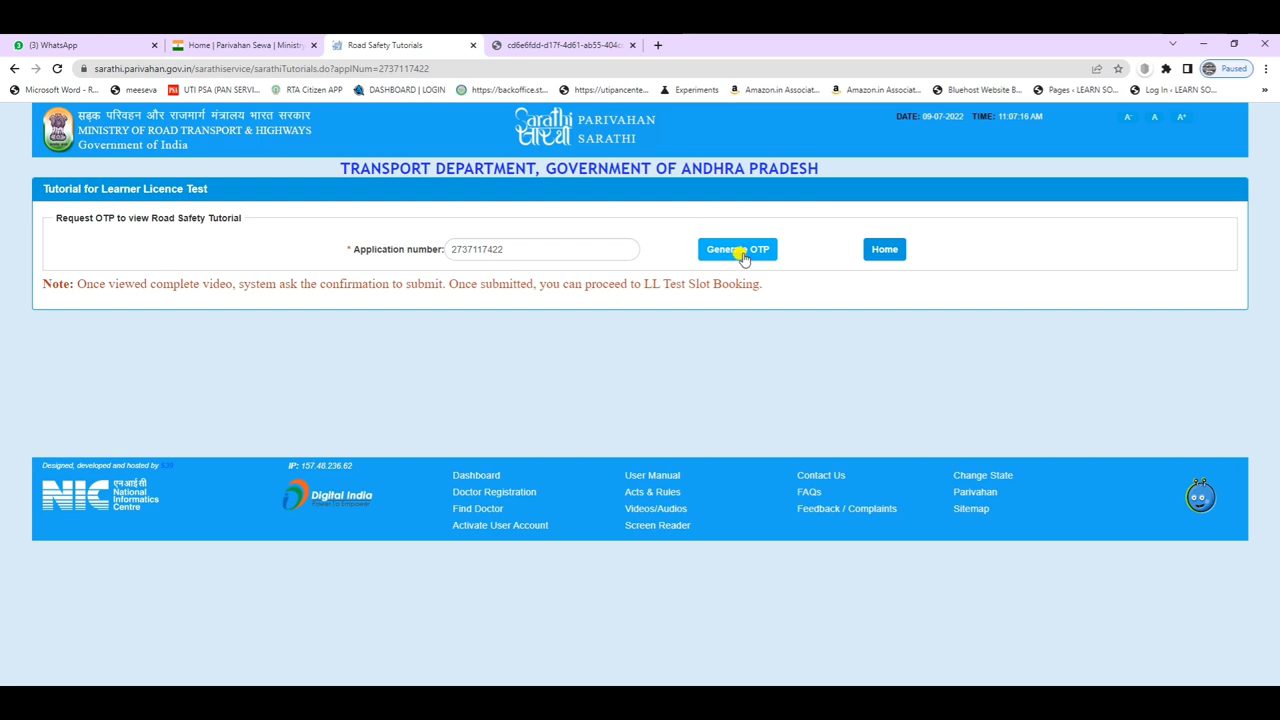
pyautogui.click(743, 251)
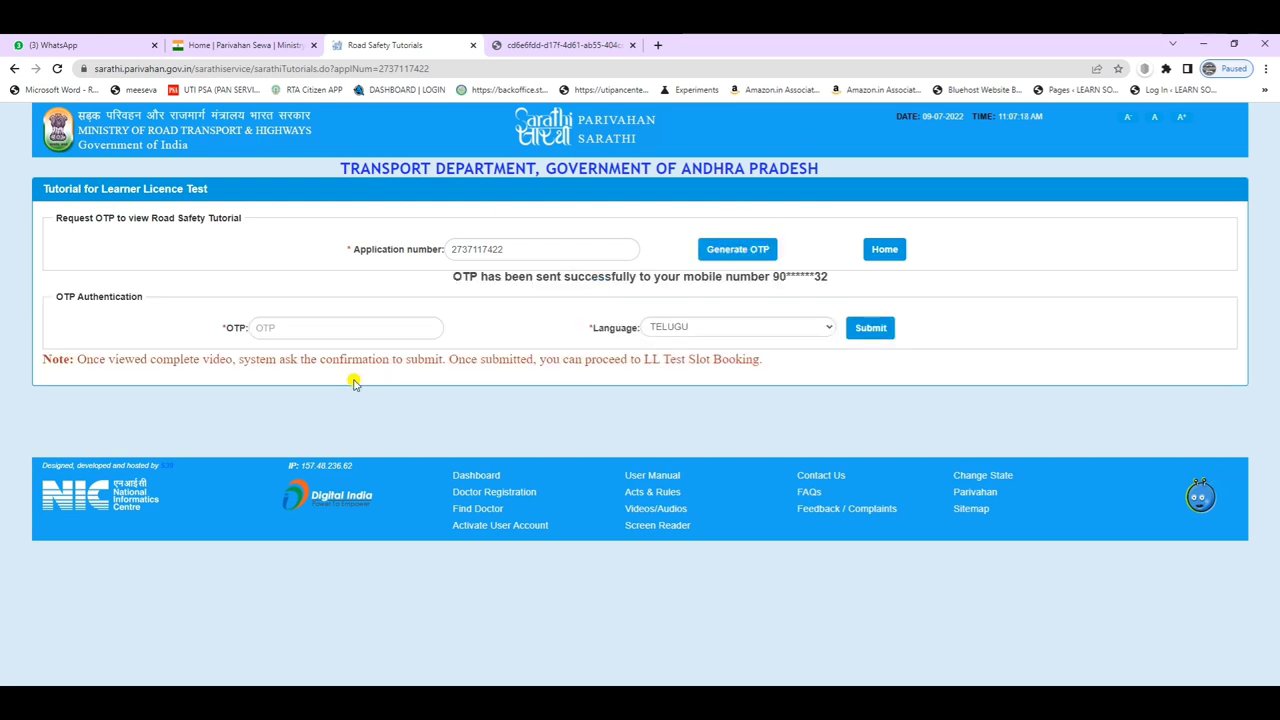
pyautogui.click(337, 333)
pyautogui.click(700, 328)
pyautogui.click(676, 342)
pyautogui.click(327, 326)
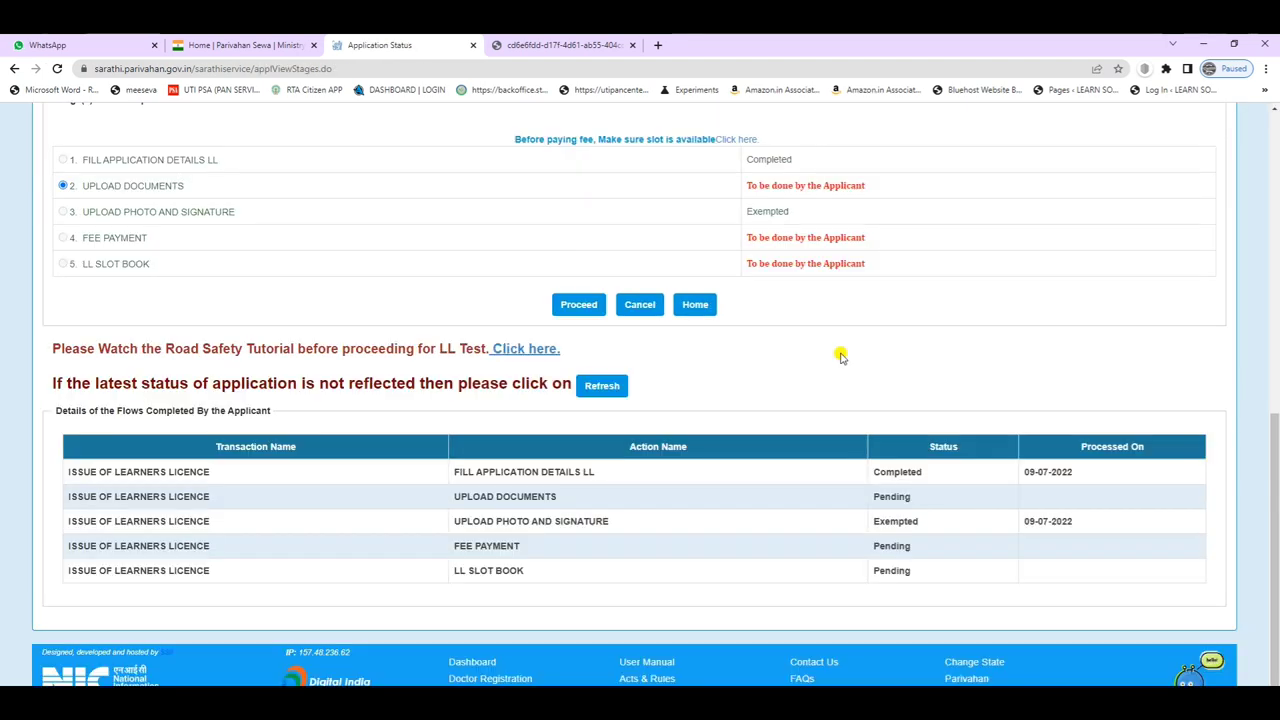
# - Return to the Application Status page and proceed to the upload documents stage
pyautogui.scroll(3, 829, 343)
pyautogui.scroll(-3, 829, 335)
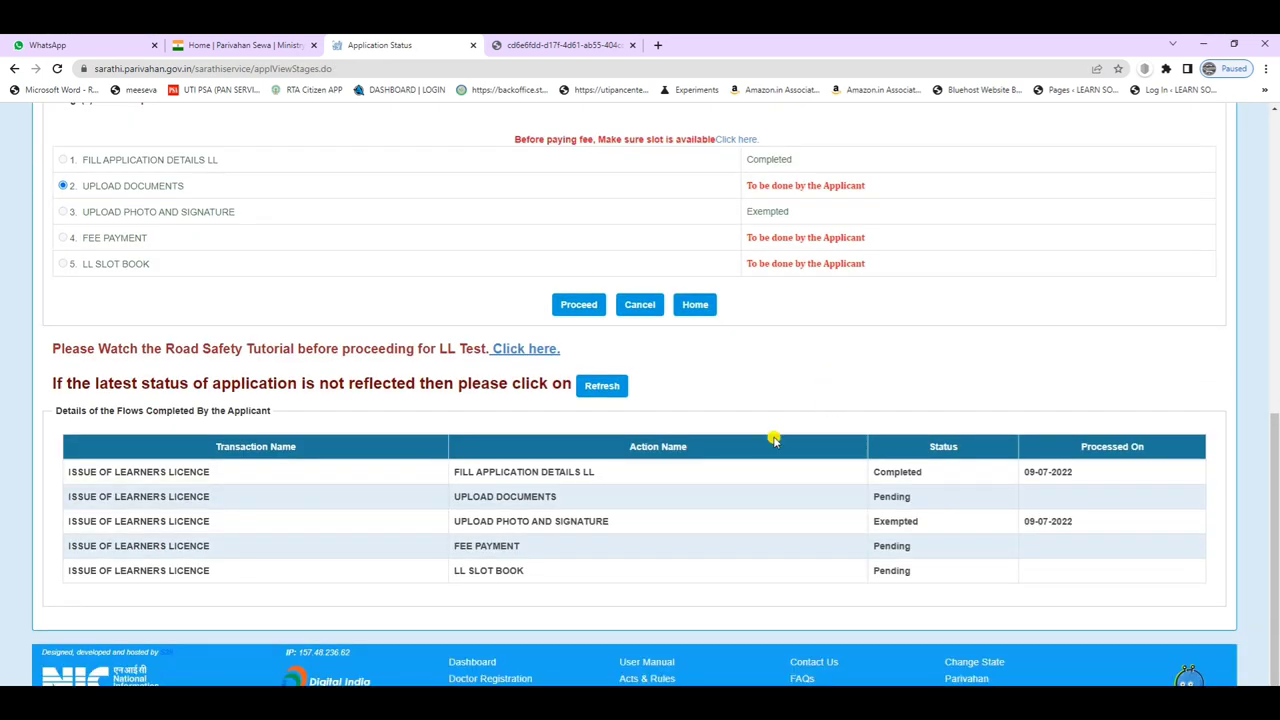
pyautogui.scroll(2, 735, 432)
pyautogui.click(560, 45)
pyautogui.click(392, 42)
pyautogui.click(580, 439)
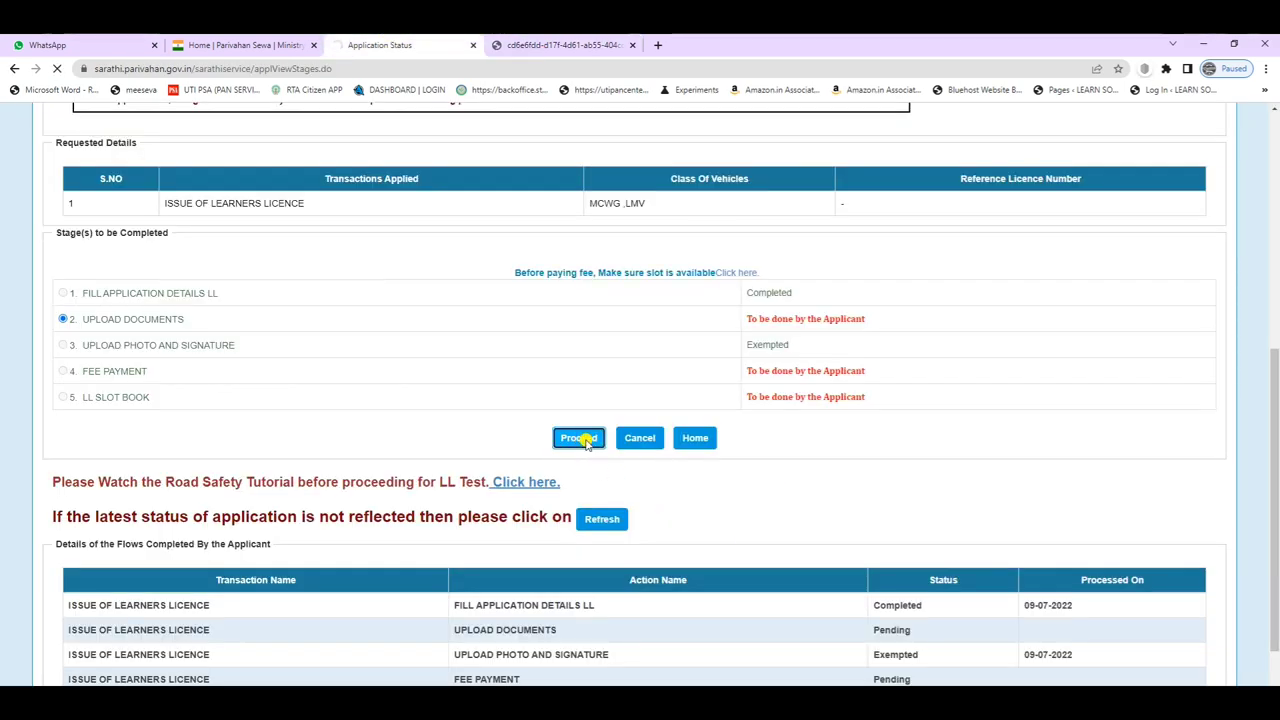
# - Submit and confirm to load applicant details for Issue of Learners Licence (MCWG, LMV)
pyautogui.scroll(3, 590, 448)
pyautogui.scroll(1, 594, 453)
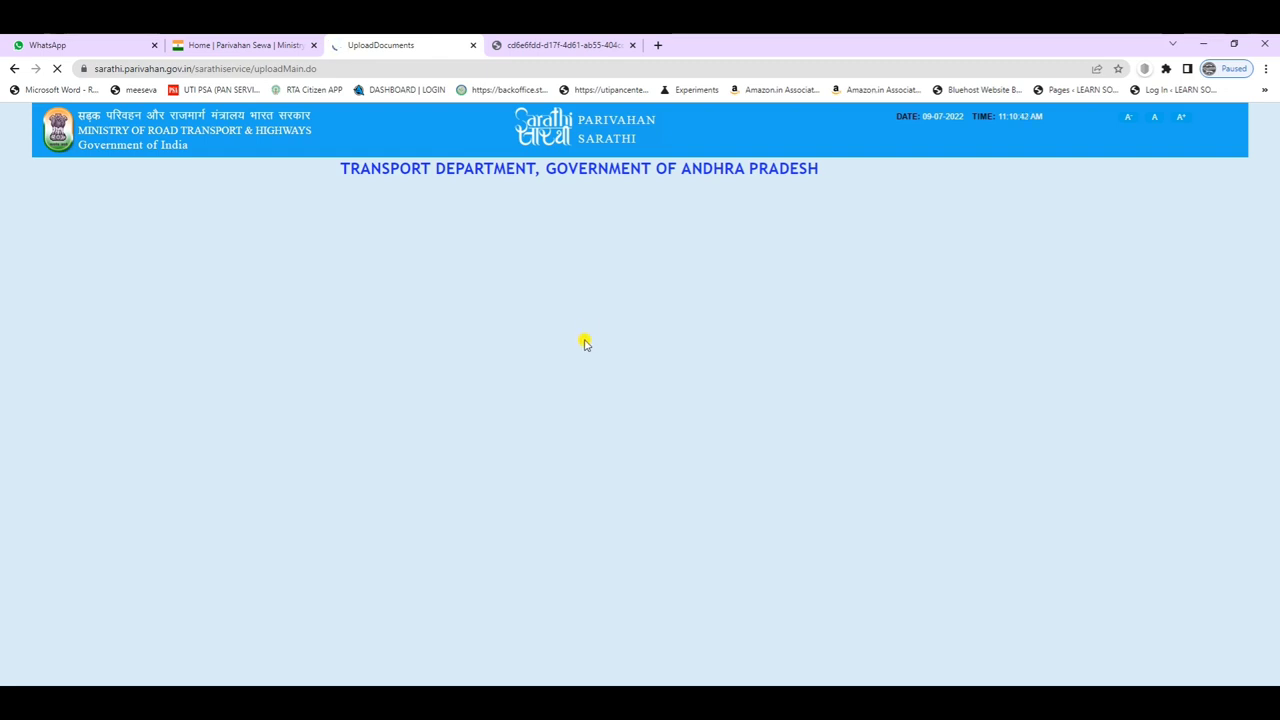
pyautogui.click(1045, 229)
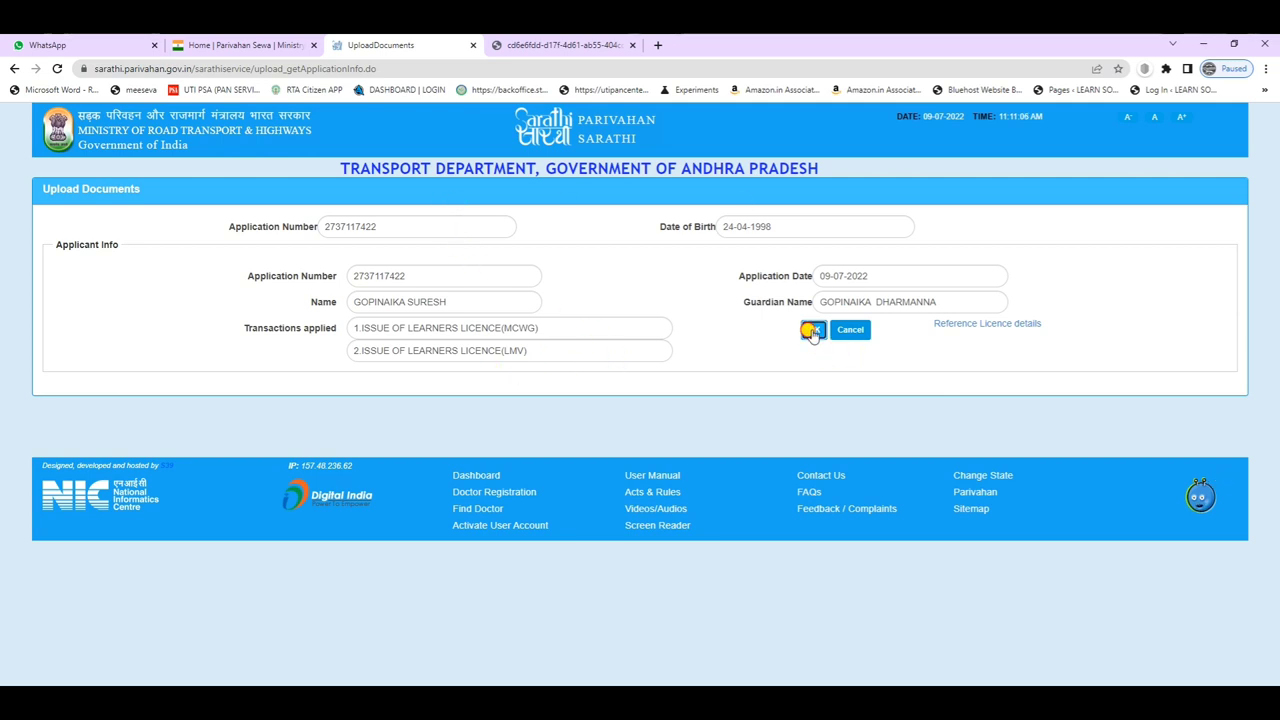
pyautogui.click(812, 331)
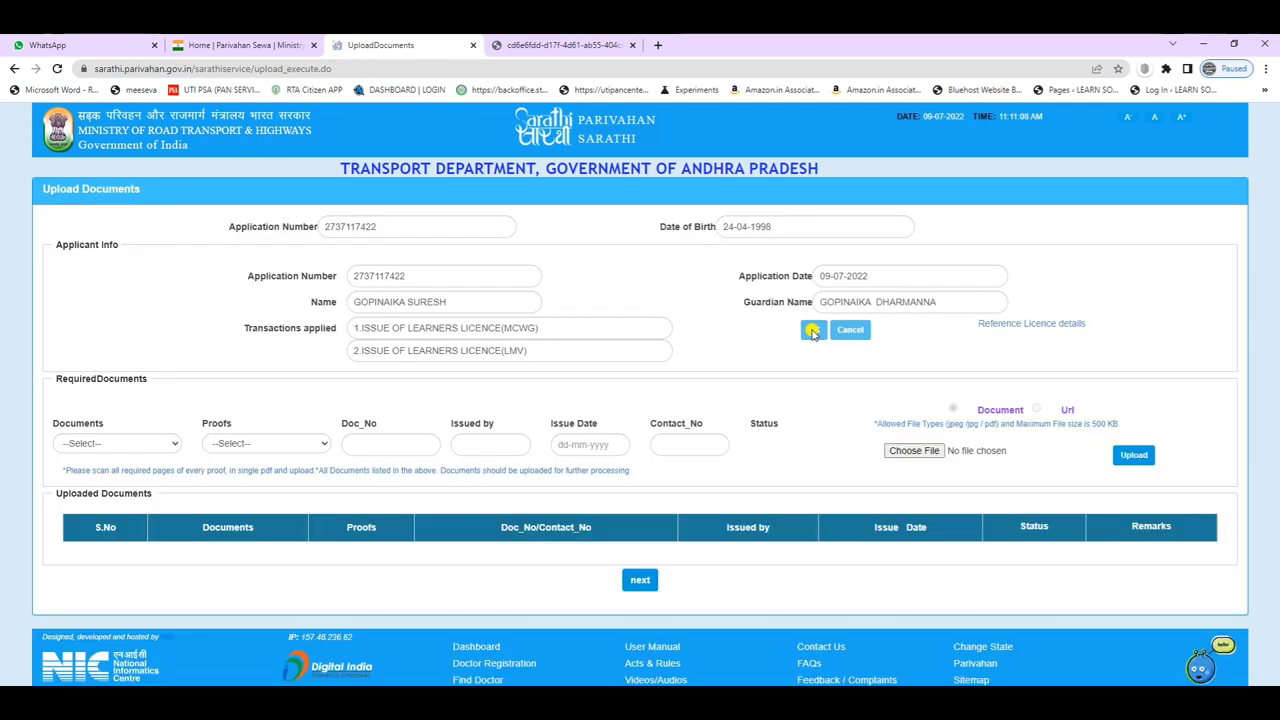
# - Choose Address Proof (Present) as the document with Adhaar Card (Front and Back) as proof
pyautogui.click(140, 443)
pyautogui.click(105, 474)
pyautogui.click(240, 443)
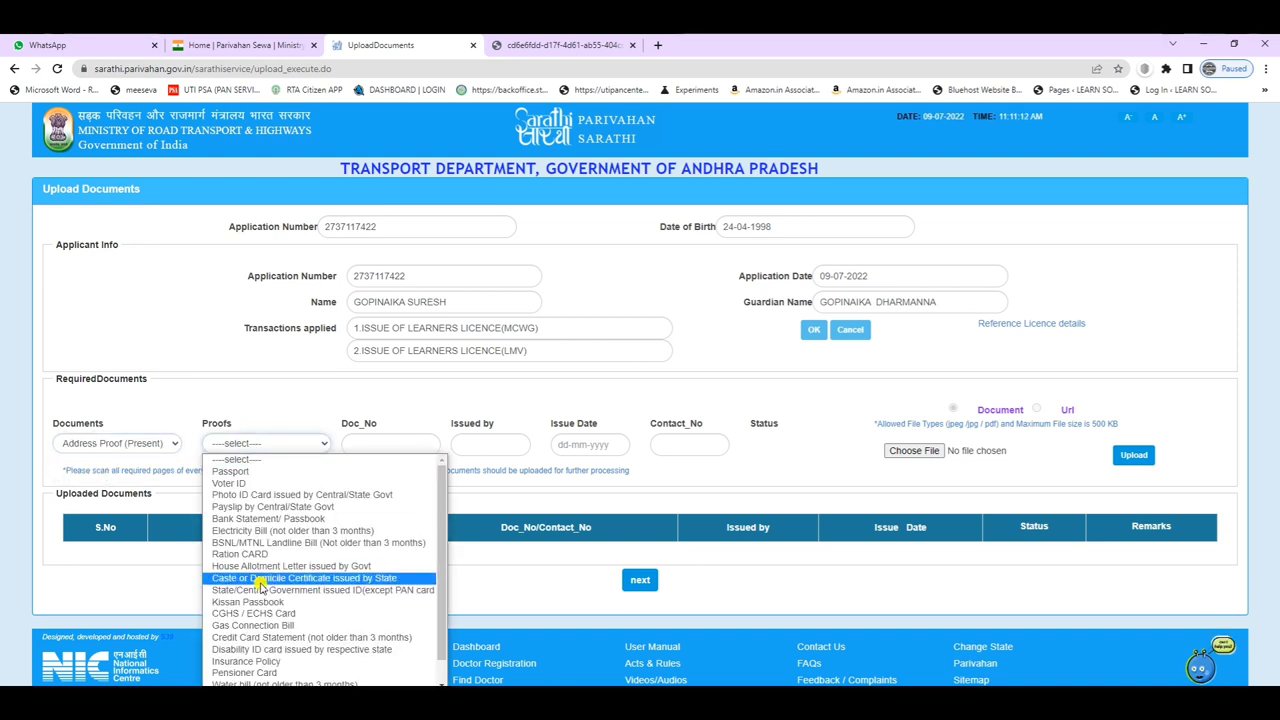
pyautogui.press('a')
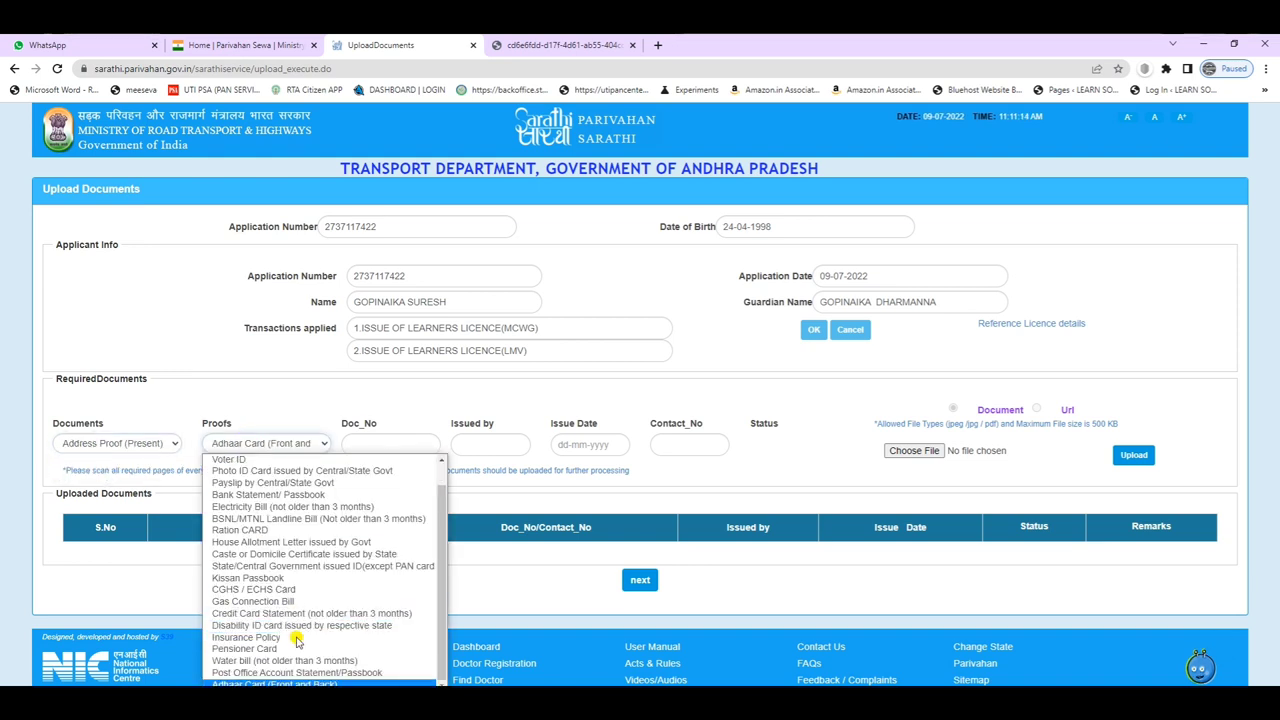
pyautogui.press('Return')
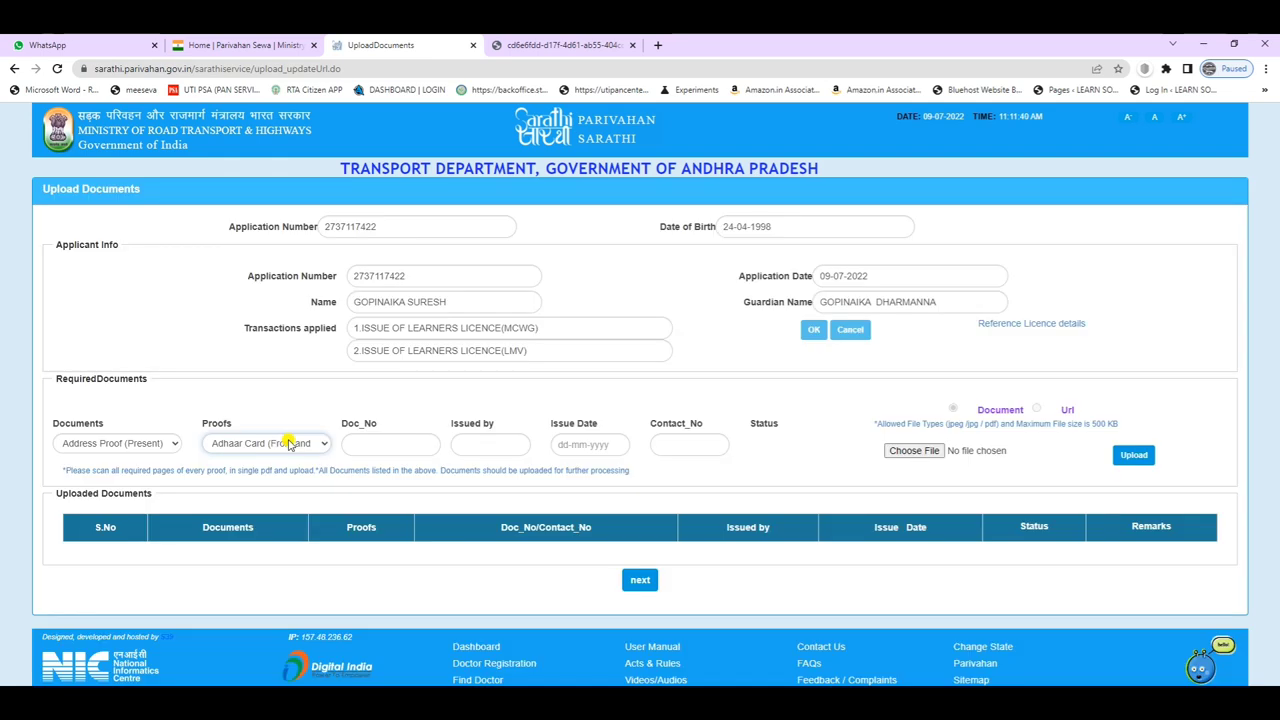
# - Browse the proof options again and keep Adhaar Card (Front and Back)
pyautogui.click(247, 450)
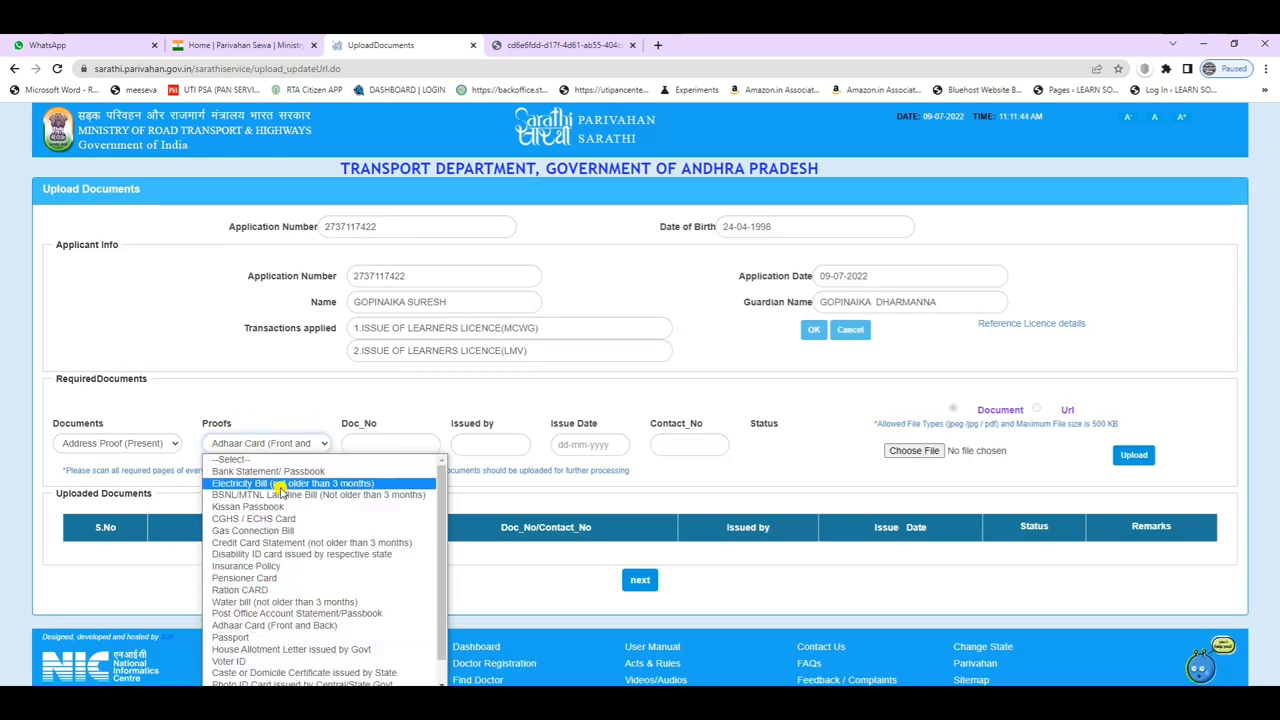
pyautogui.press('Down')
pyautogui.press('Down')
pyautogui.press('Down')
pyautogui.press('Down')
pyautogui.press('Down')
pyautogui.press('Down')
pyautogui.press('Up')
pyautogui.press('Up')
pyautogui.press('Up')
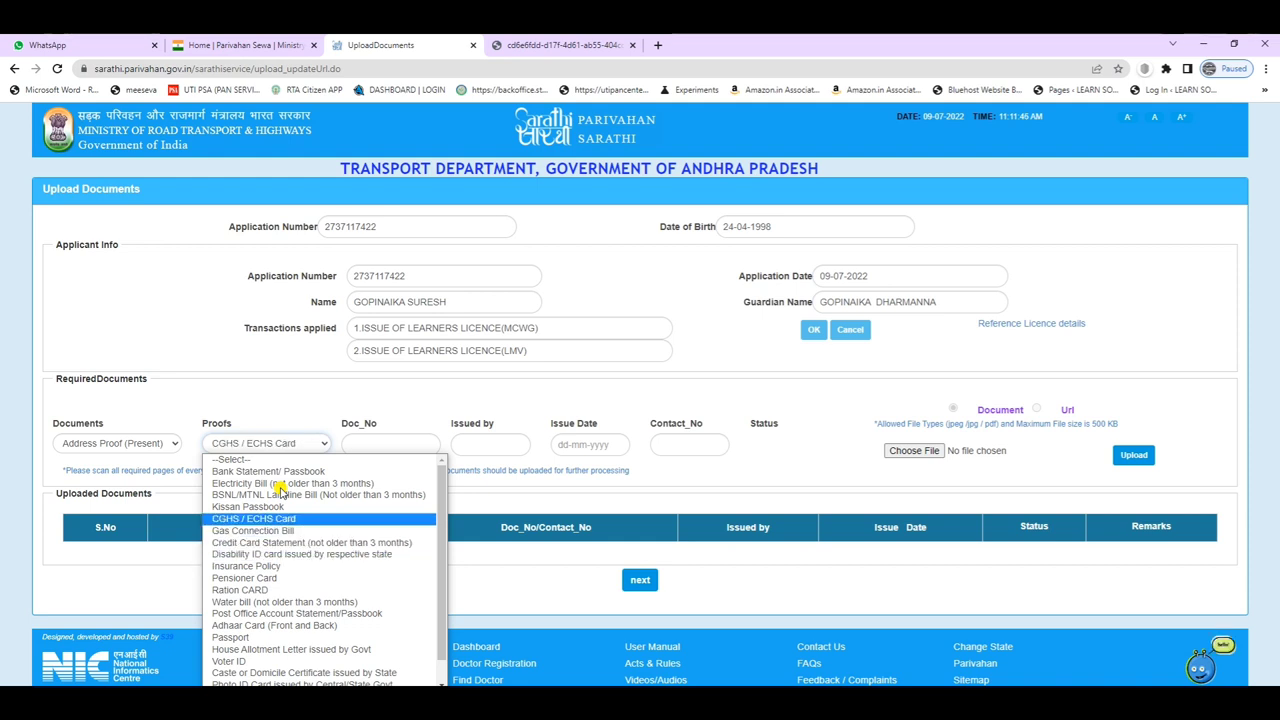
pyautogui.press('Down')
pyautogui.press('Down')
pyautogui.press('Down')
pyautogui.press('Down')
pyautogui.press('Down')
pyautogui.press('Down')
pyautogui.press('Down')
pyautogui.press('Down')
pyautogui.press('Down')
pyautogui.press('Down')
pyautogui.press('Down')
pyautogui.press('Down')
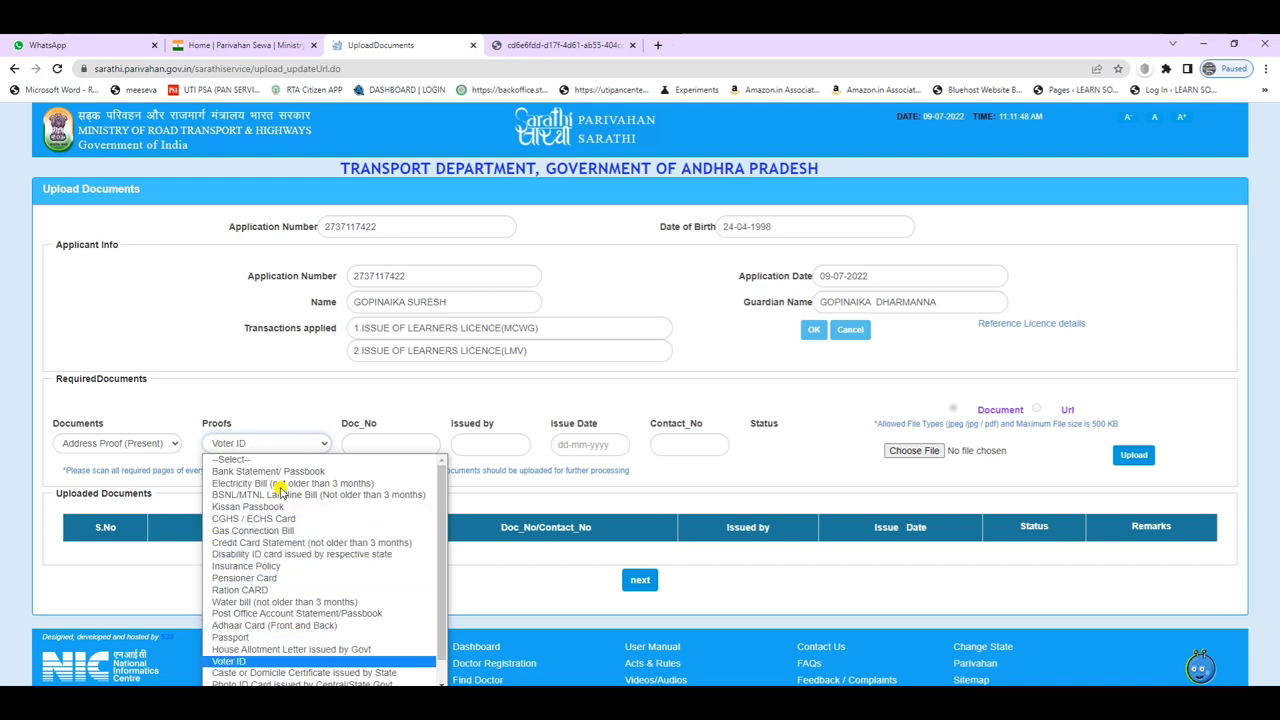
pyautogui.press('Up')
pyautogui.press('Up')
pyautogui.press('Up')
pyautogui.press('Down')
pyautogui.press('Down')
pyautogui.press('Down')
pyautogui.press('Down')
pyautogui.press('Down')
pyautogui.press('Down')
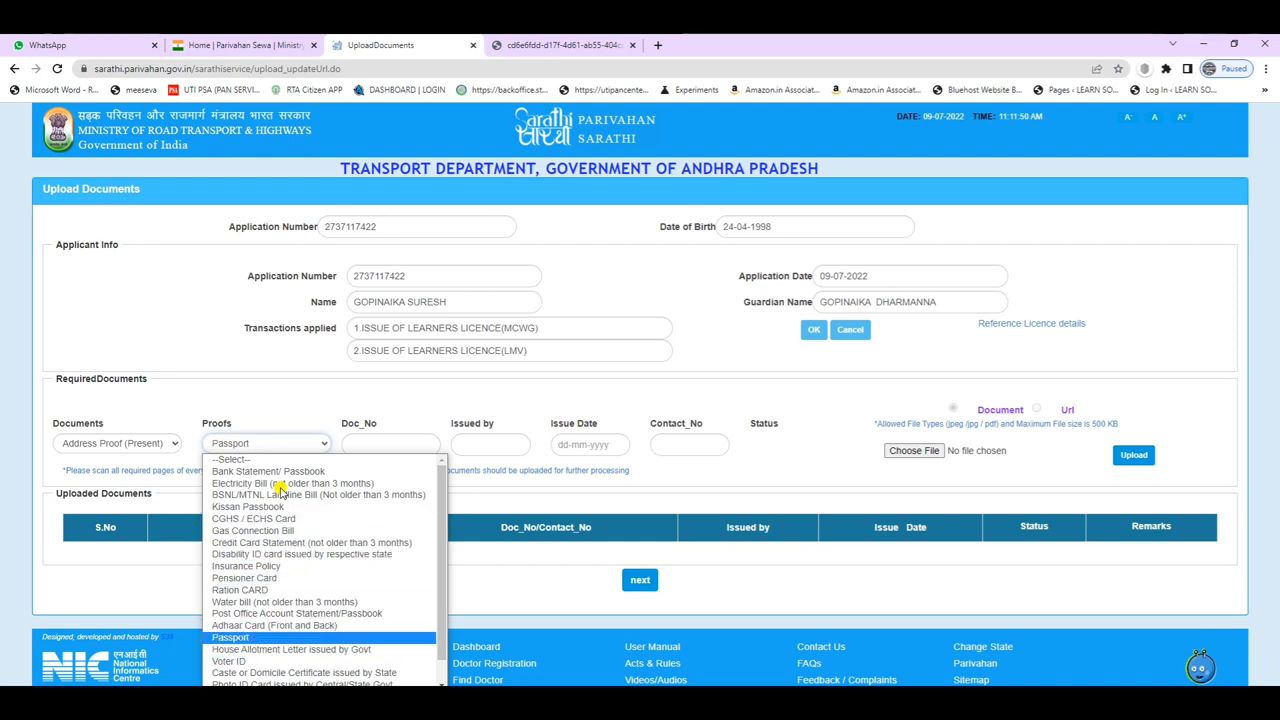
pyautogui.press('Up')
pyautogui.press('Up')
pyautogui.press('Up')
pyautogui.press('Up')
pyautogui.press('Up')
pyautogui.press('Up')
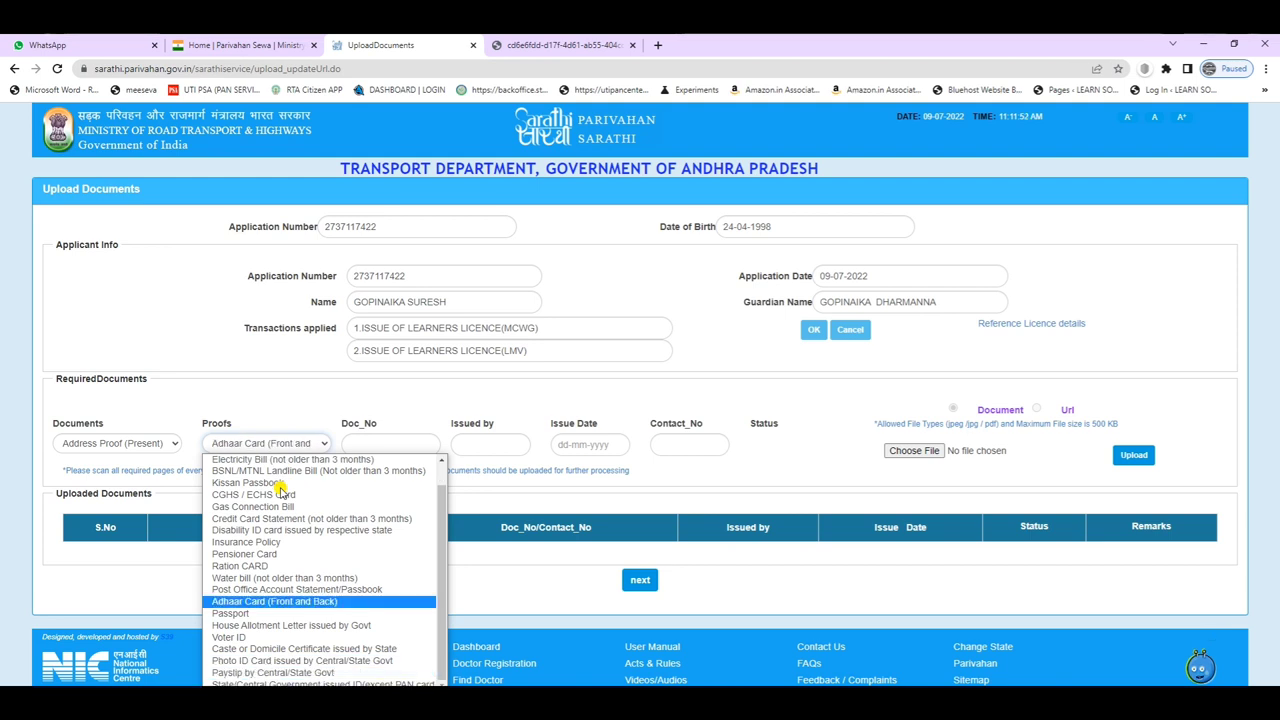
pyautogui.press('Return')
# - Look over the proof detail fields and the scan-all-pages and file size upload notes
pyautogui.click(362, 446)
pyautogui.click(466, 446)
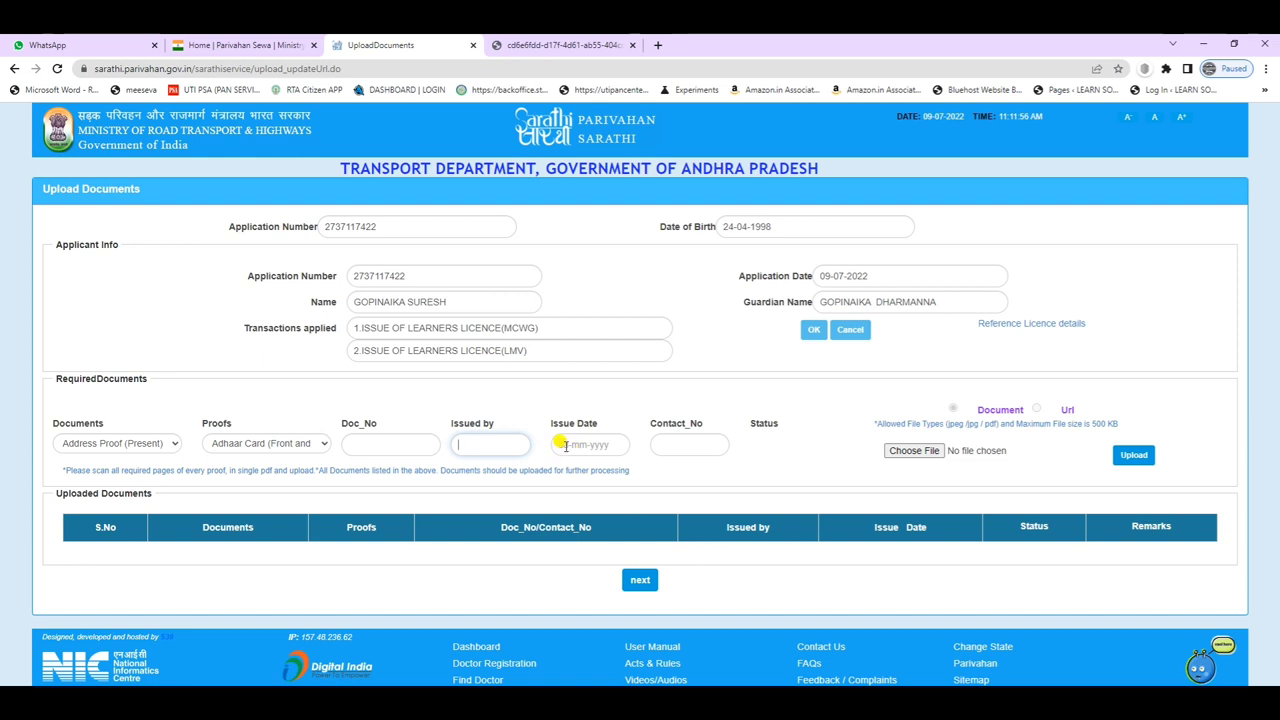
pyautogui.click(565, 446)
pyautogui.click(668, 447)
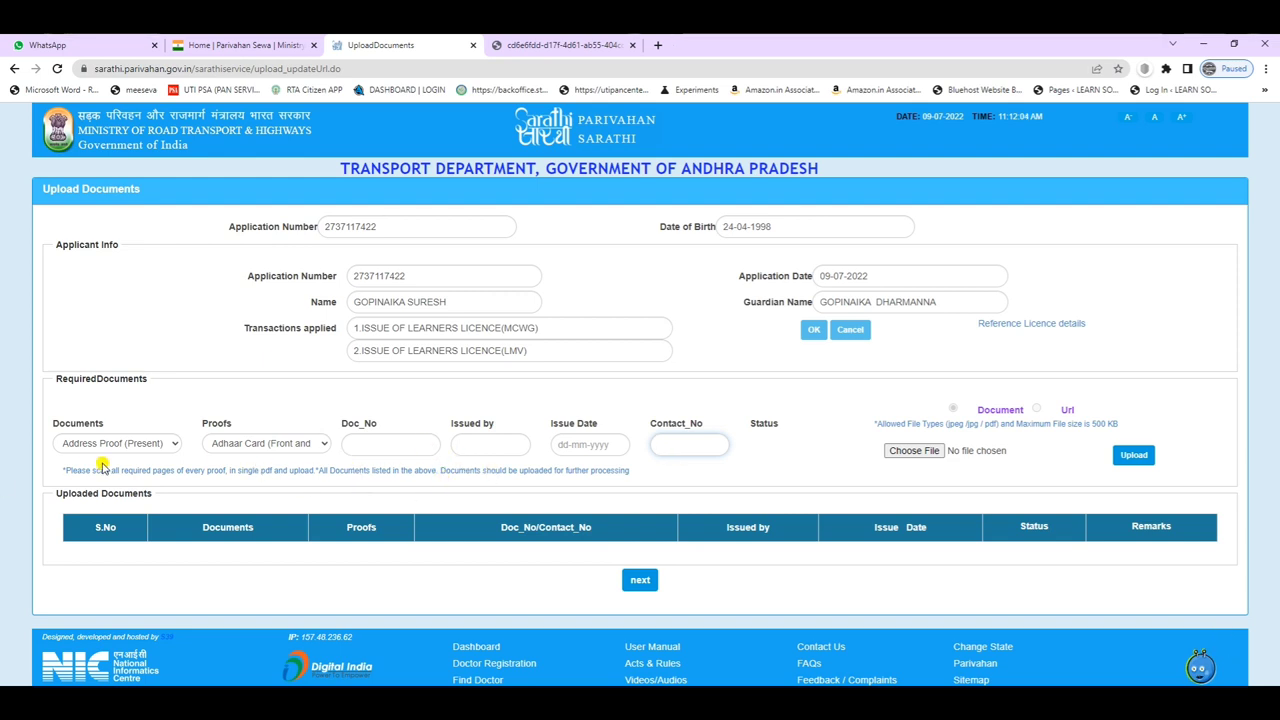
pyautogui.moveTo(100, 471); pyautogui.dragTo(354, 470)
pyautogui.moveTo(355, 470); pyautogui.dragTo(498, 472)
pyautogui.tripleClick(522, 471)
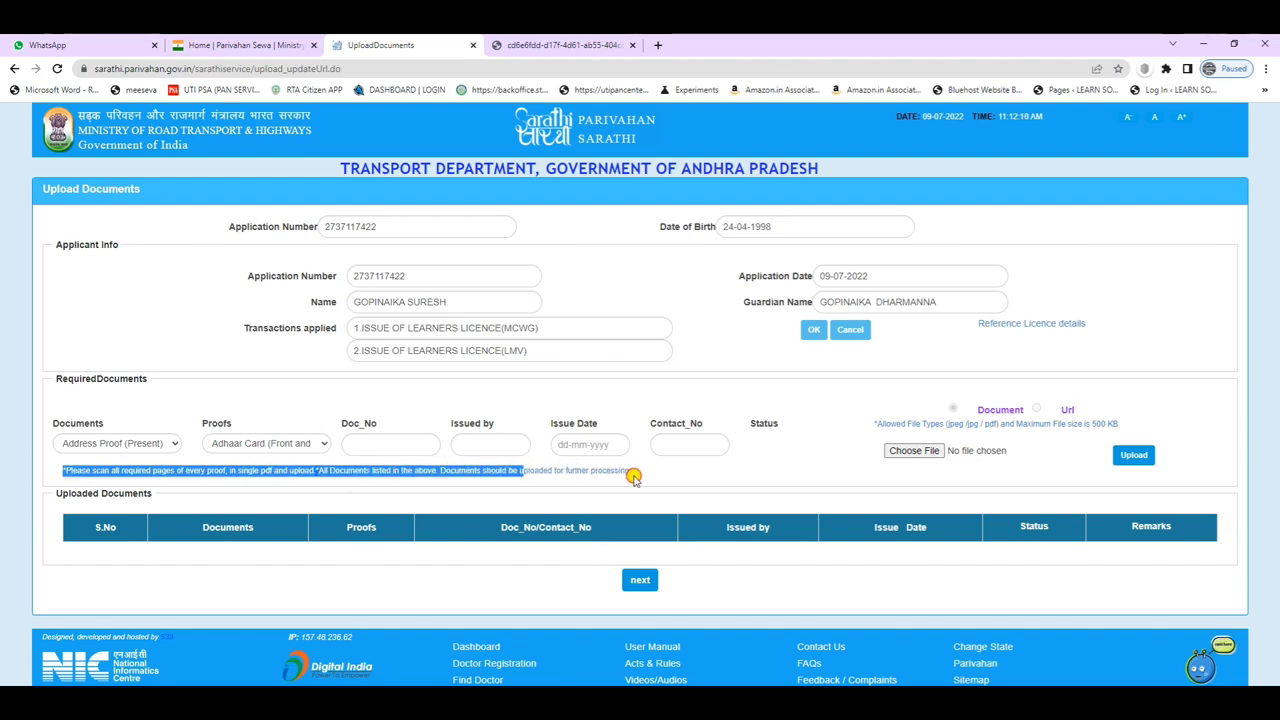
pyautogui.click(610, 470)
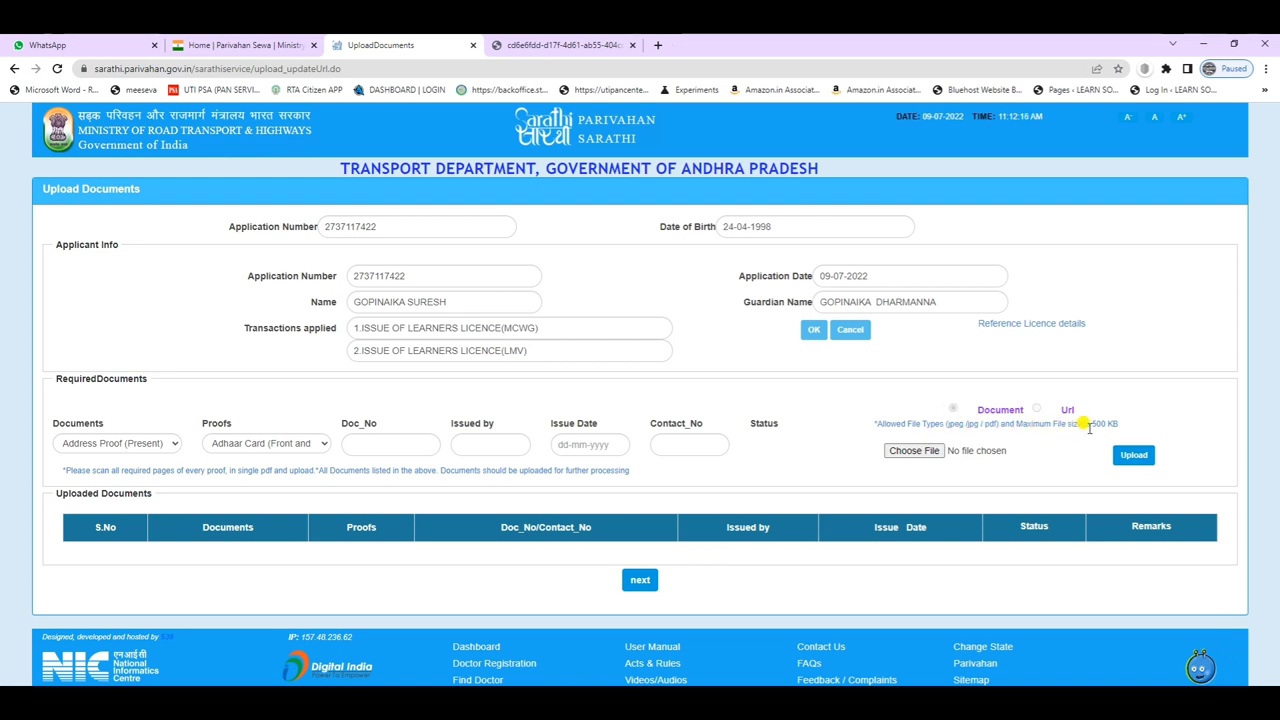
pyautogui.click(1136, 424)
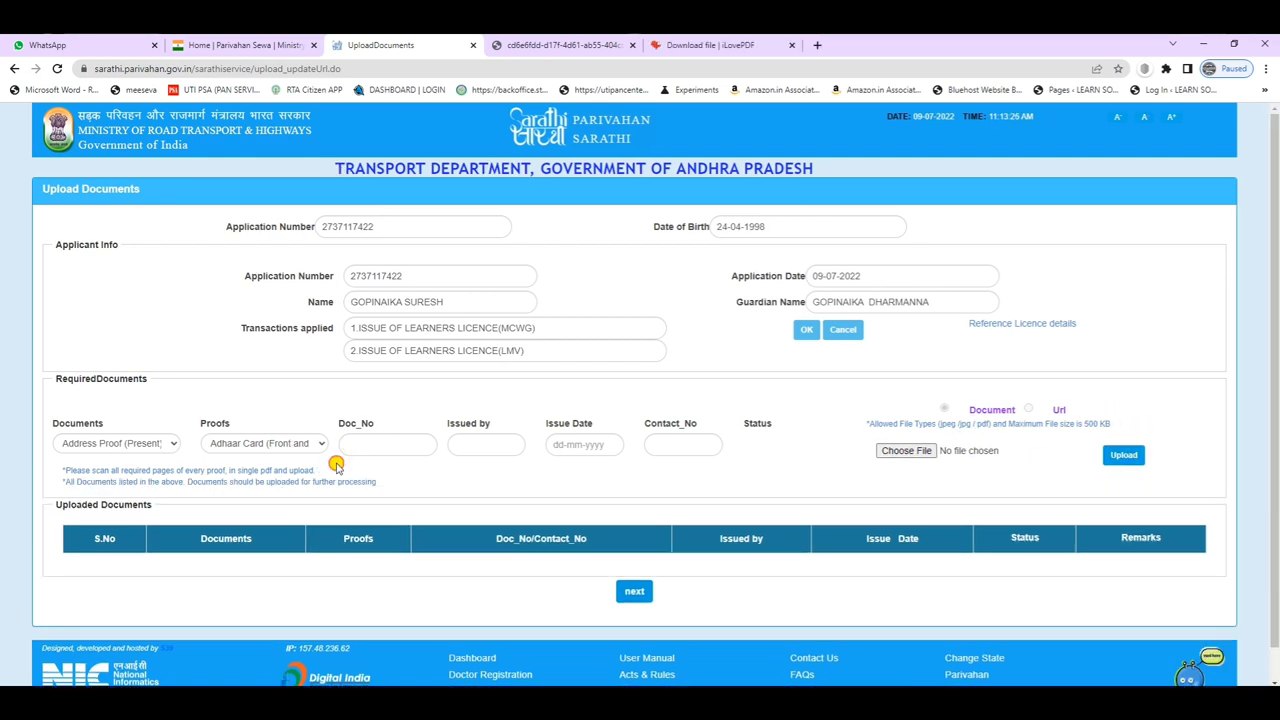
# - Enter the Aadhaar document number and UIDAI as the issuing authority
pyautogui.click(350, 444)
pyautogui.press('Tab')
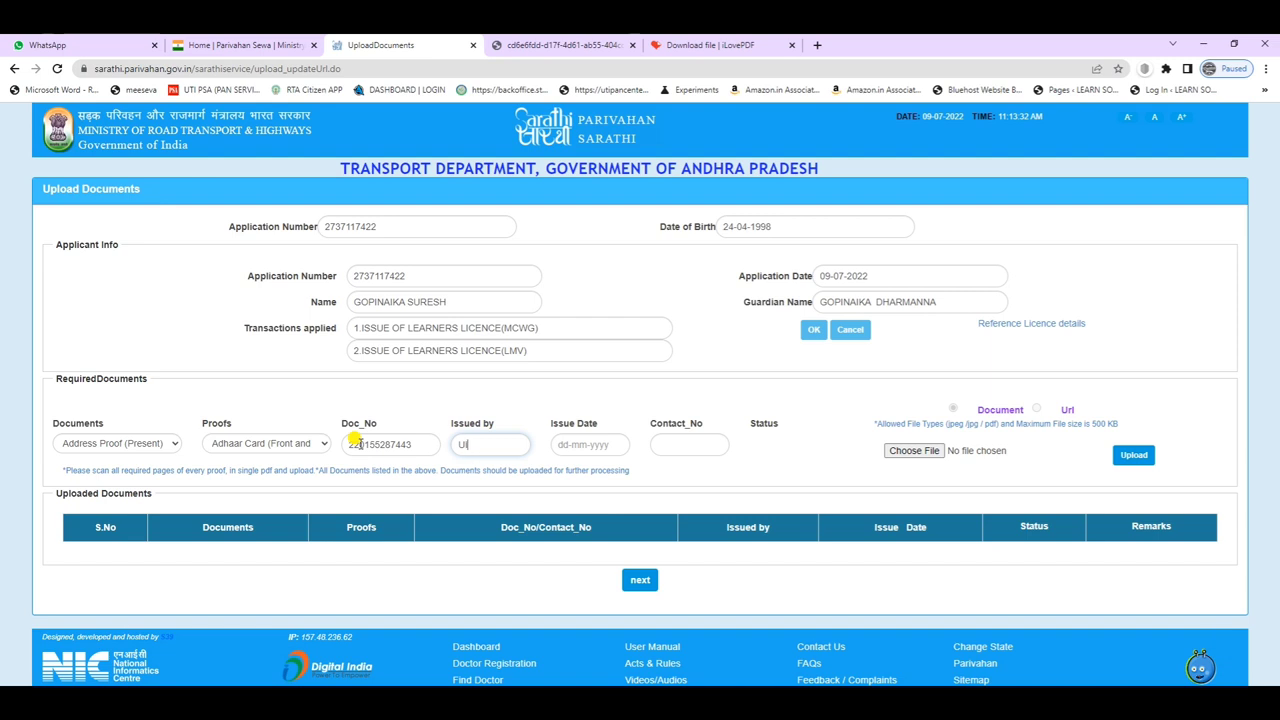
pyautogui.press('Tab')
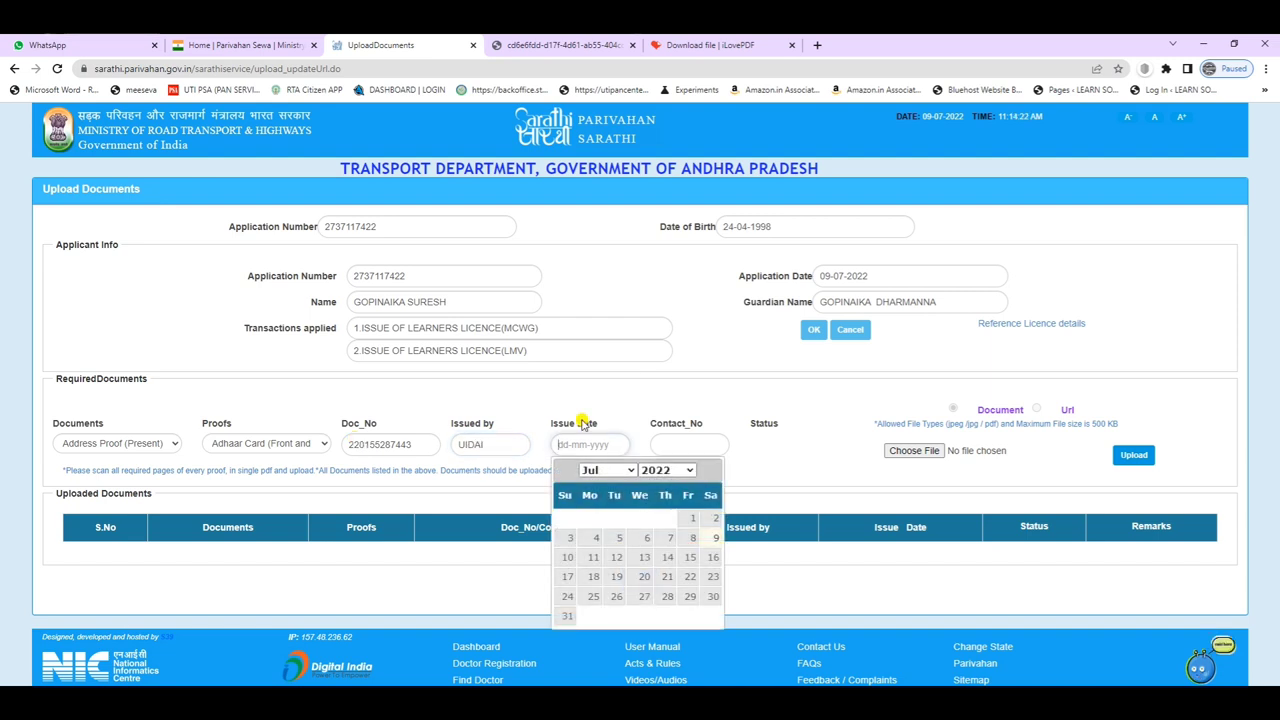
# - Set the proof's issue date to 16-10-2019 in the calendar
pyautogui.click(606, 470)
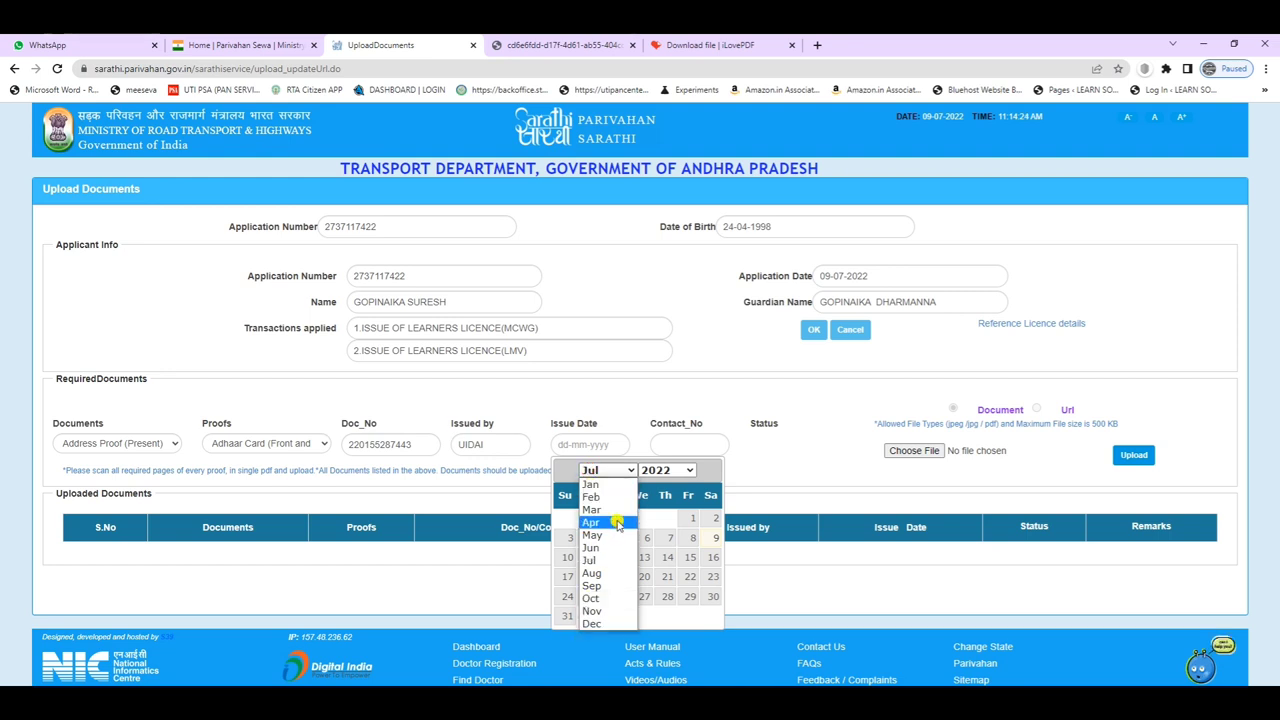
pyautogui.click(598, 469)
pyautogui.click(662, 470)
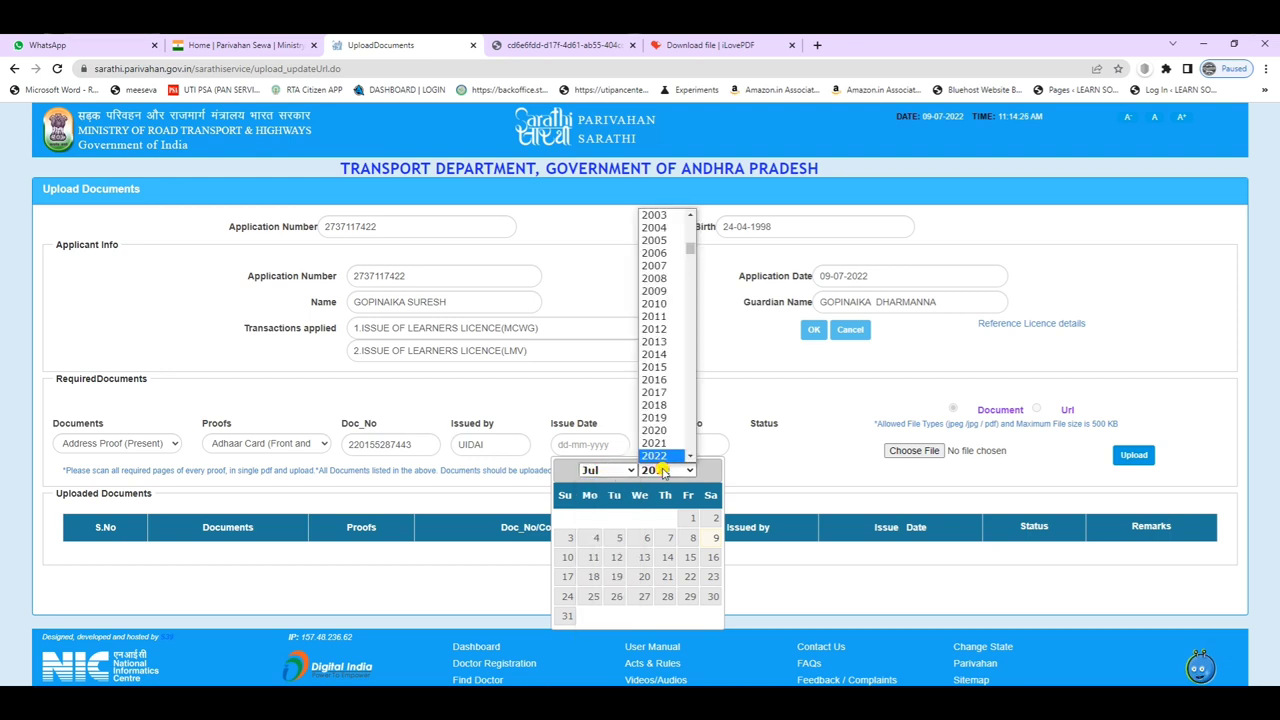
pyautogui.click(654, 404)
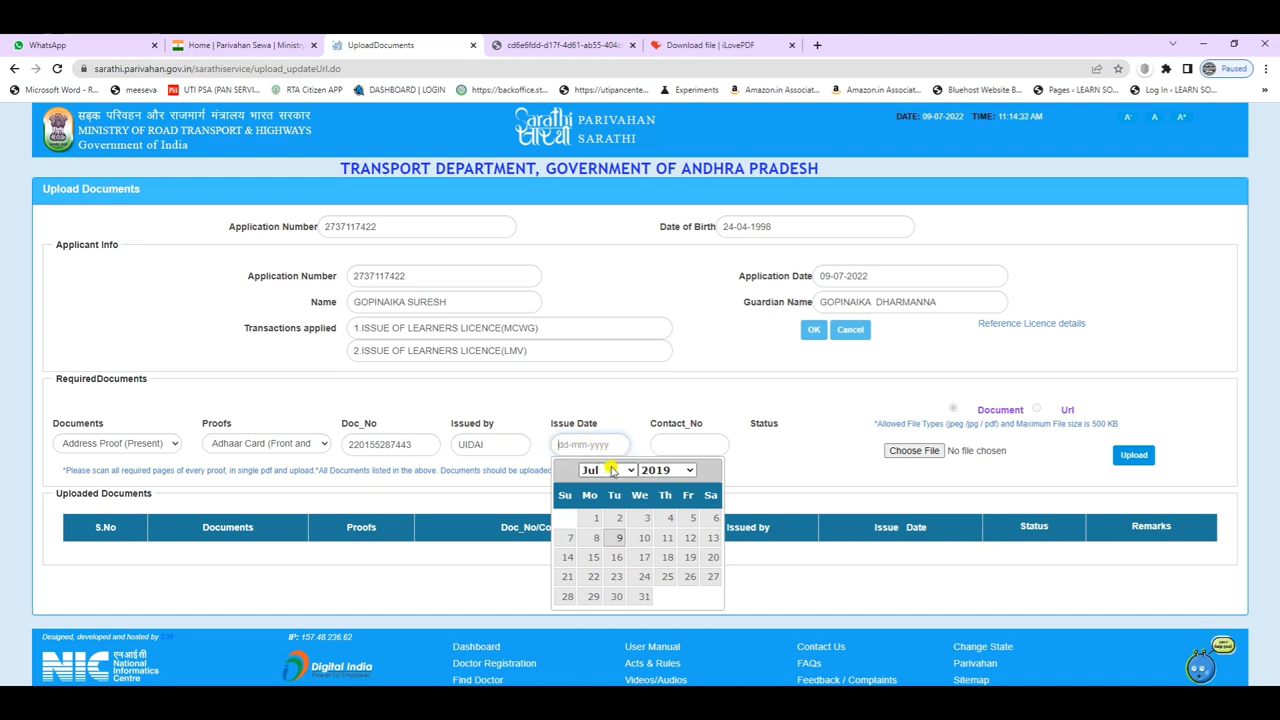
pyautogui.click(609, 472)
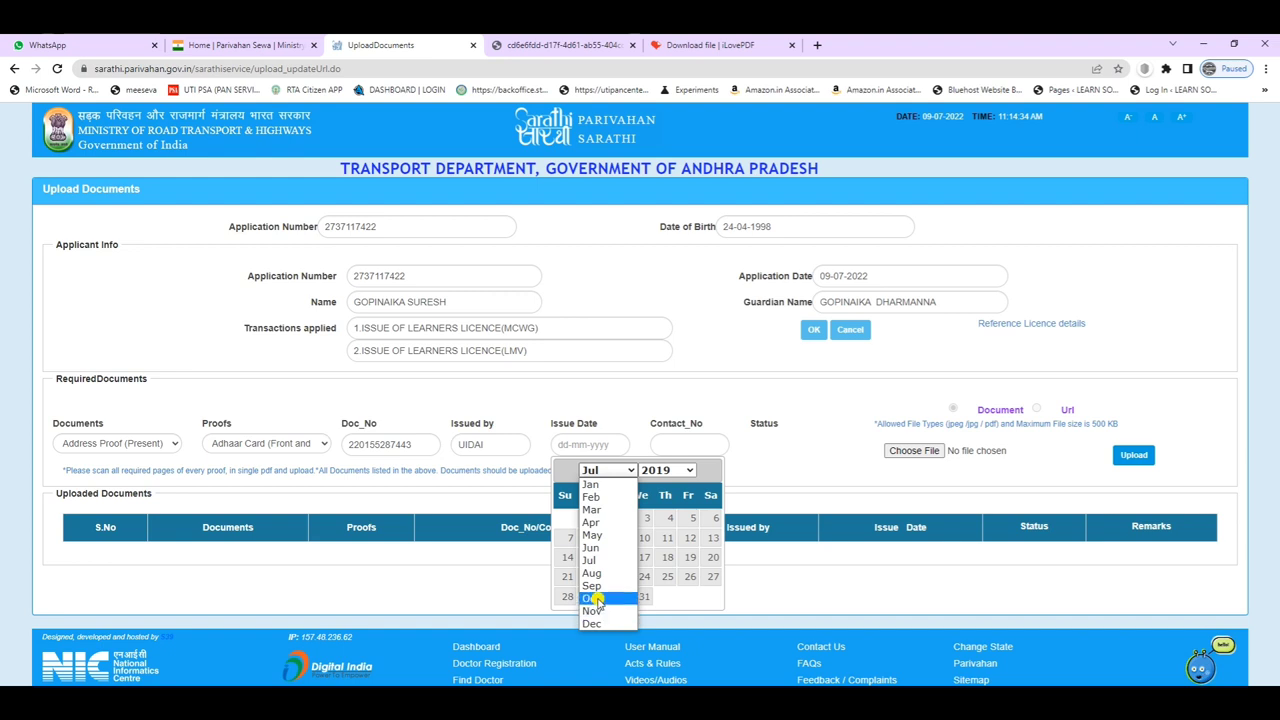
pyautogui.click(592, 594)
pyautogui.click(644, 558)
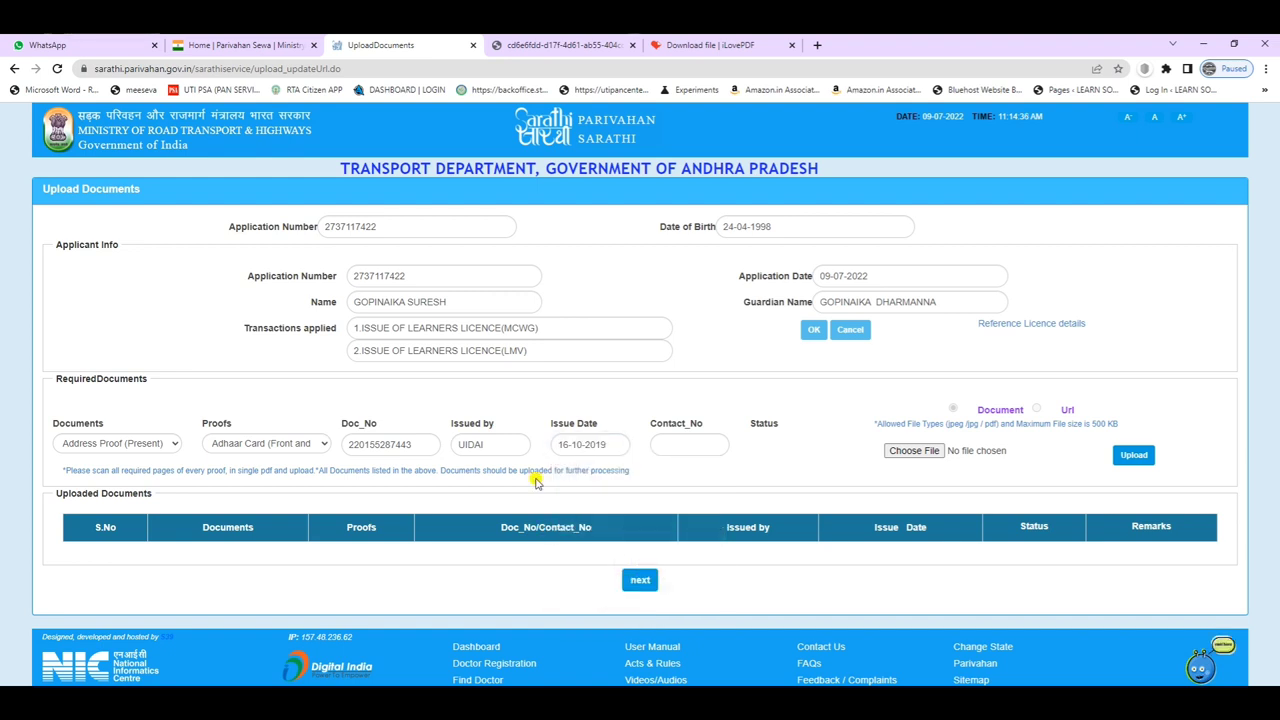
pyautogui.click(667, 441)
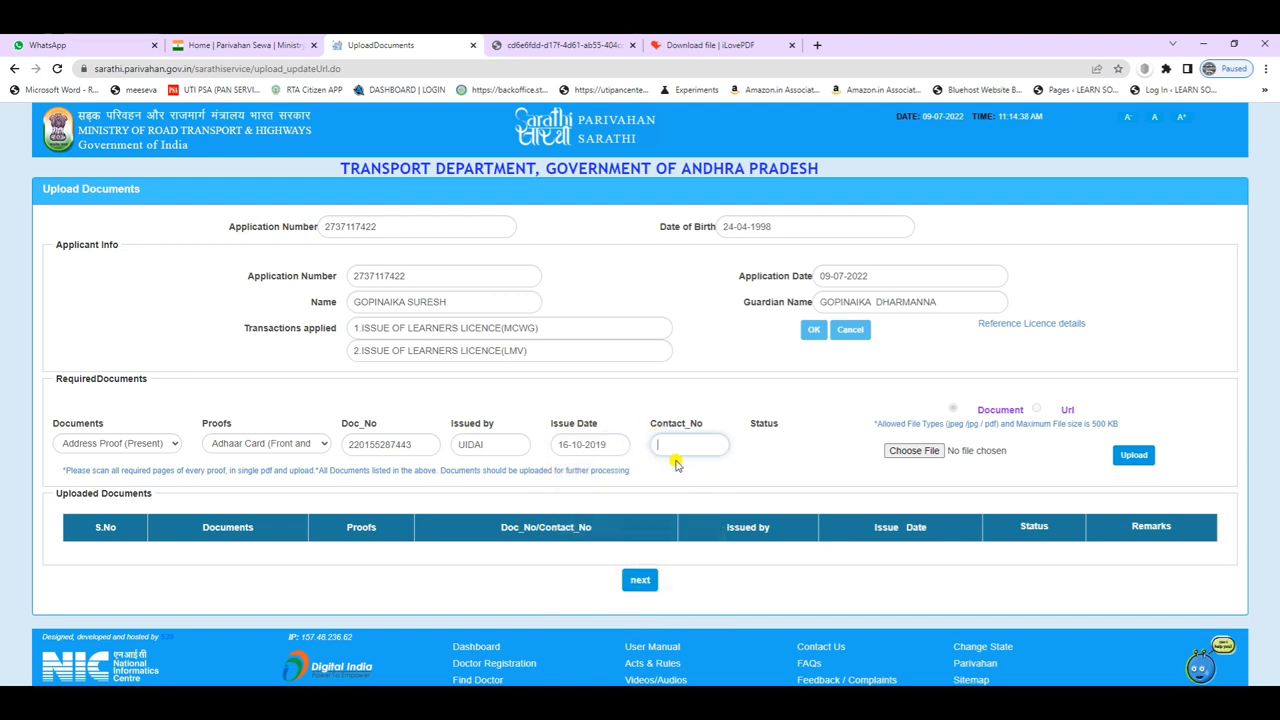
# - Search Google for 'uidai' in a new tab, then return to the Upload Documents tab
pyautogui.click(817, 45)
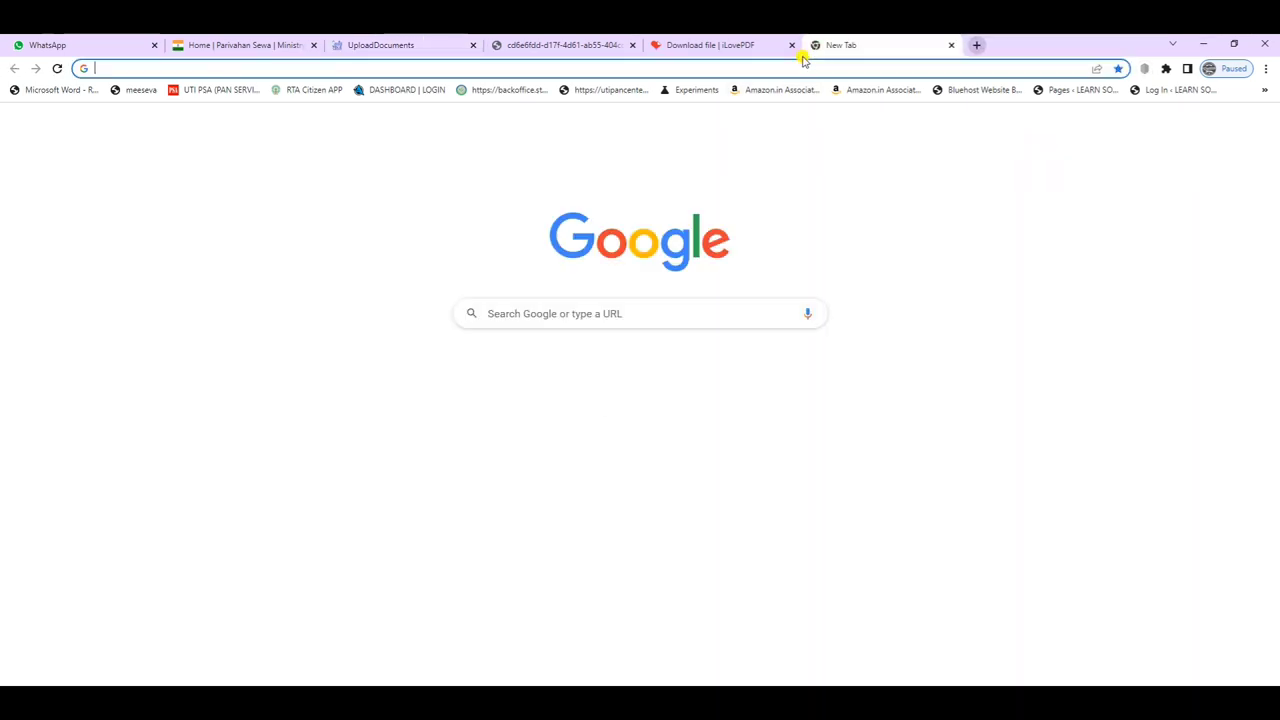
pyautogui.write('uidai')
pyautogui.press('Return')
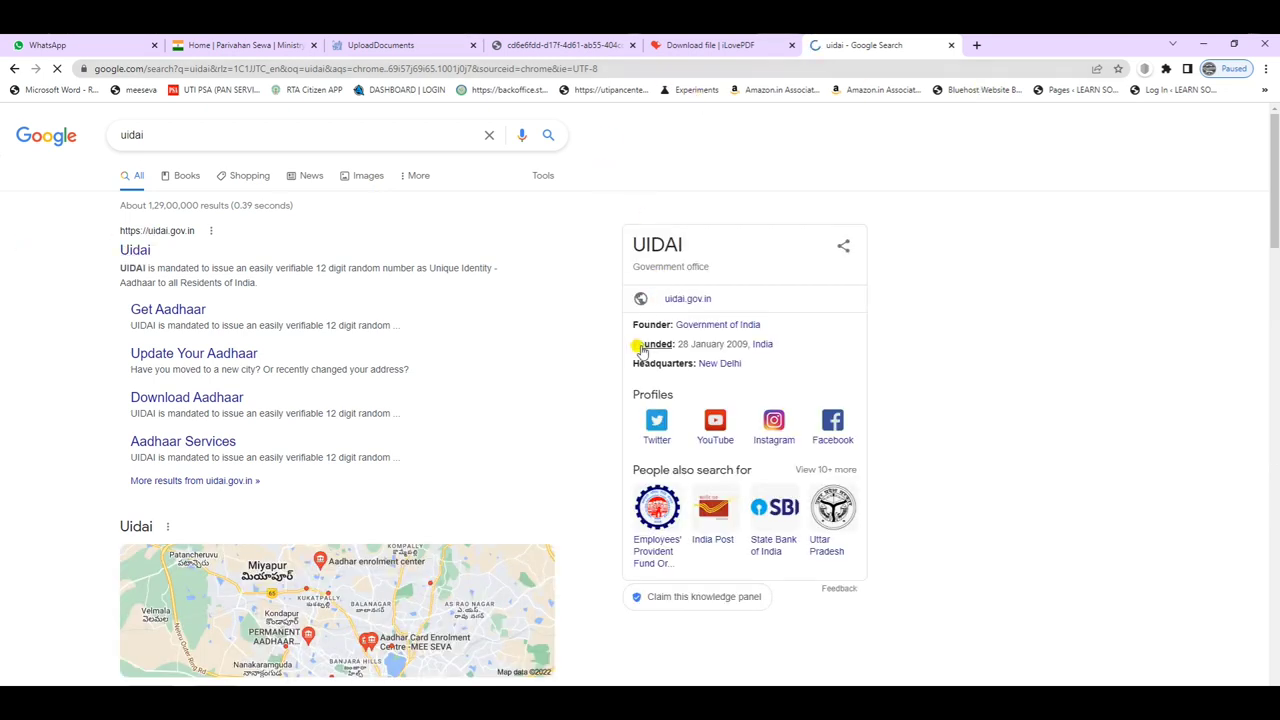
pyautogui.hotkey('ctrl', '3')
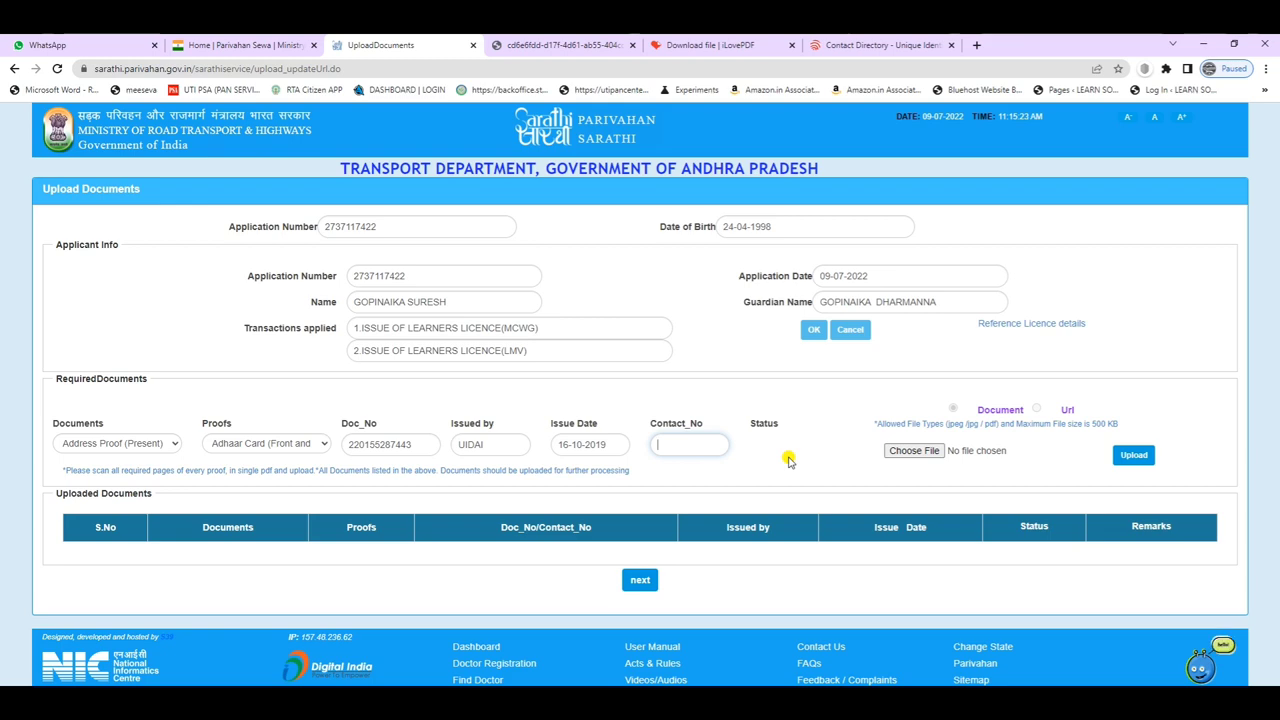
# - Enter contact number 1947 and upload MY AADHAR from Downloads as the proof file
pyautogui.write('1947')
pyautogui.press('Tab')
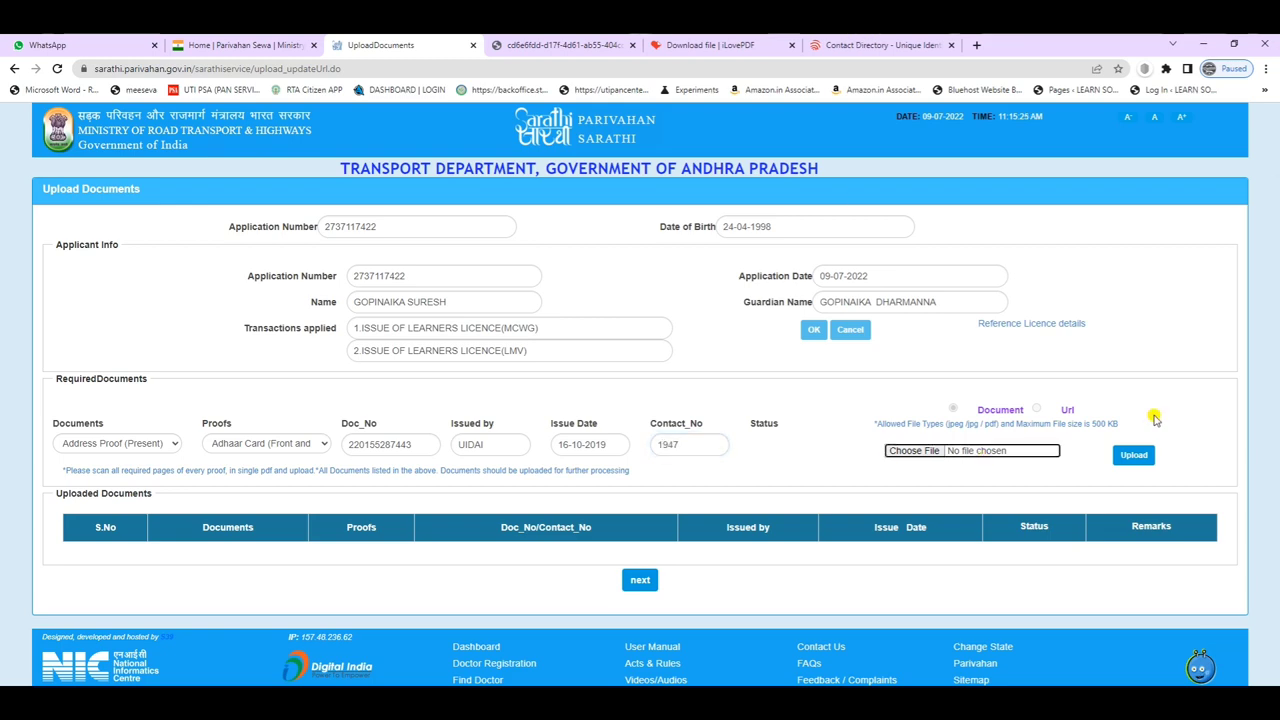
pyautogui.click(915, 451)
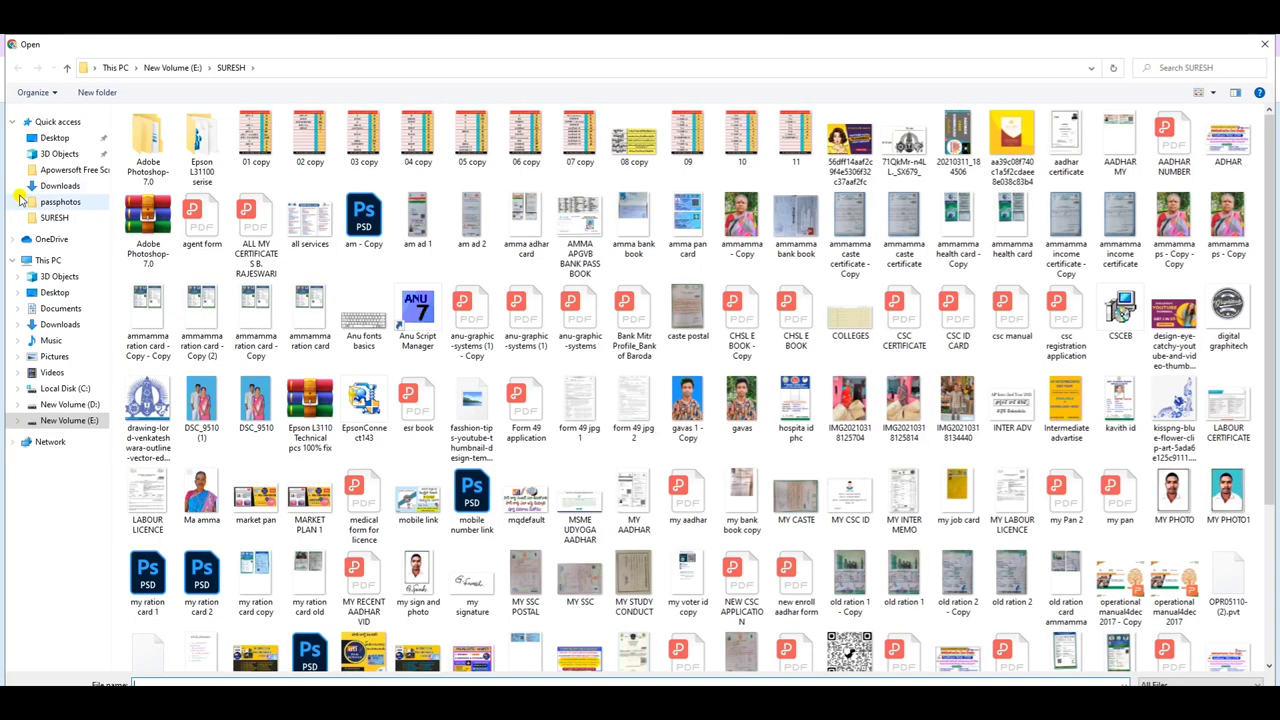
pyautogui.click(60, 187)
pyautogui.click(145, 155)
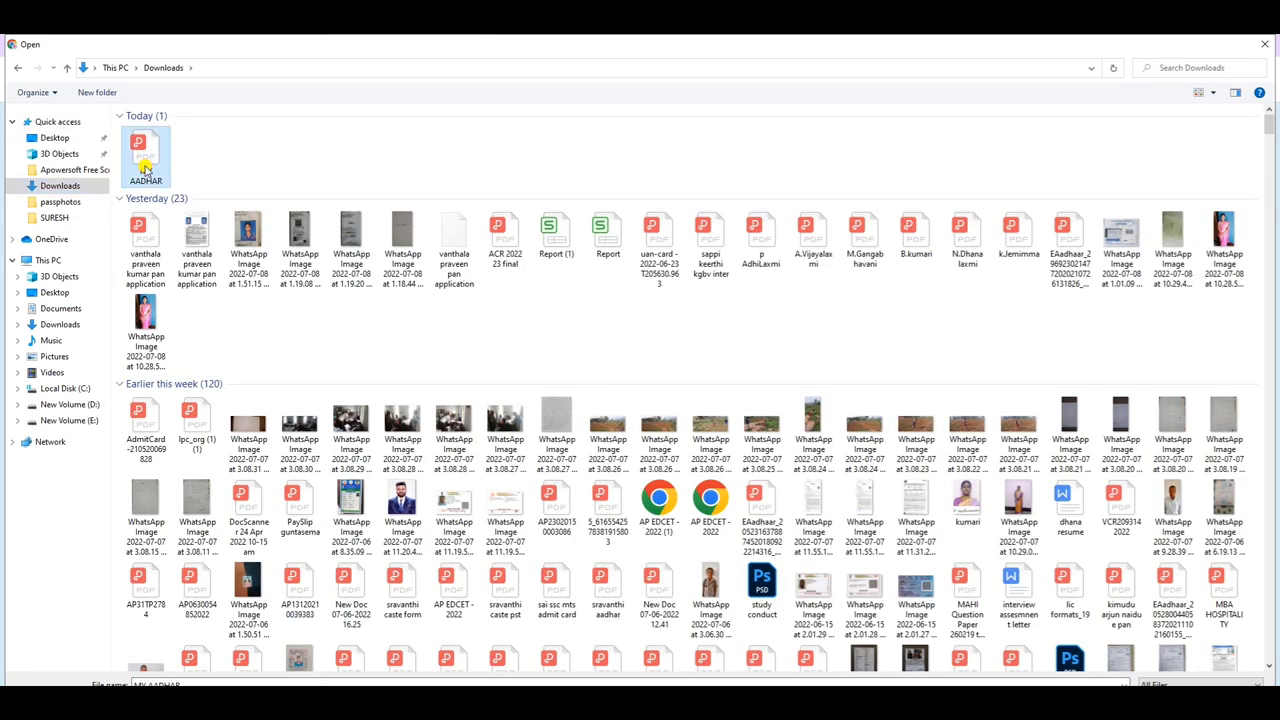
pyautogui.press('Return')
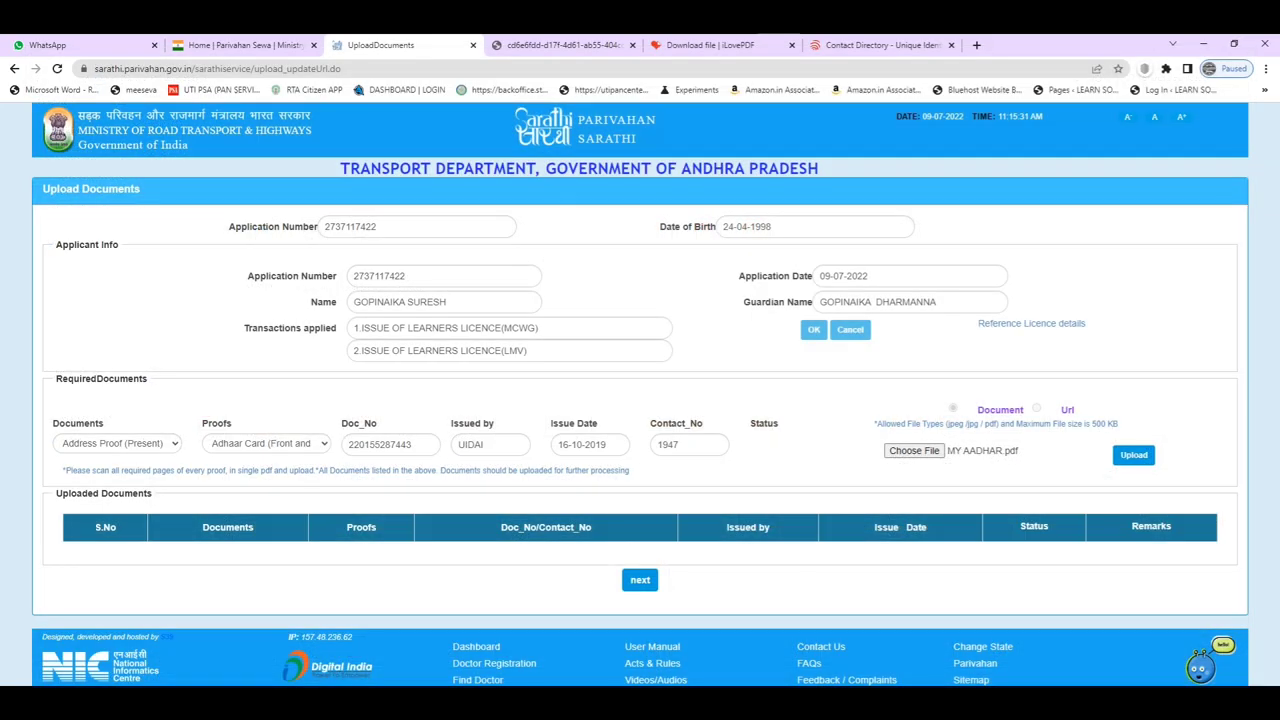
pyautogui.click(1135, 459)
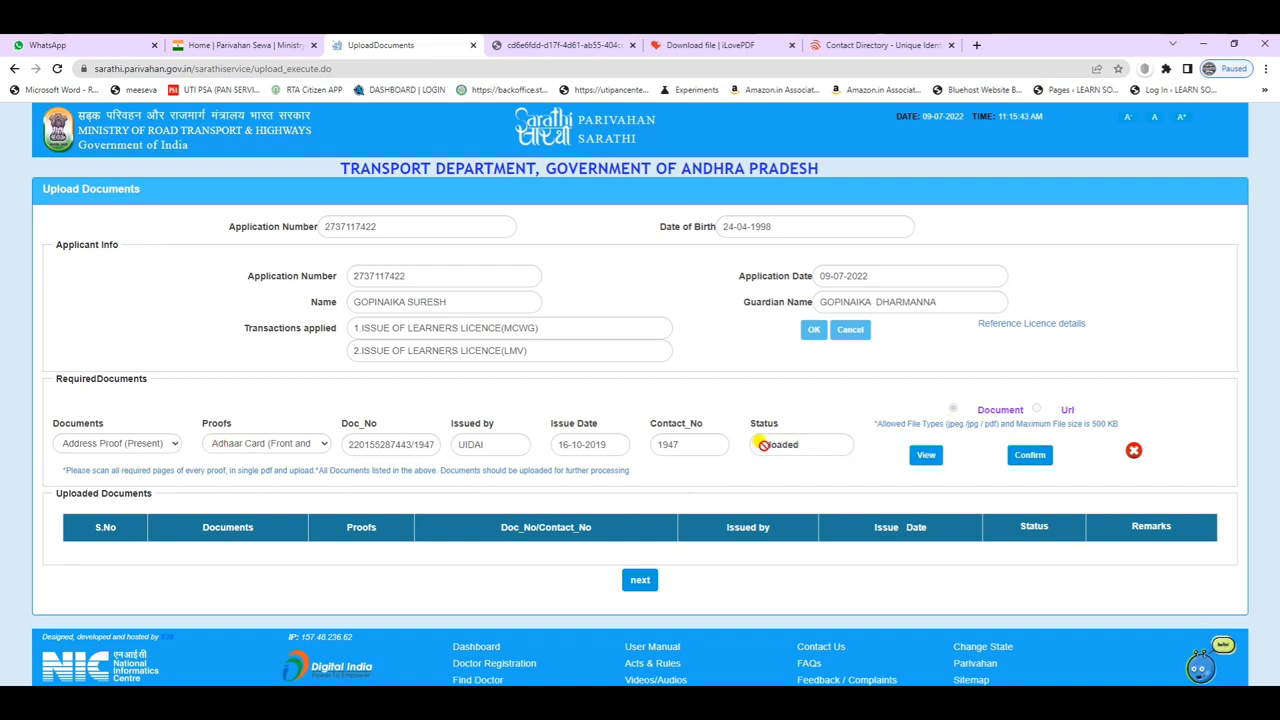
# - Confirm the Aadhaar upload and continue past the All Documents Uploaded Successfully page
pyautogui.click(1030, 456)
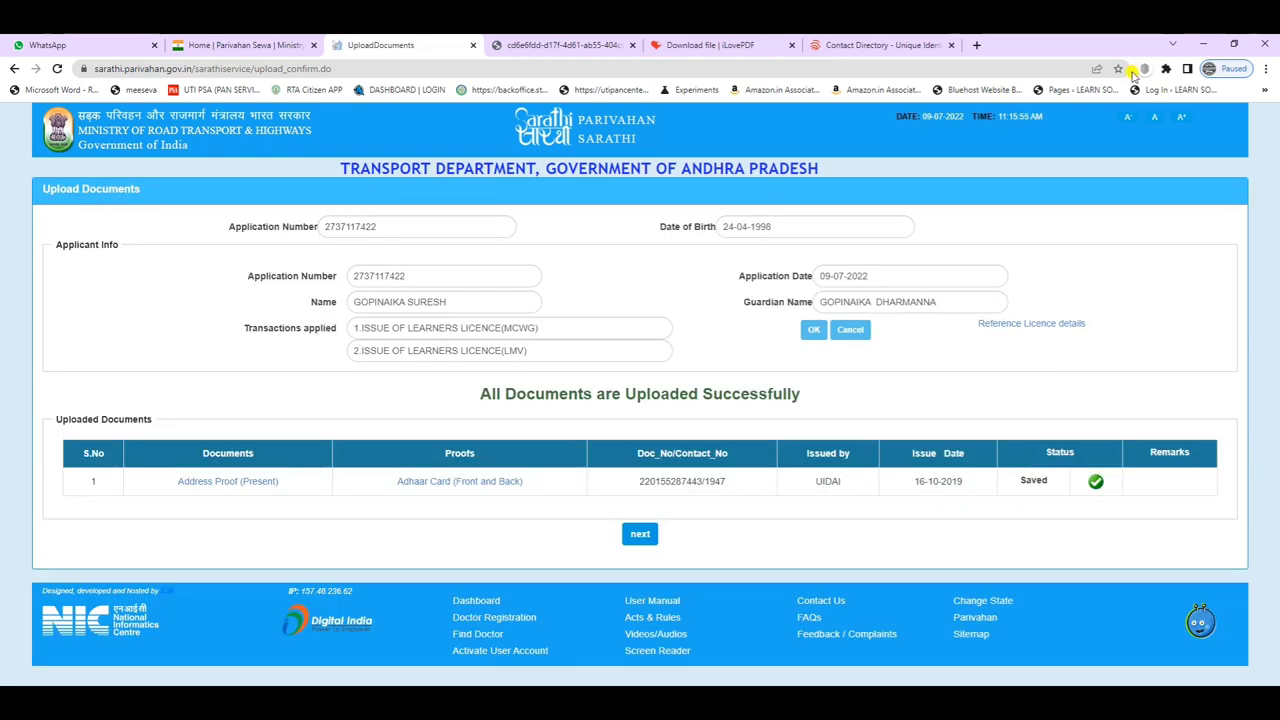
pyautogui.moveTo(478, 394); pyautogui.dragTo(818, 392)
pyautogui.click(825, 391)
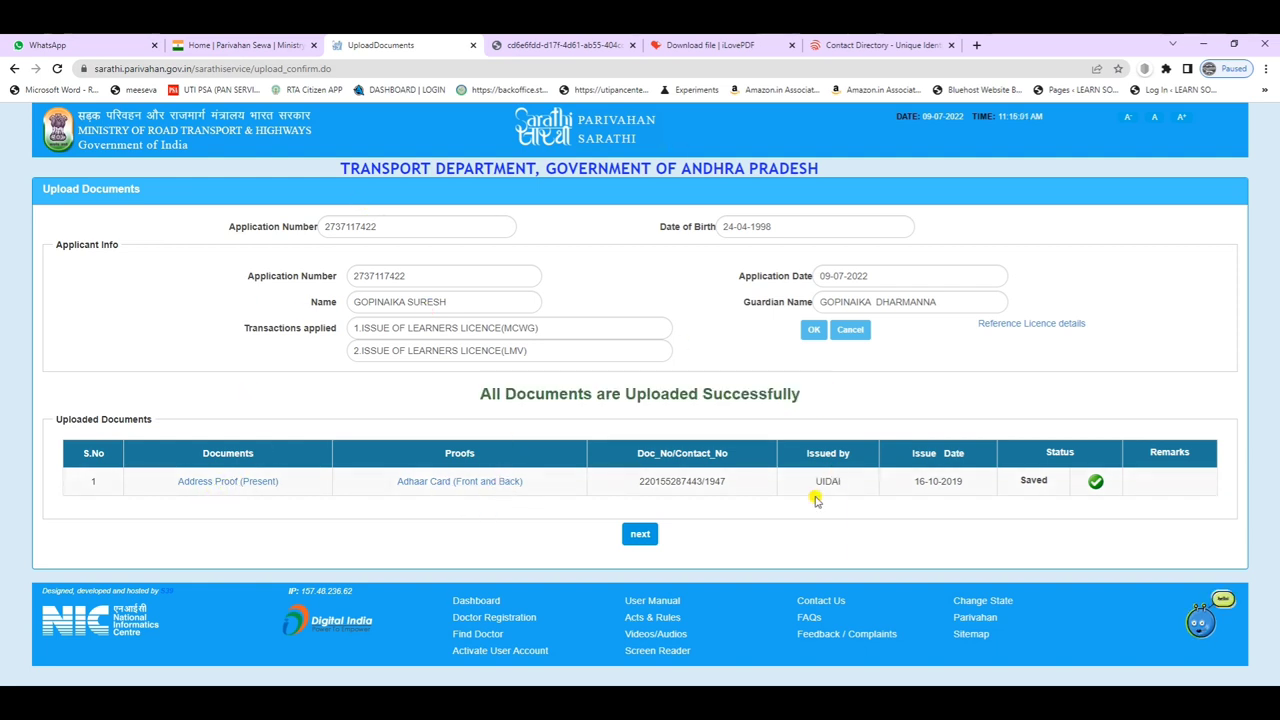
pyautogui.click(638, 535)
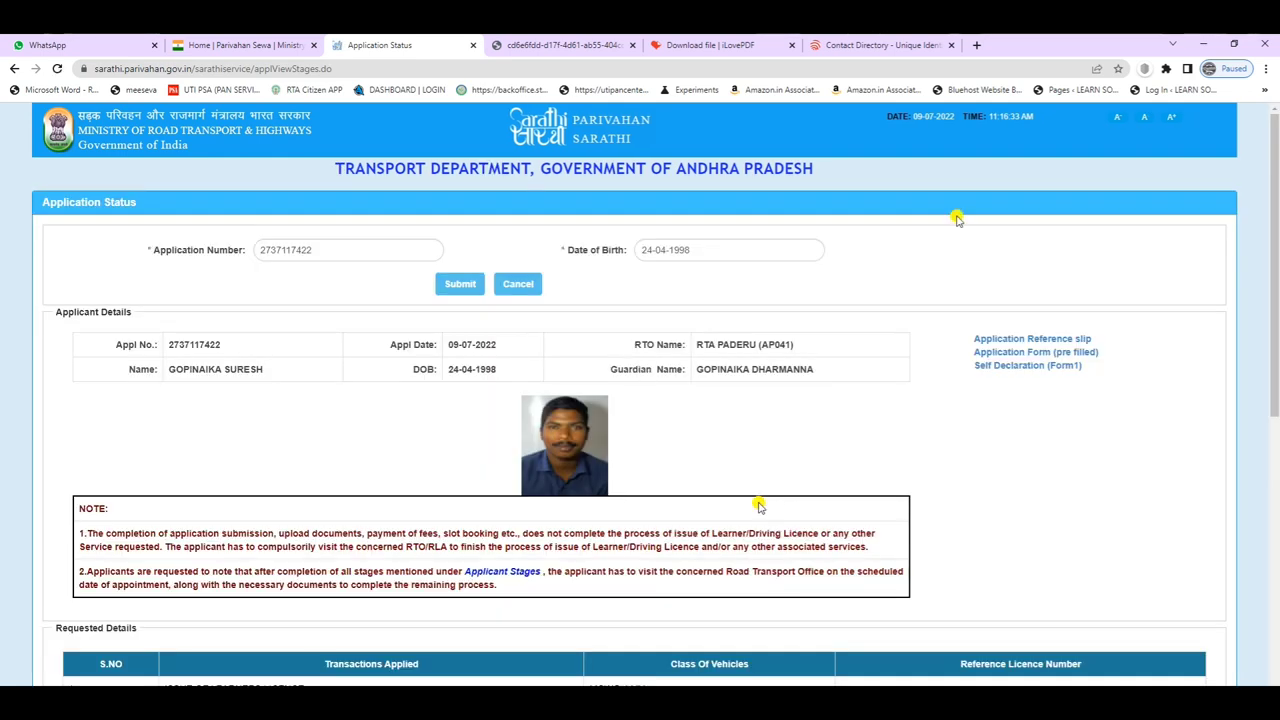
# - Check the completed stages, keep FEE PAYMENT selected and proceed to the 410-rupee fee page
pyautogui.scroll(-1, 527, 364)
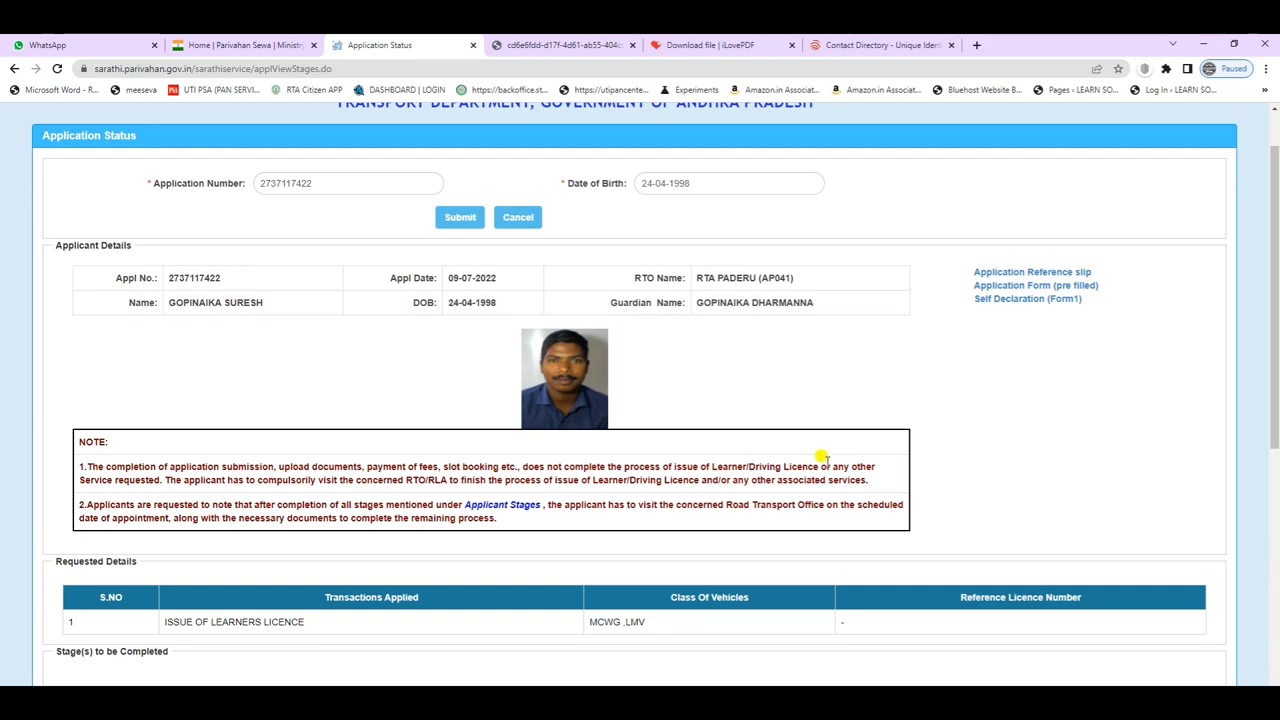
pyautogui.scroll(-3, 780, 340)
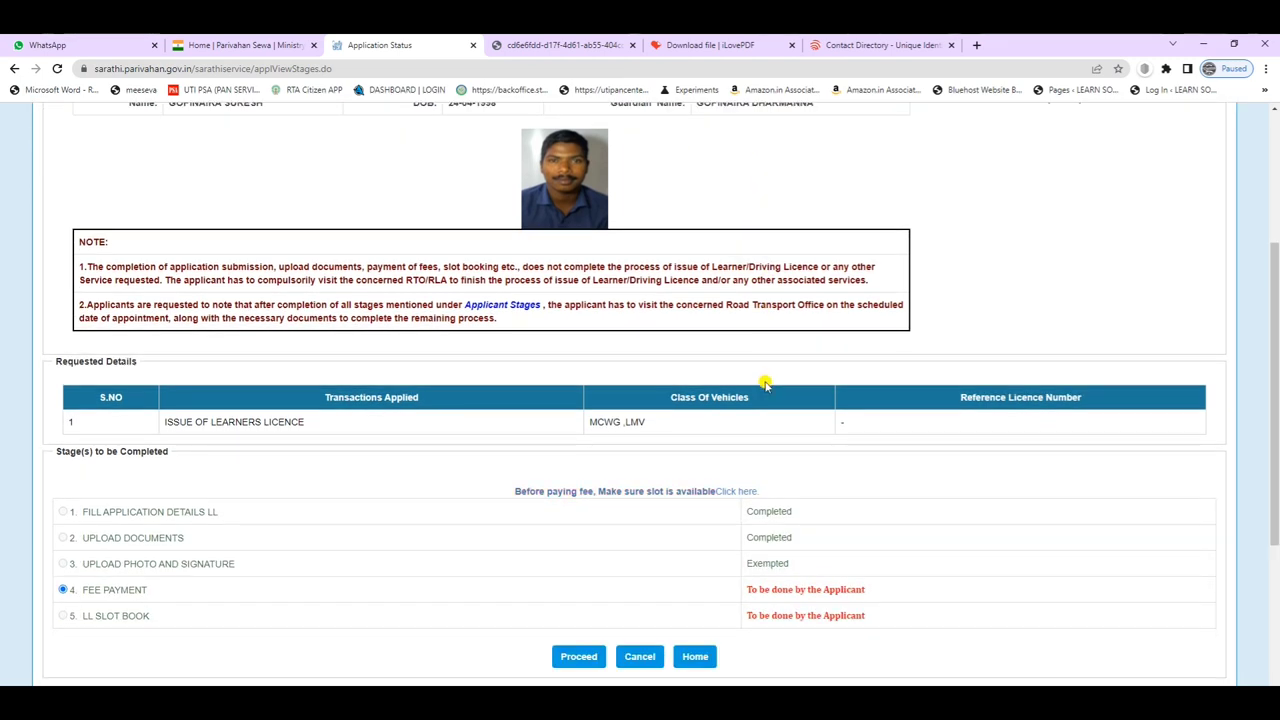
pyautogui.scroll(-3, 770, 385)
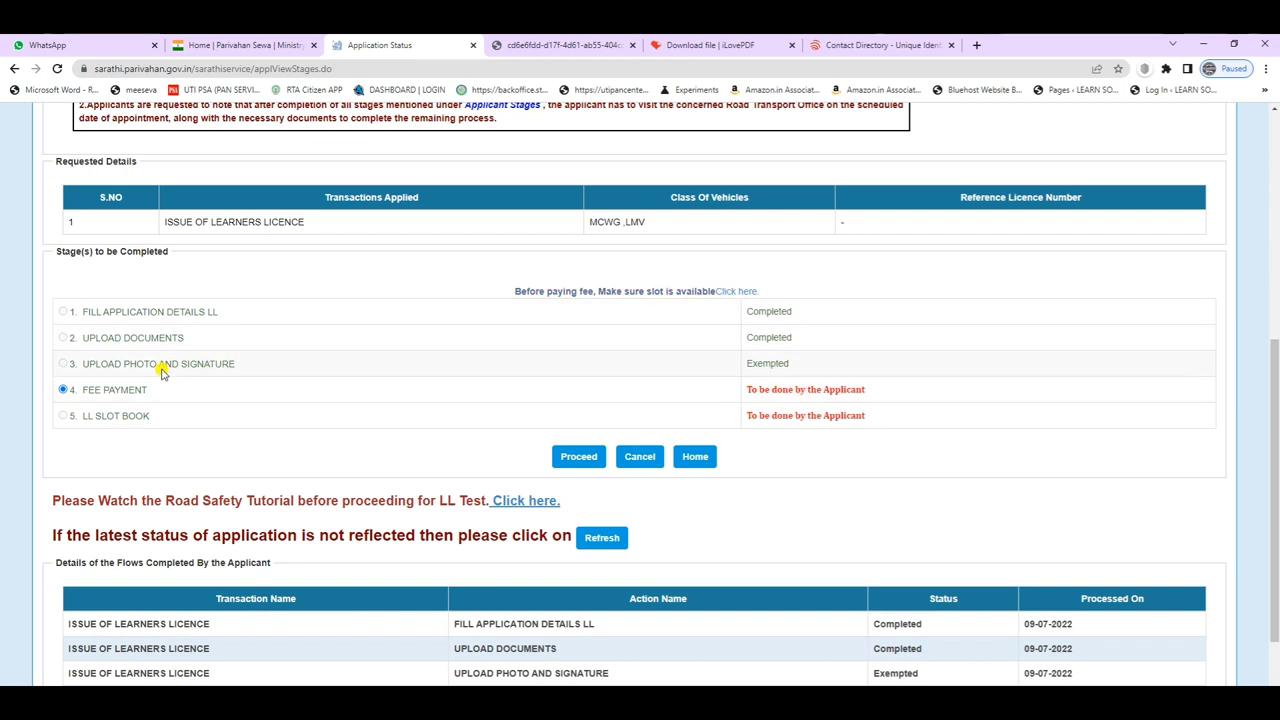
pyautogui.moveTo(220, 338); pyautogui.dragTo(123, 338)
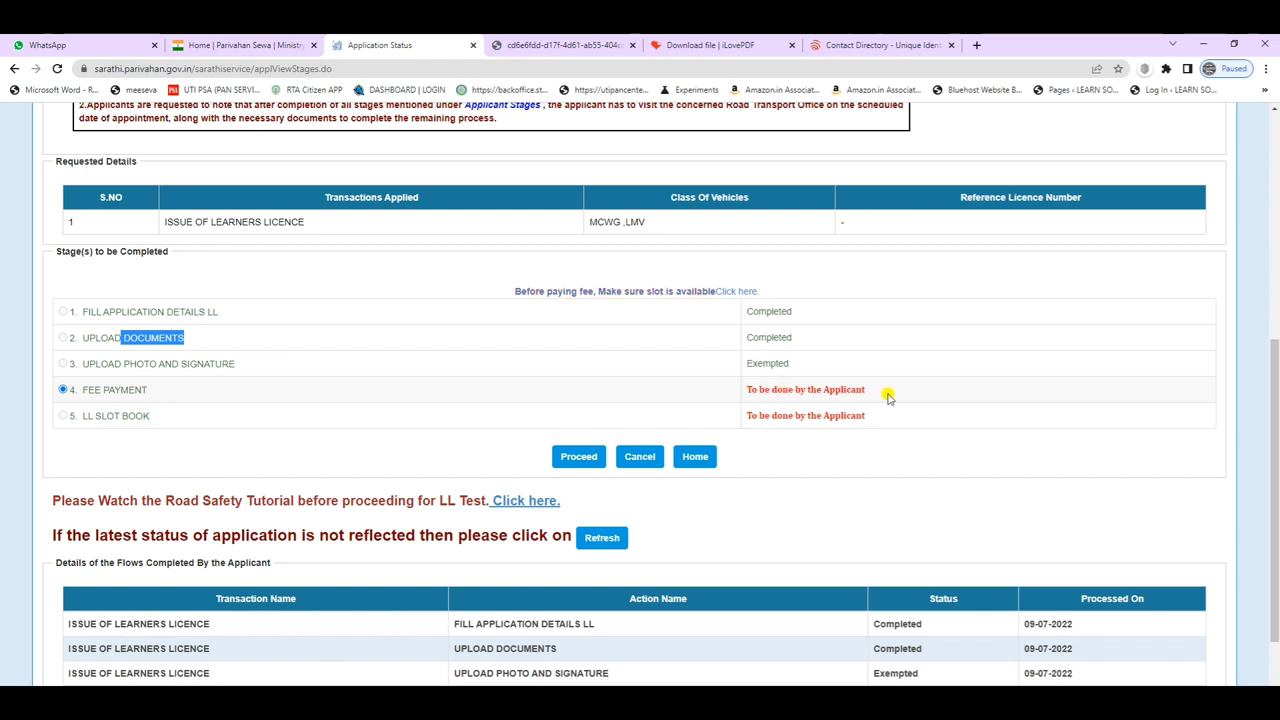
pyautogui.click(575, 460)
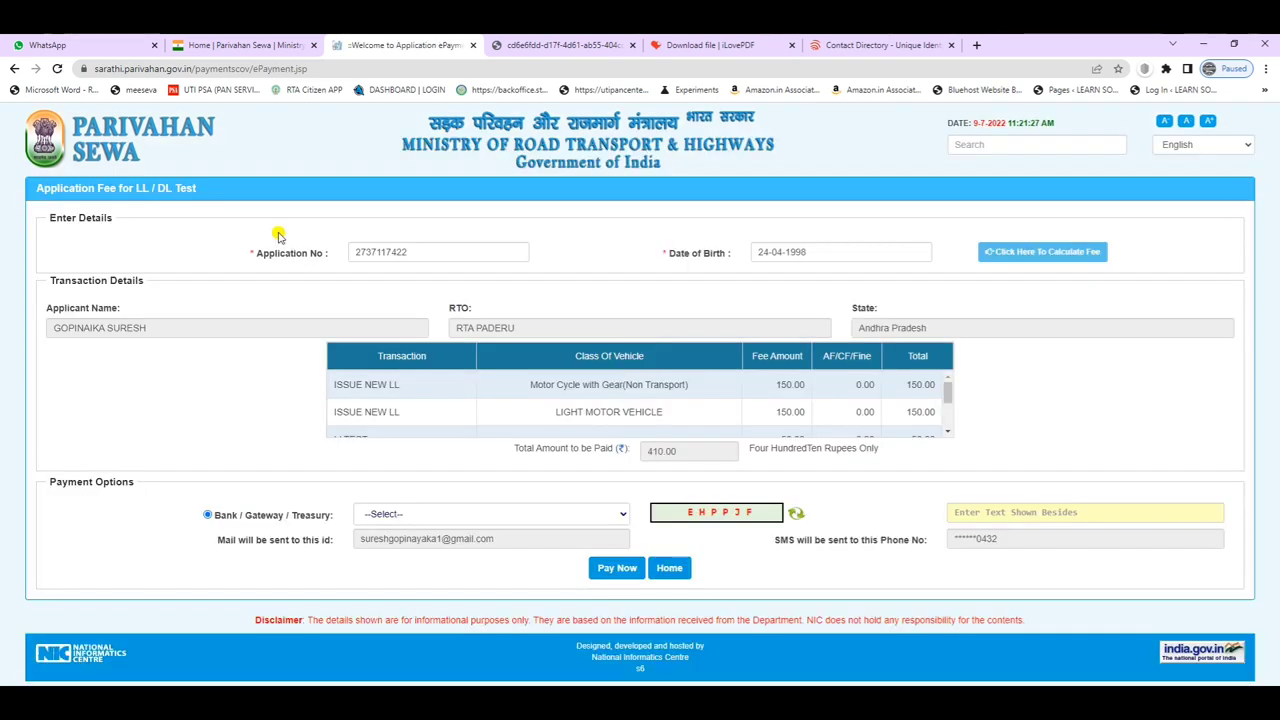
# - Review the fee table and confirm the grand total of 410 rupees
pyautogui.scroll(-1, 674, 395)
pyautogui.scroll(1, 455, 430)
pyautogui.scroll(-2, 770, 415)
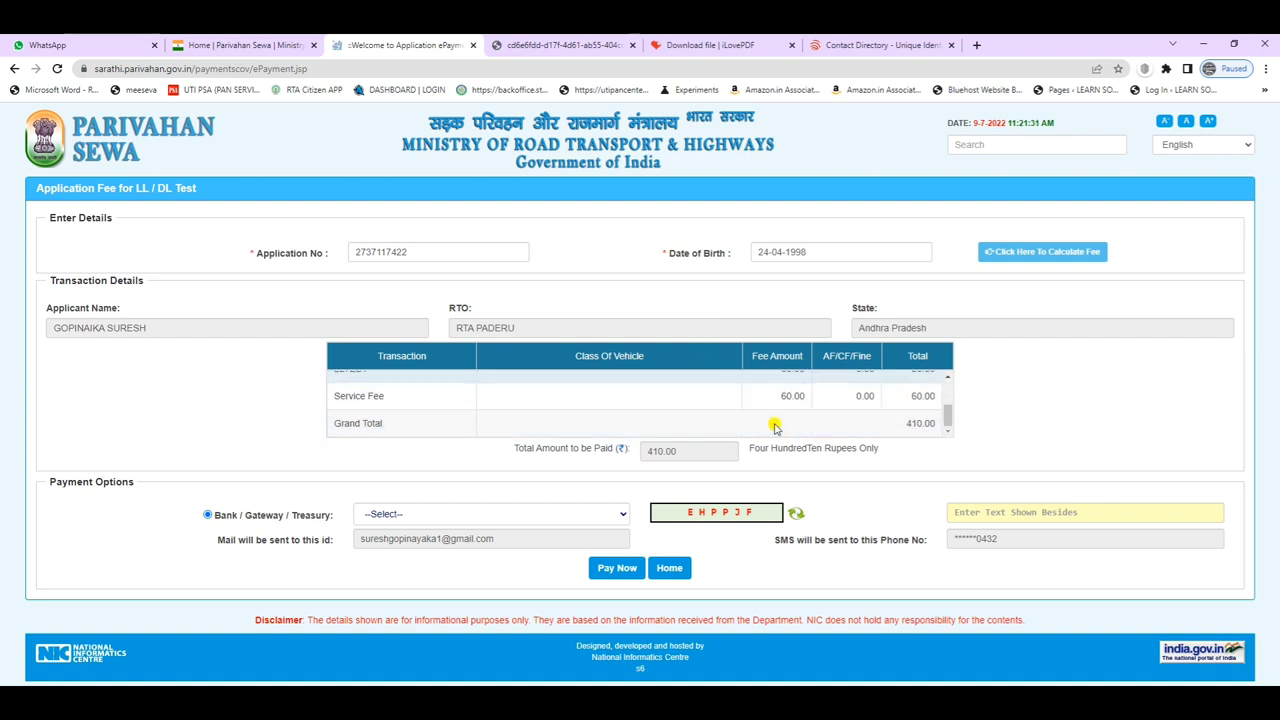
pyautogui.scroll(2, 778, 425)
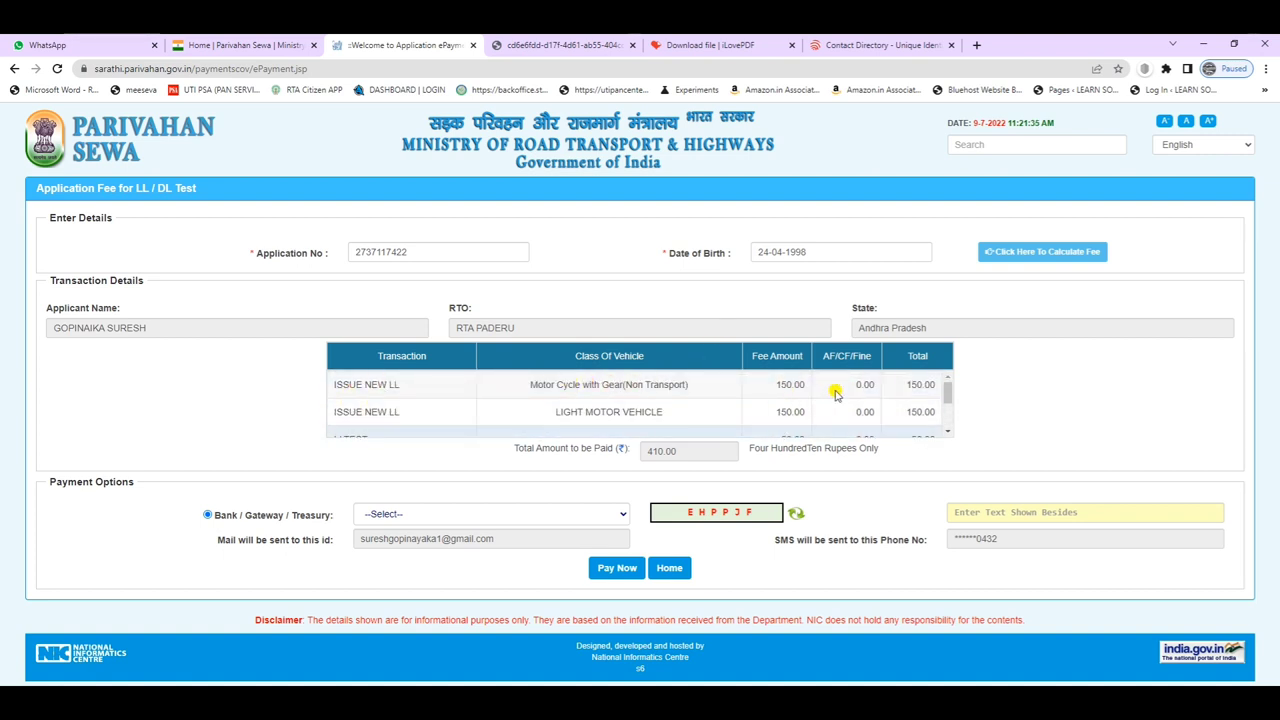
pyautogui.scroll(-2, 835, 393)
pyautogui.scroll(2, 666, 406)
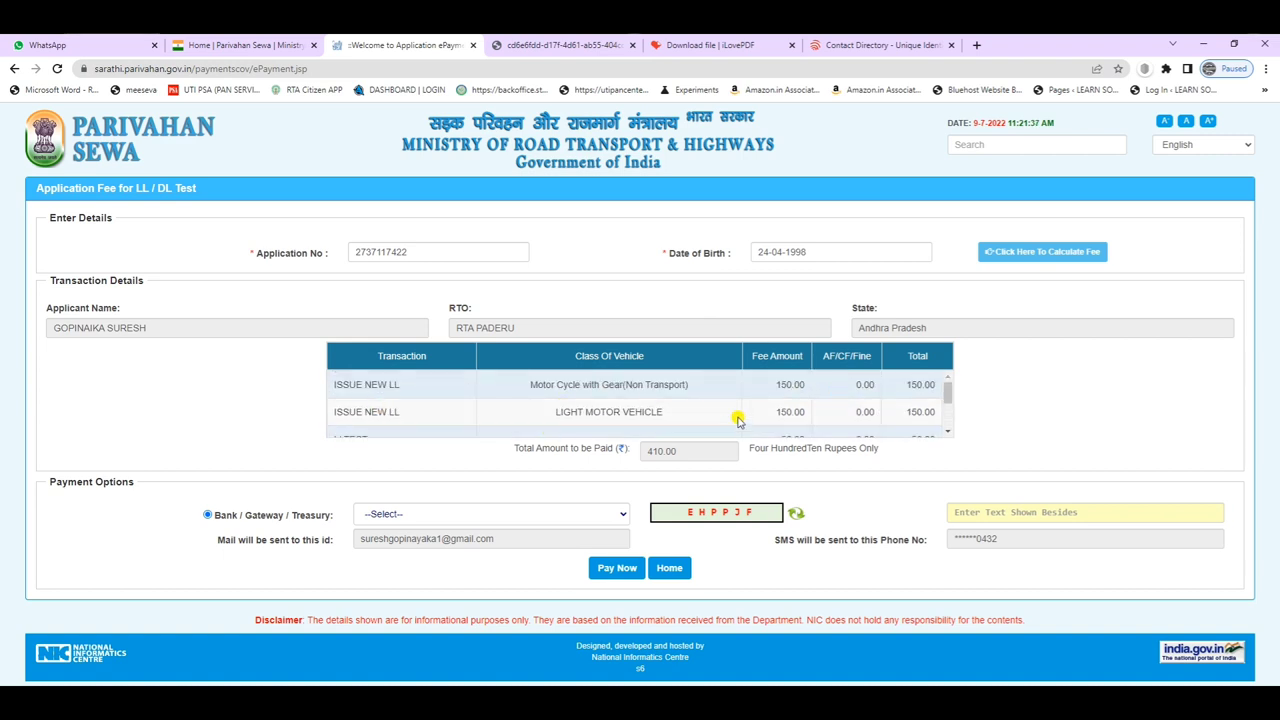
pyautogui.scroll(-2, 820, 418)
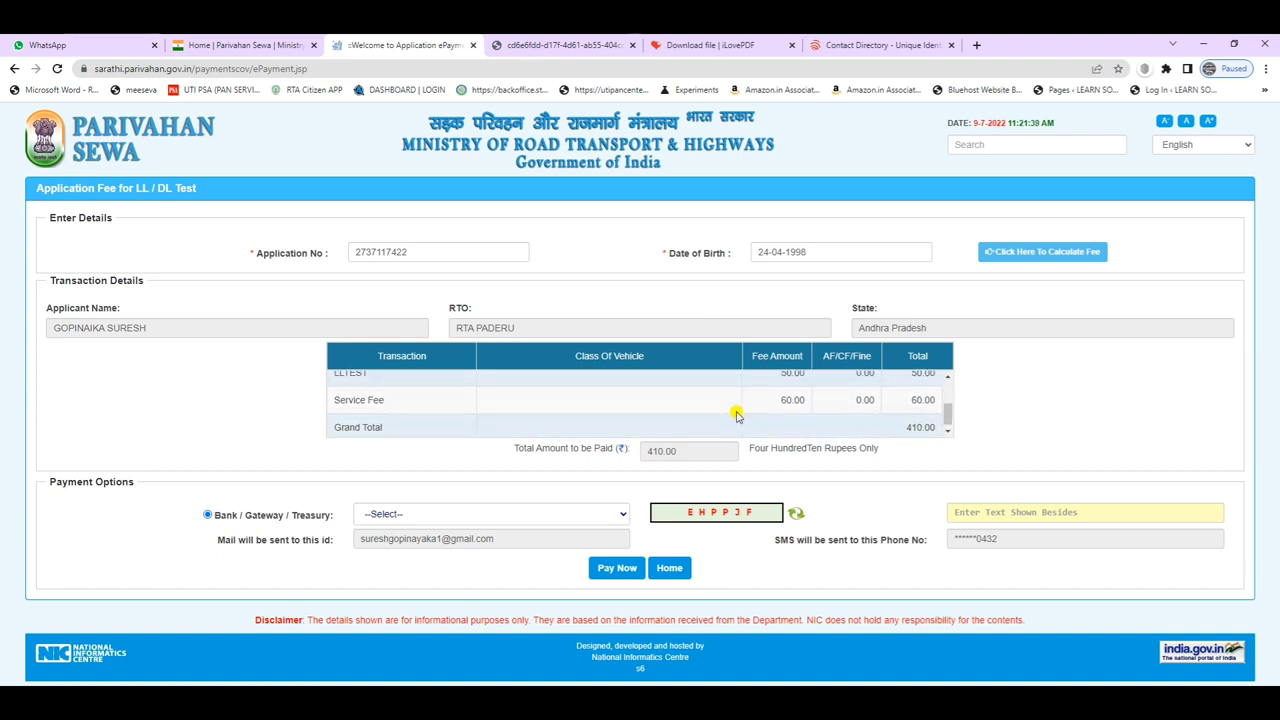
pyautogui.scroll(-1, 778, 418)
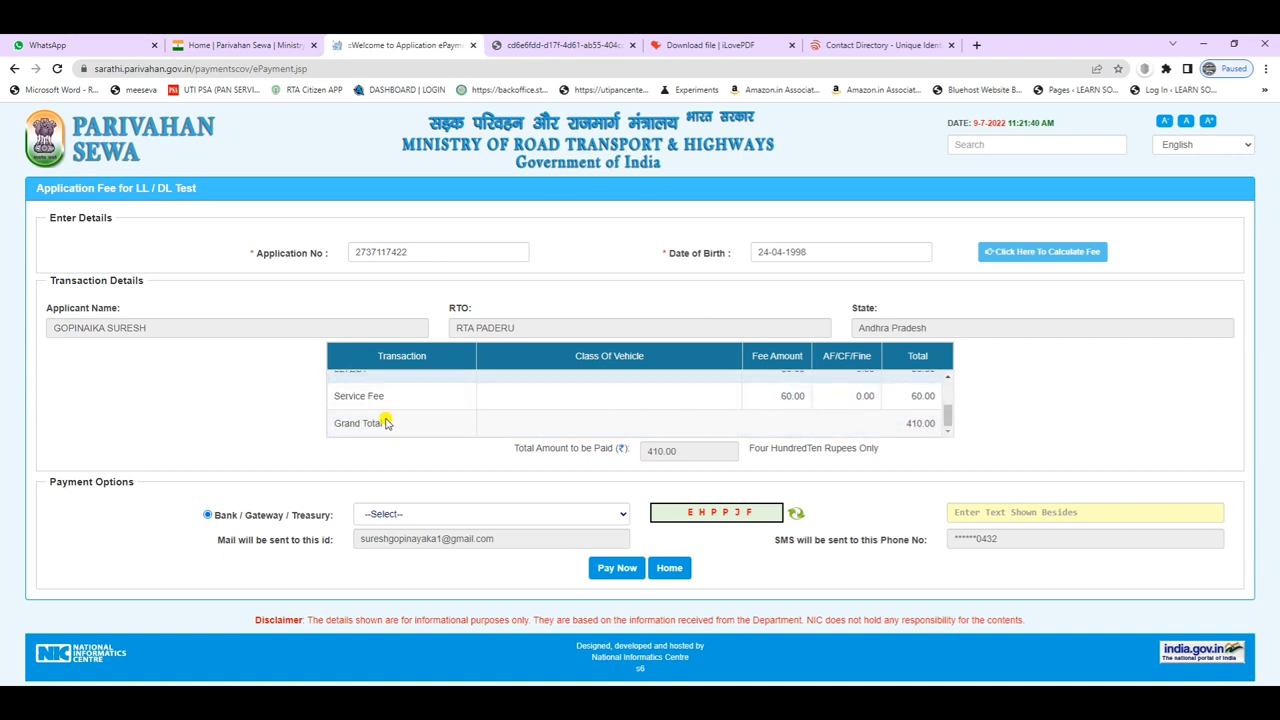
pyautogui.click(921, 431)
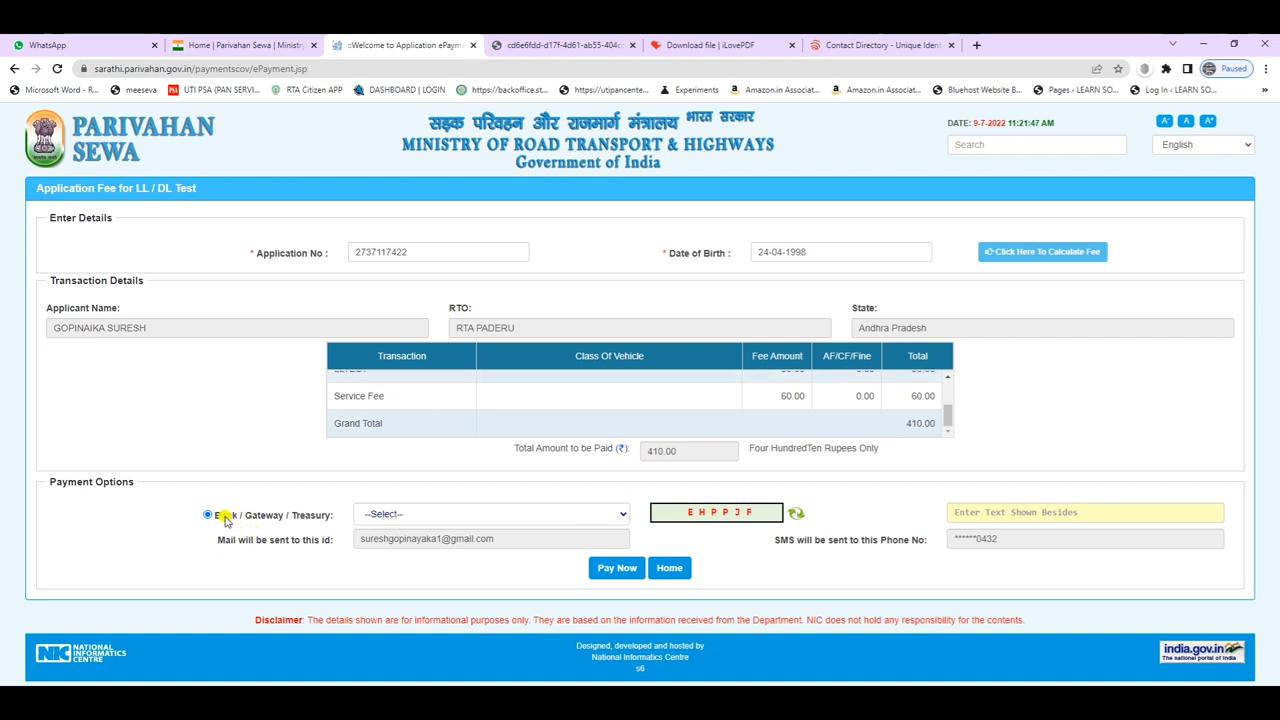
# - Choose CFMS AP STATE as the Bank / Gateway / Treasury and enter the captcha text
pyautogui.click(405, 517)
pyautogui.click(398, 541)
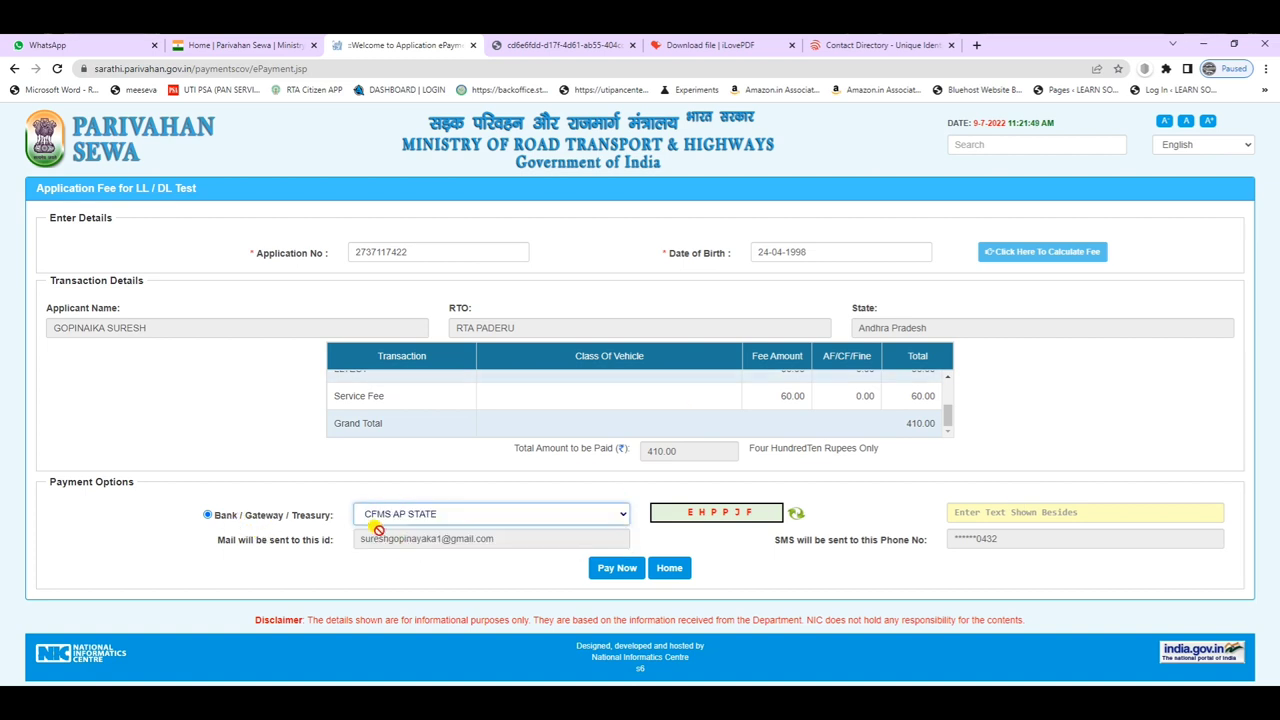
pyautogui.click(983, 511)
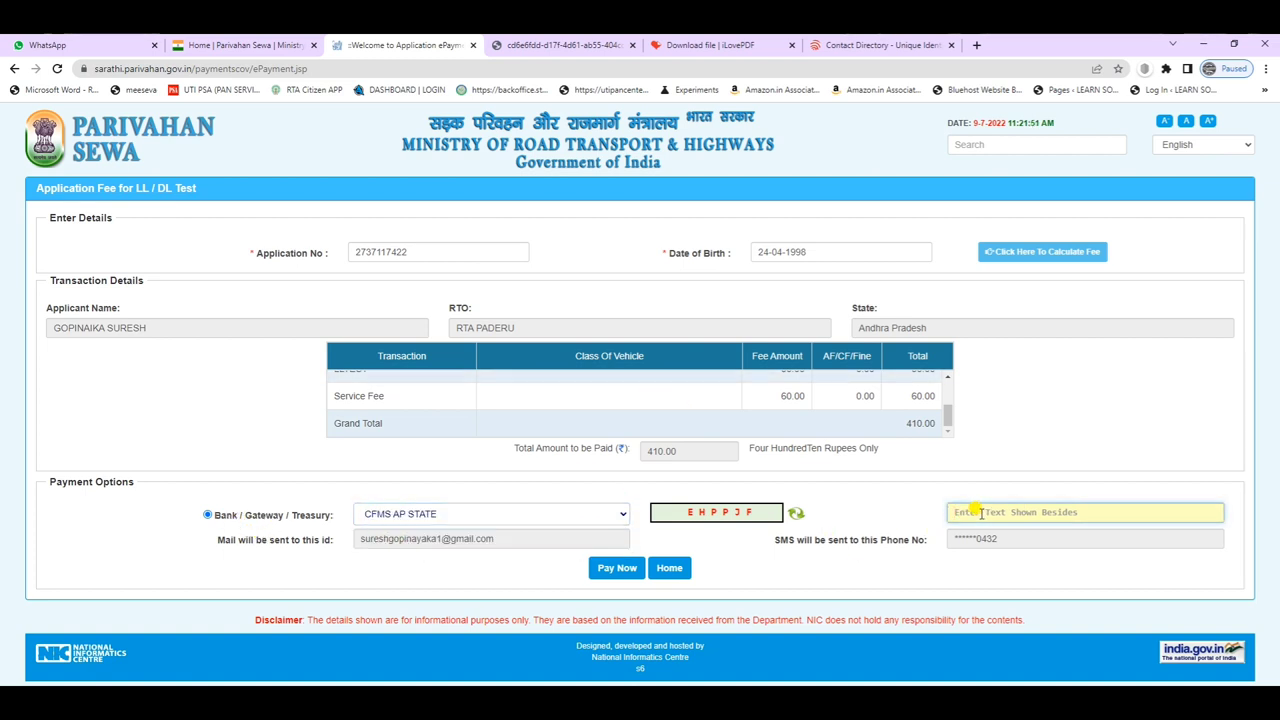
pyautogui.write('EHPPJF')
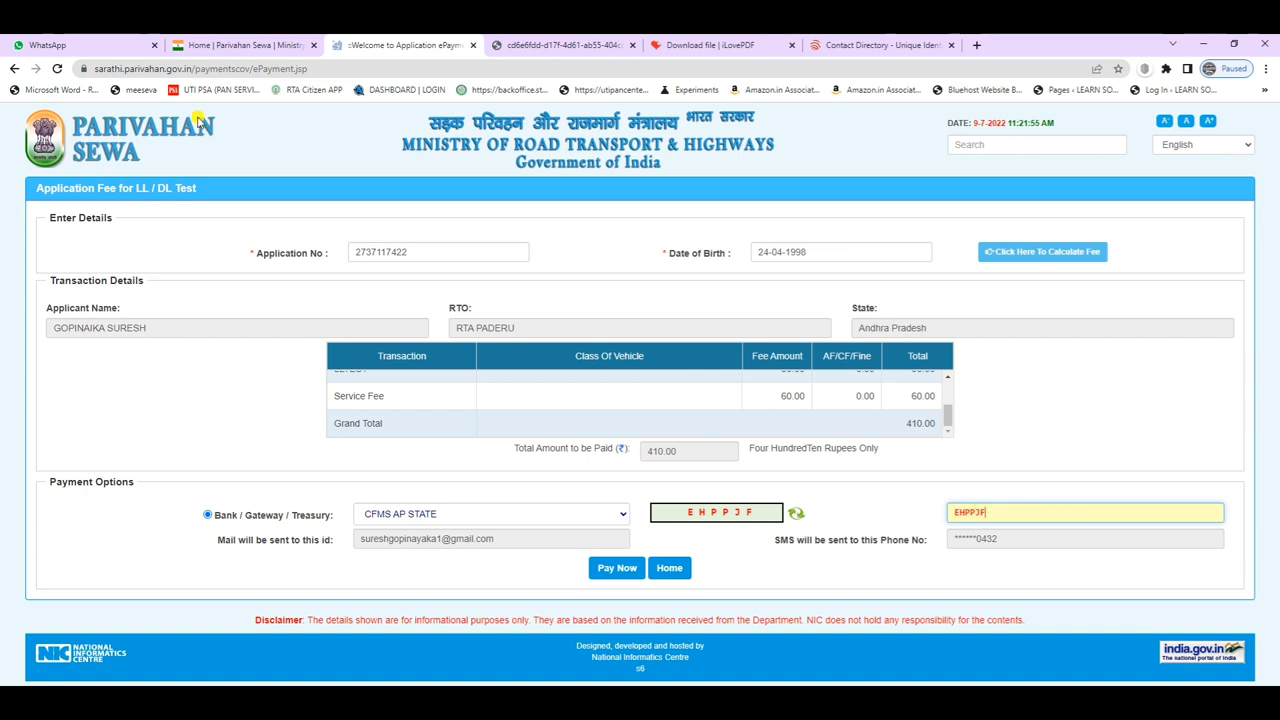
pyautogui.press('Tab')
pyautogui.press('Tab')
pyautogui.press('Tab')
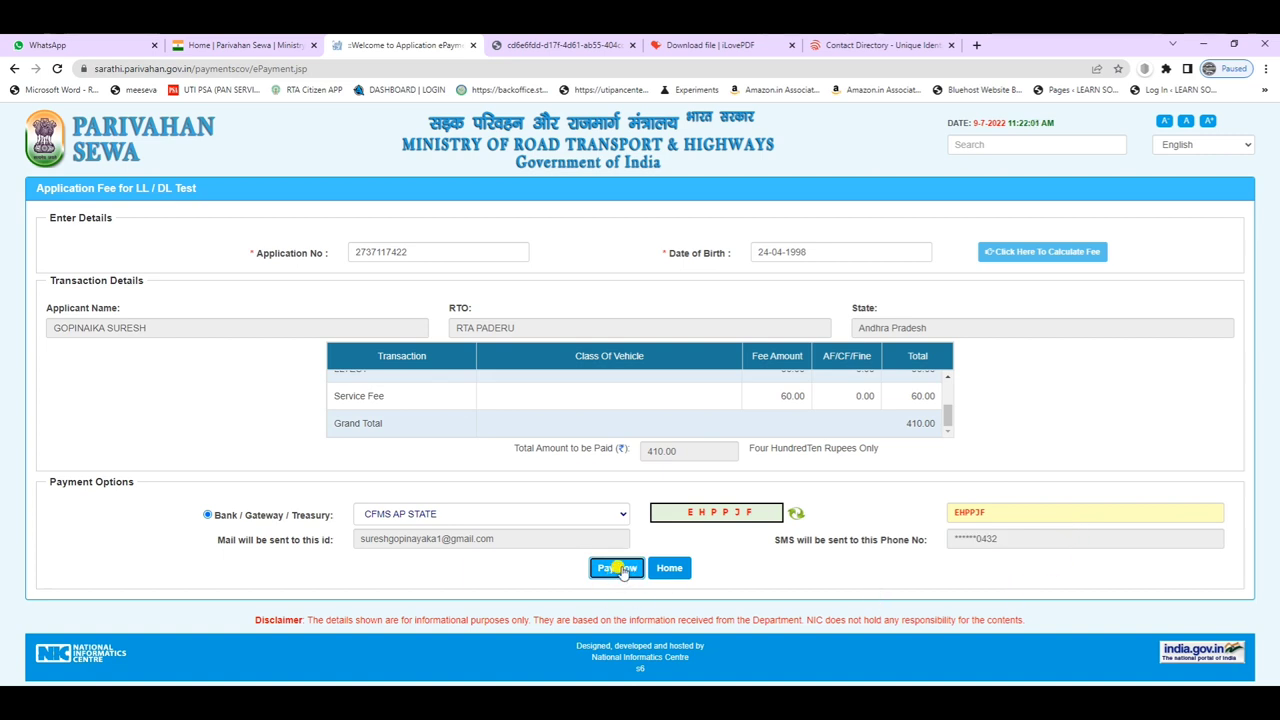
# - Submit the 410-rupee fee, accept the no-refund terms and continue to the CFMS AP gateway
pyautogui.click(617, 568)
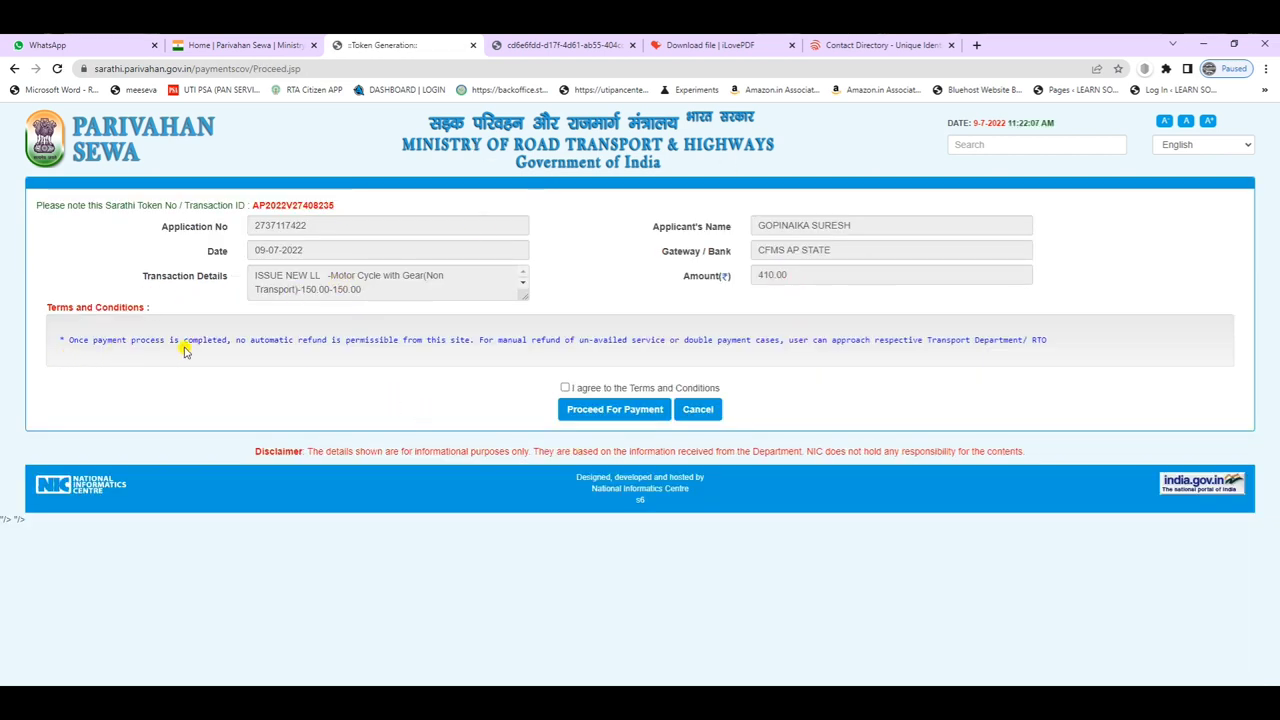
pyautogui.moveTo(268, 340); pyautogui.dragTo(590, 348)
pyautogui.click(608, 358)
pyautogui.click(566, 388)
pyautogui.click(606, 414)
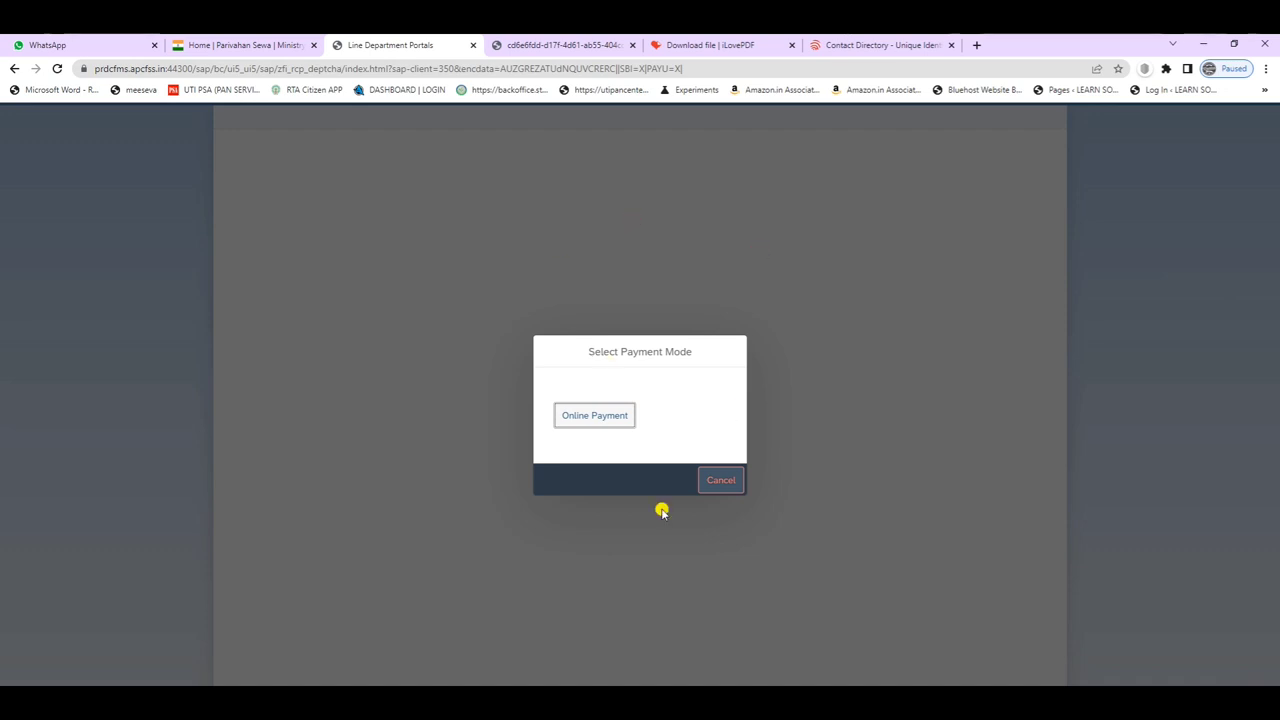
# - Select Online Payment as the mode and PAYU as the gateway
pyautogui.click(598, 417)
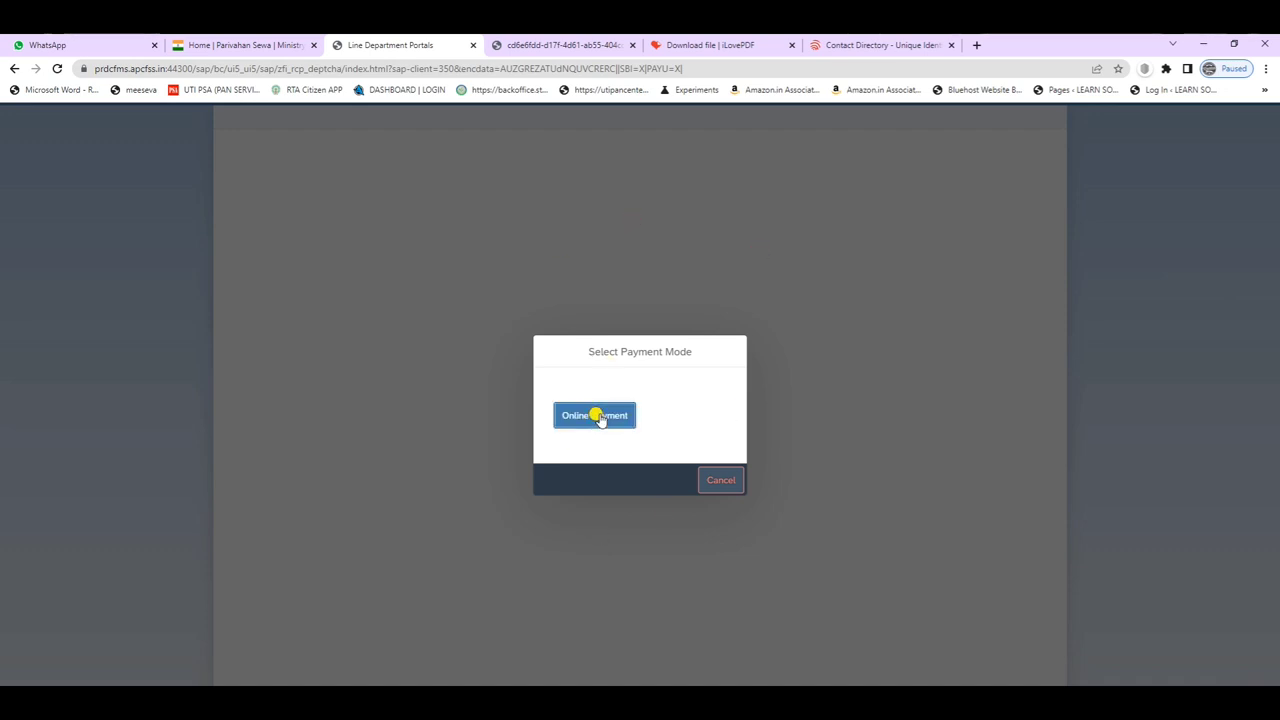
pyautogui.click(258, 514)
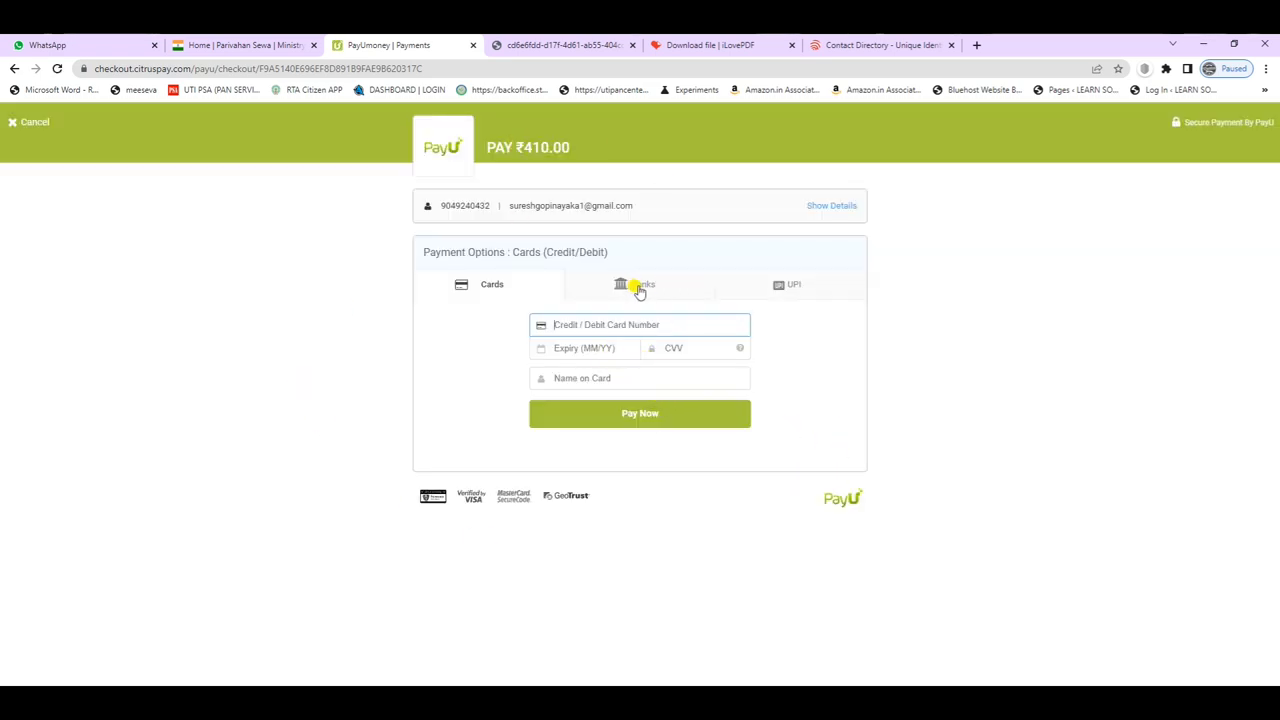
# - Pay the ₹410.00 fee over UPI using the saved UPI address
pyautogui.click(789, 287)
pyautogui.click(583, 324)
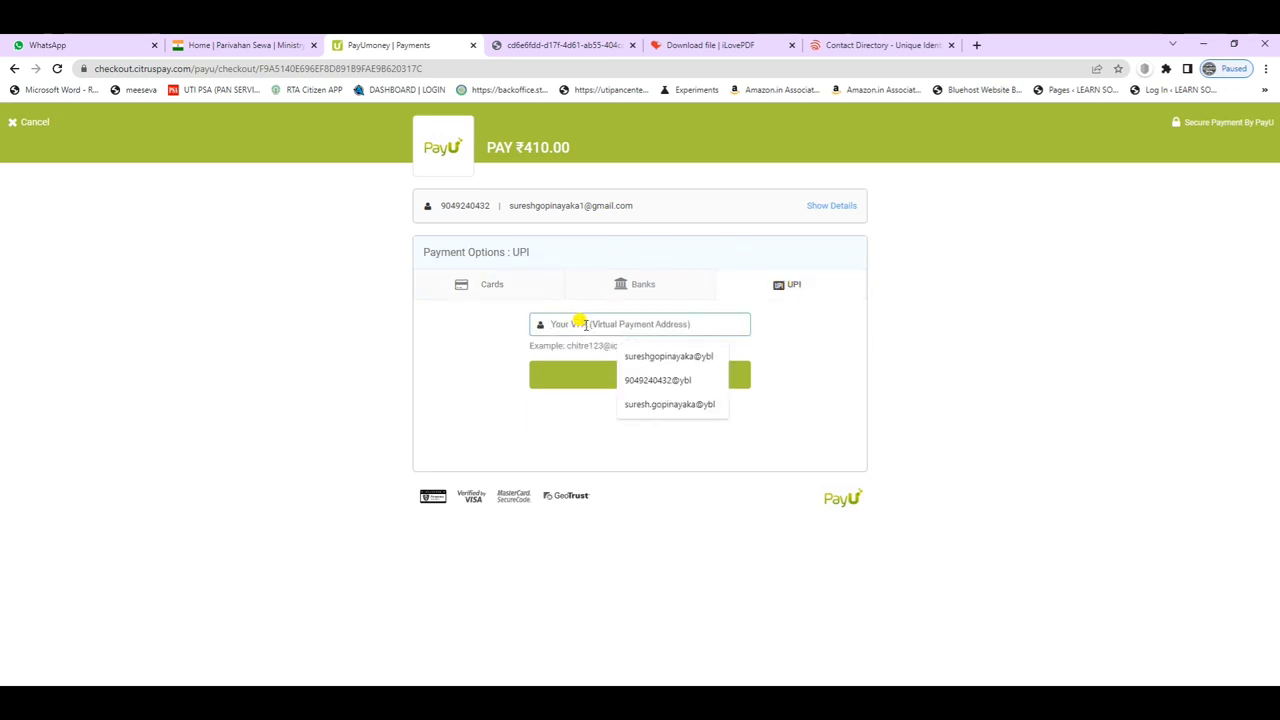
pyautogui.click(655, 380)
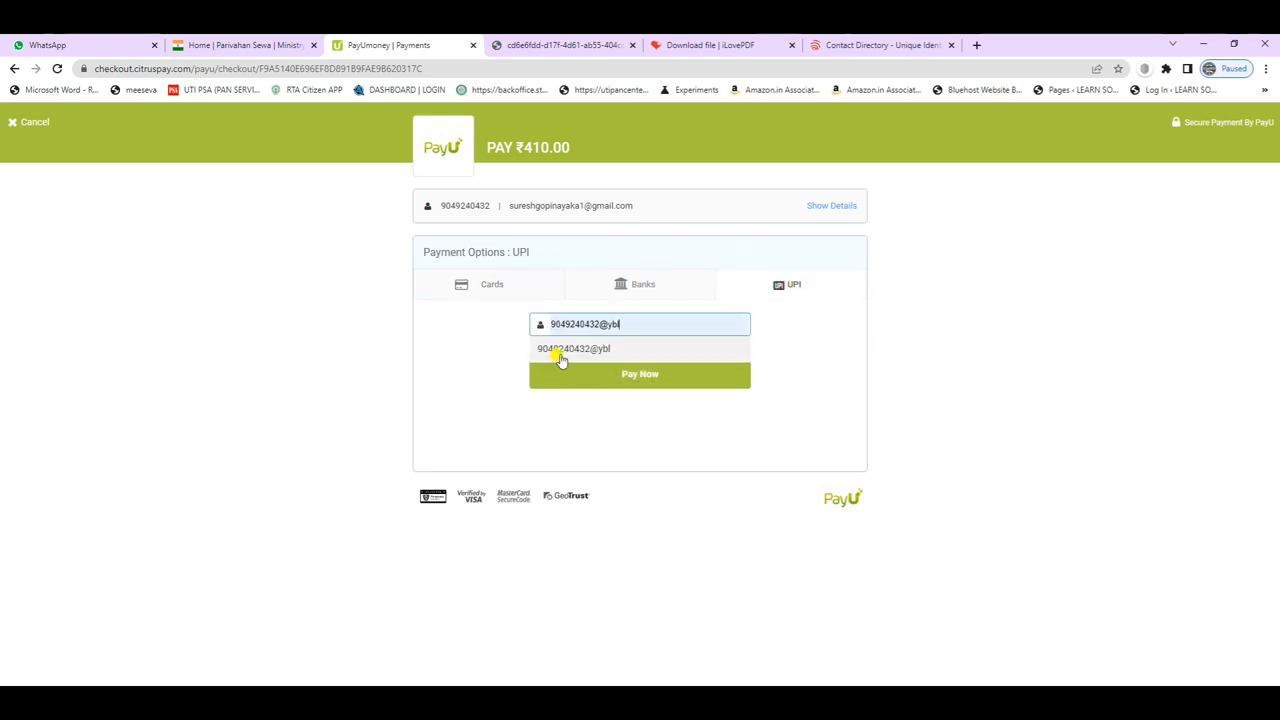
pyautogui.click(620, 380)
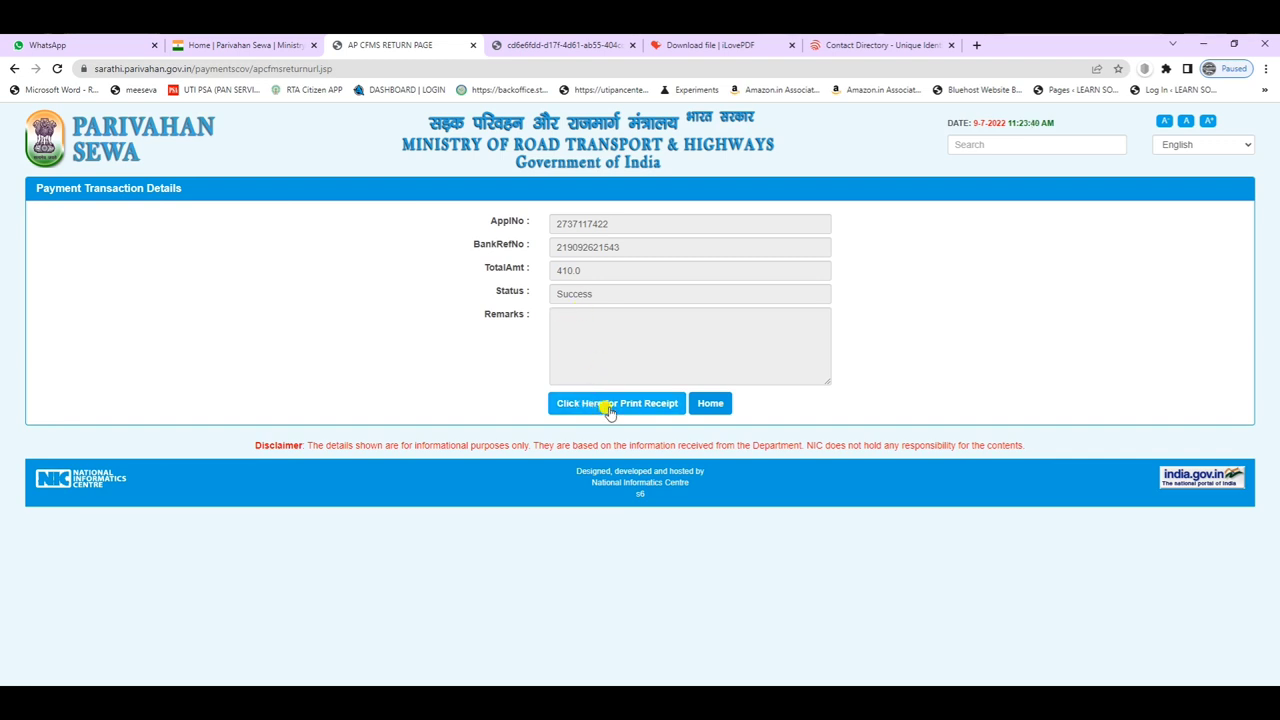
# - Open the fee e-receipt and save it as a PDF through the print dialog
pyautogui.click(661, 408)
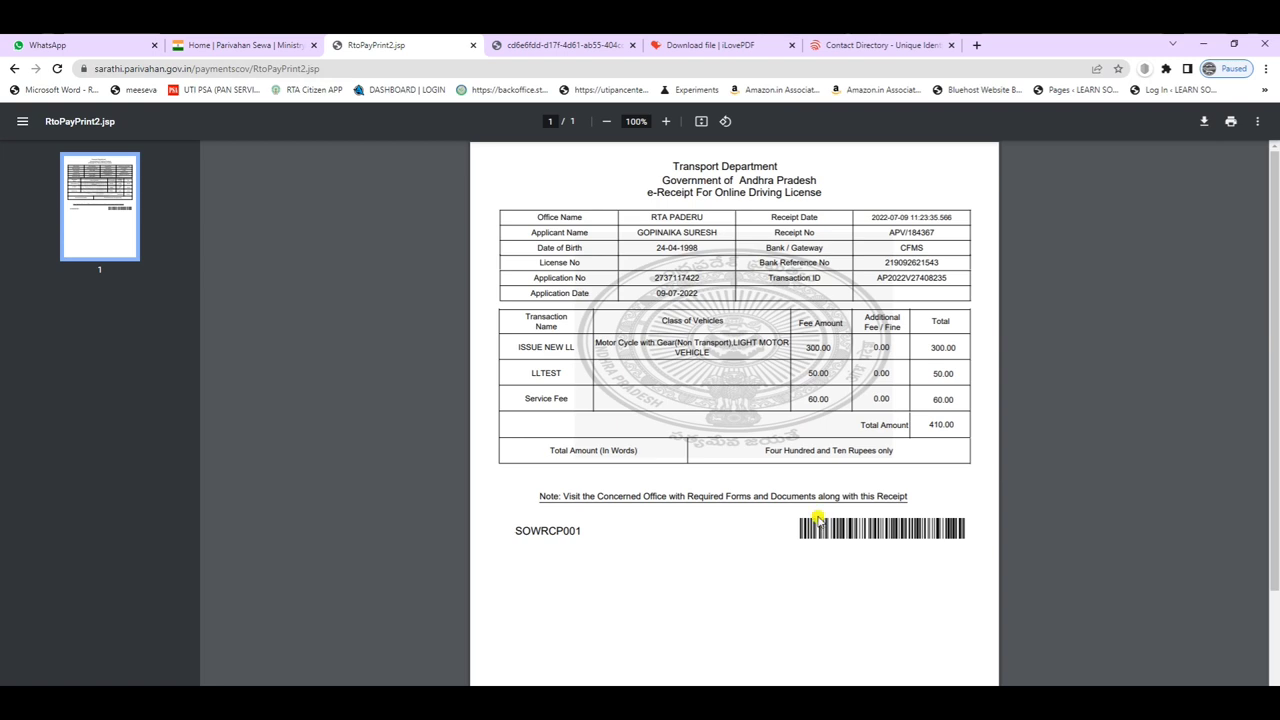
pyautogui.moveTo(557, 490); pyautogui.dragTo(891, 491)
pyautogui.click(946, 503)
pyautogui.click(1229, 121)
pyautogui.click(995, 137)
pyautogui.click(978, 176)
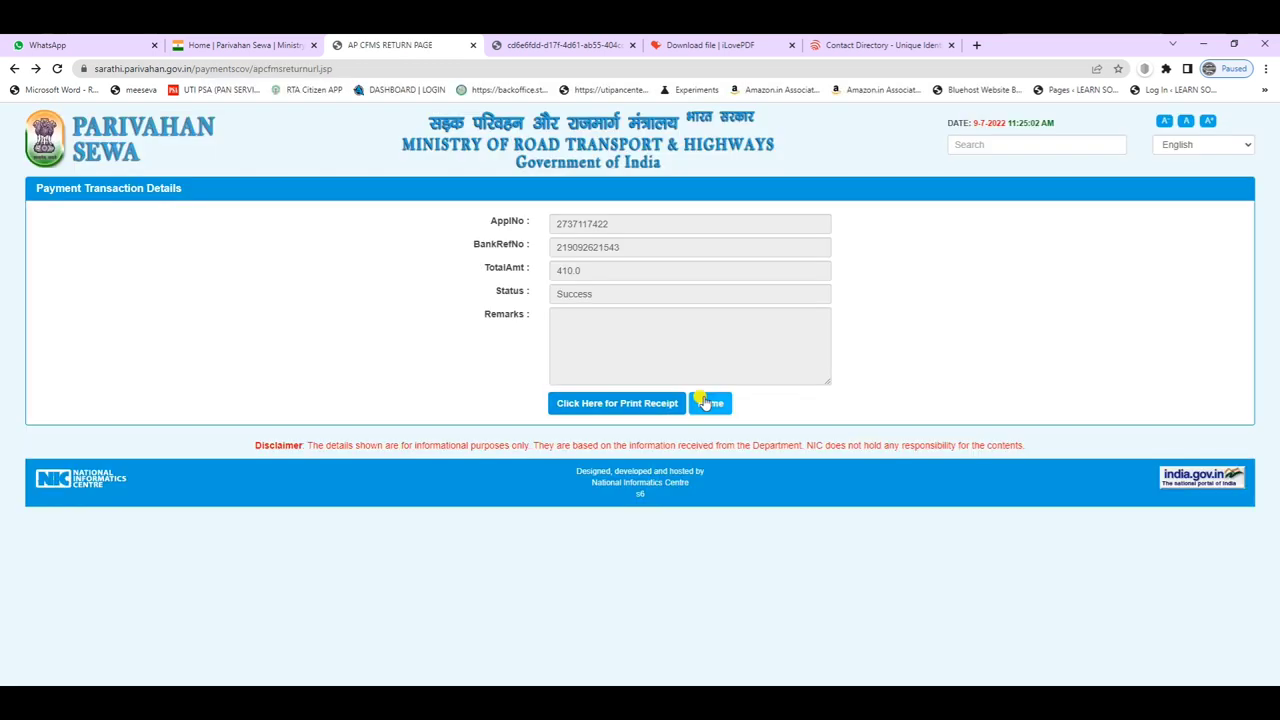
# - From the Sarathi home page, look up the pending application by application number, date of birth and captcha
pyautogui.click(709, 403)
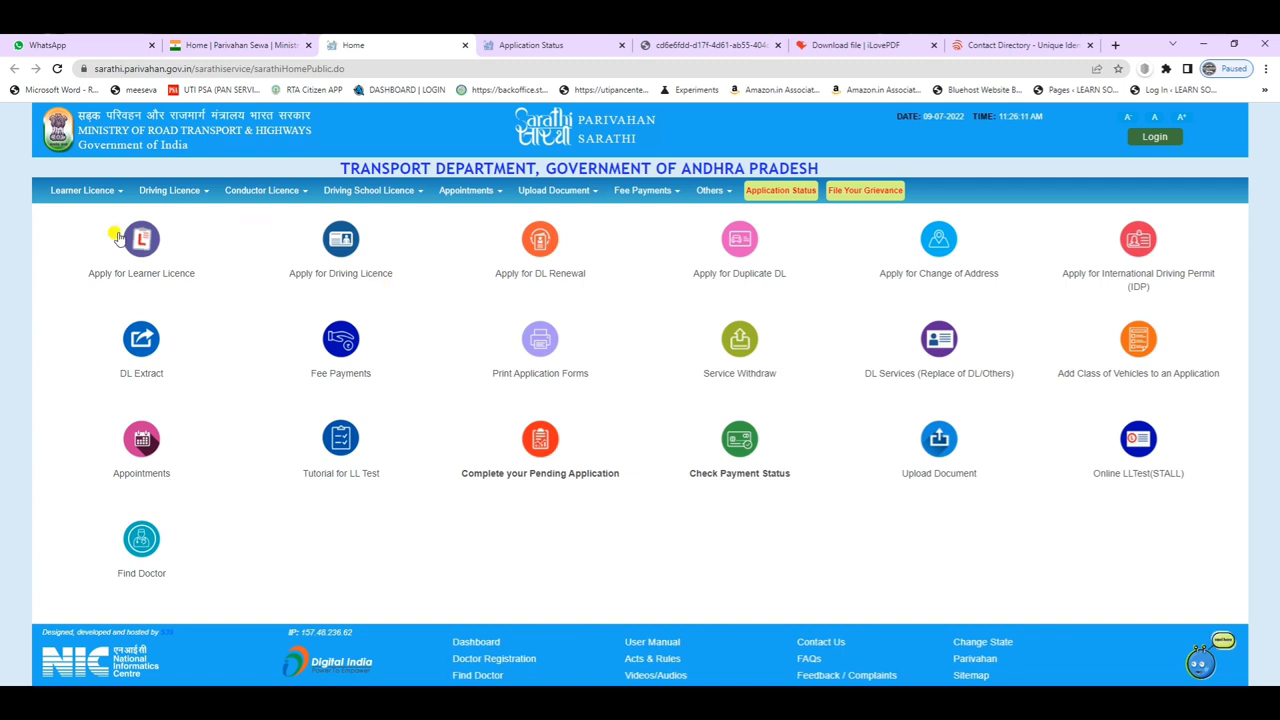
pyautogui.click(170, 190)
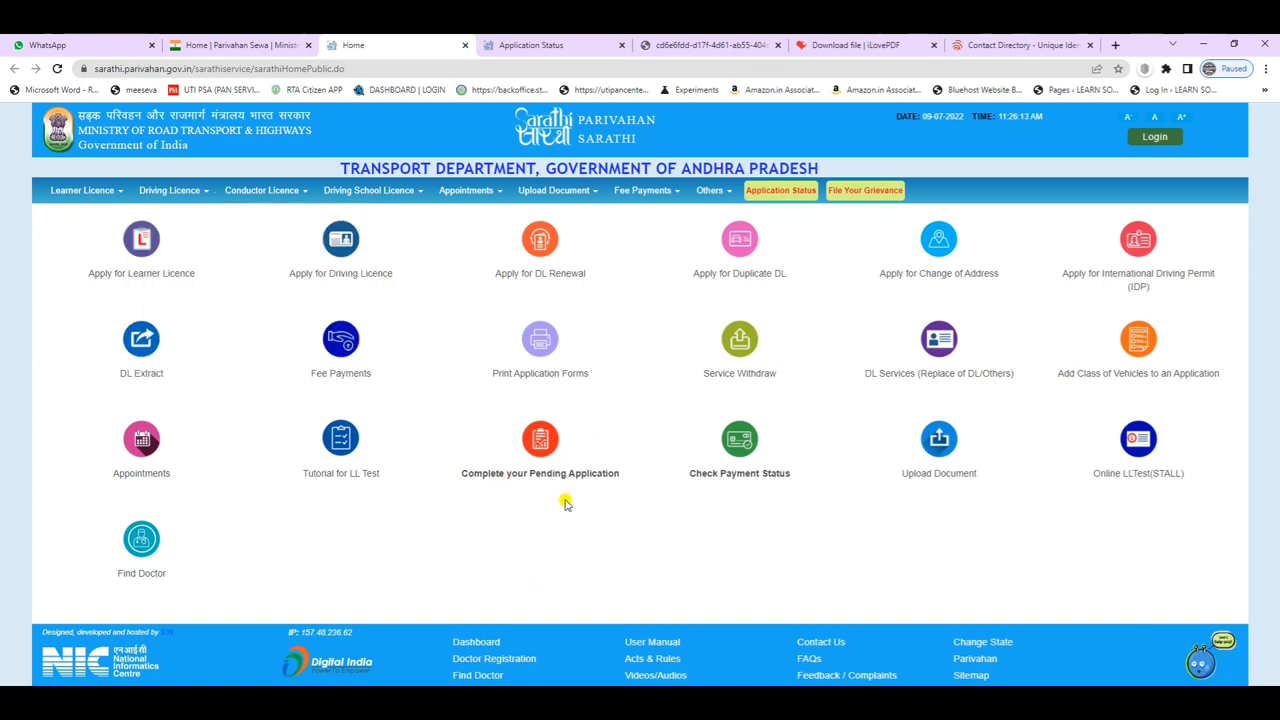
pyautogui.click(538, 440)
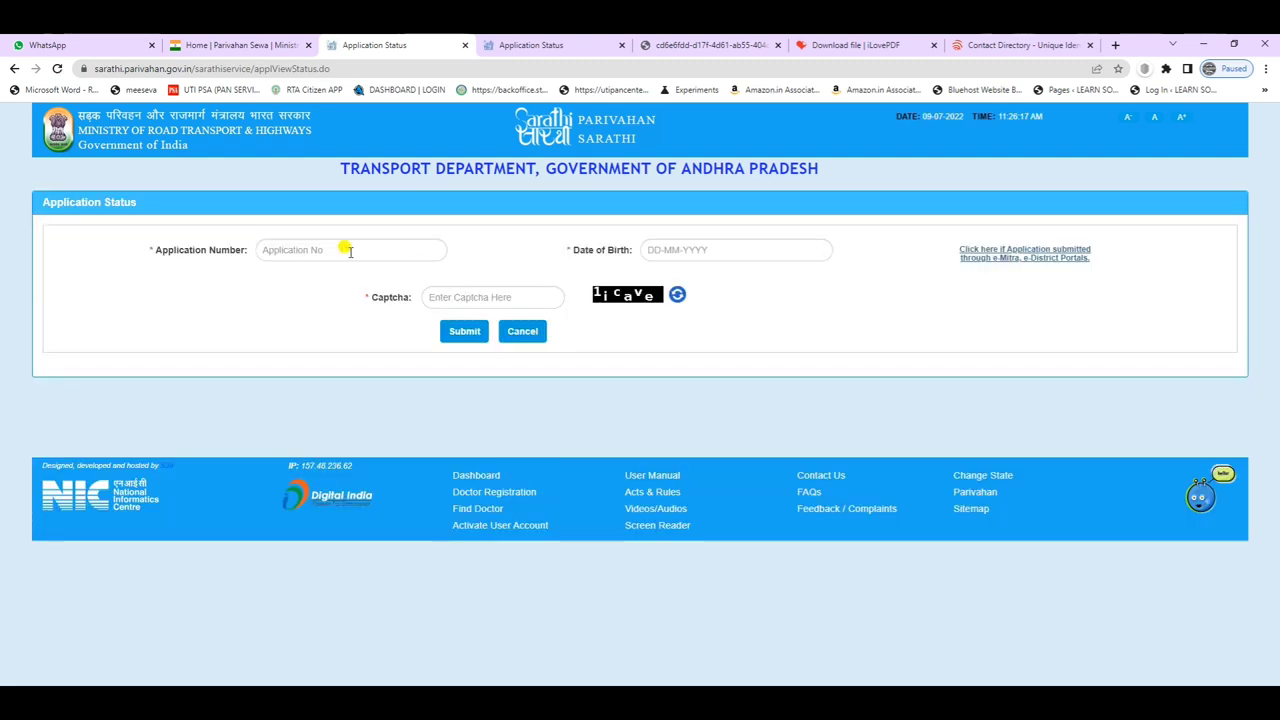
pyautogui.click(346, 249)
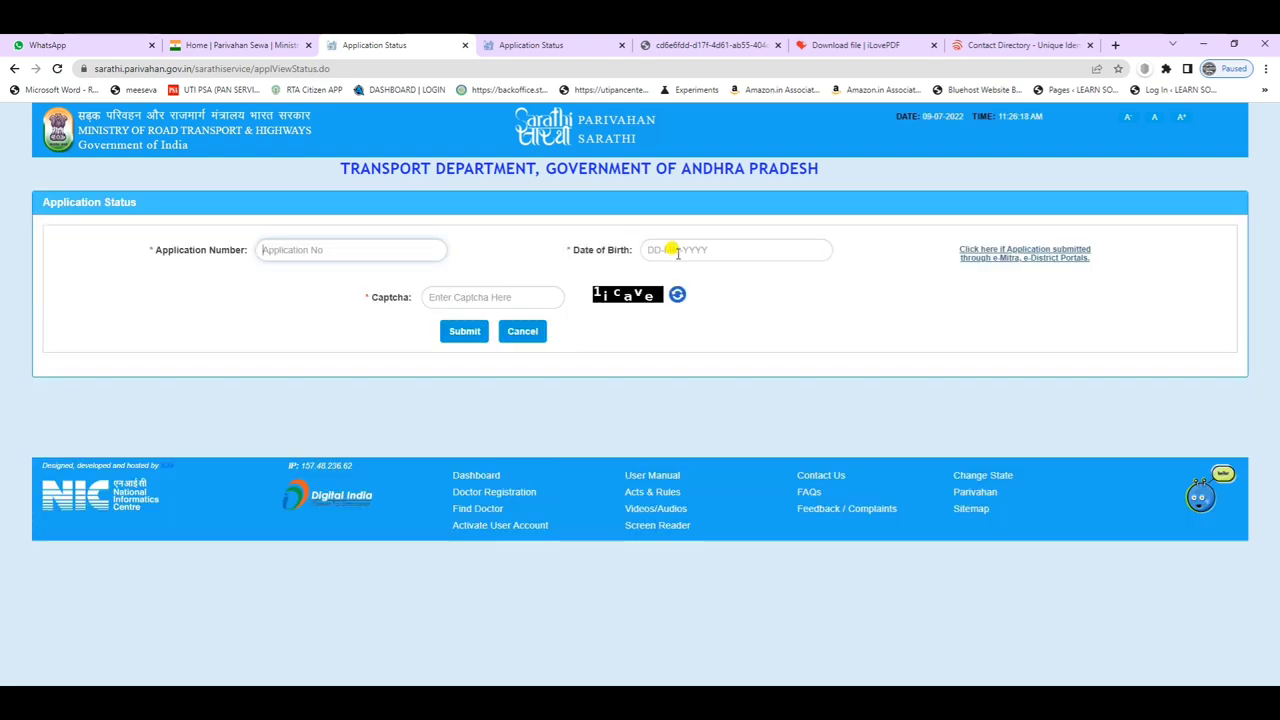
pyautogui.click(676, 252)
pyautogui.click(508, 296)
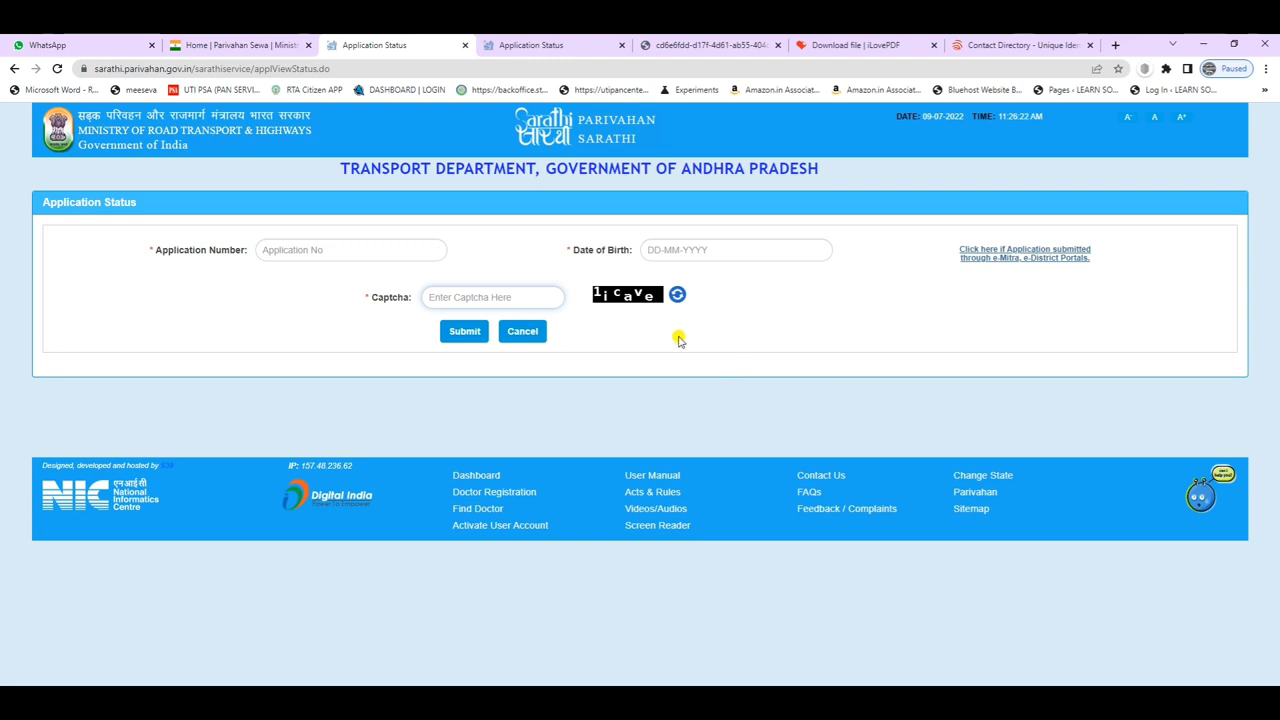
pyautogui.click(545, 45)
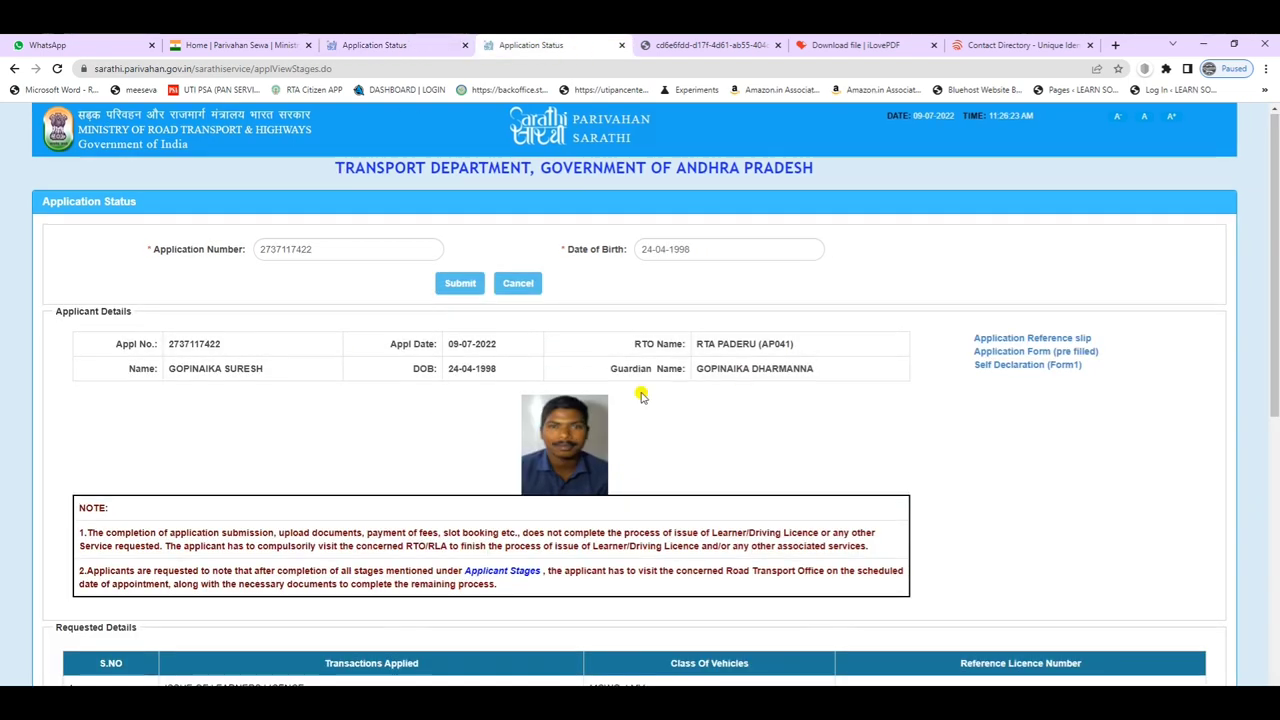
# - Select the pending LL SLOT BOOK stage and proceed to LL Test Appointments
pyautogui.scroll(-5, 641, 396)
pyautogui.moveTo(97, 350); pyautogui.dragTo(166, 354)
pyautogui.click(194, 349)
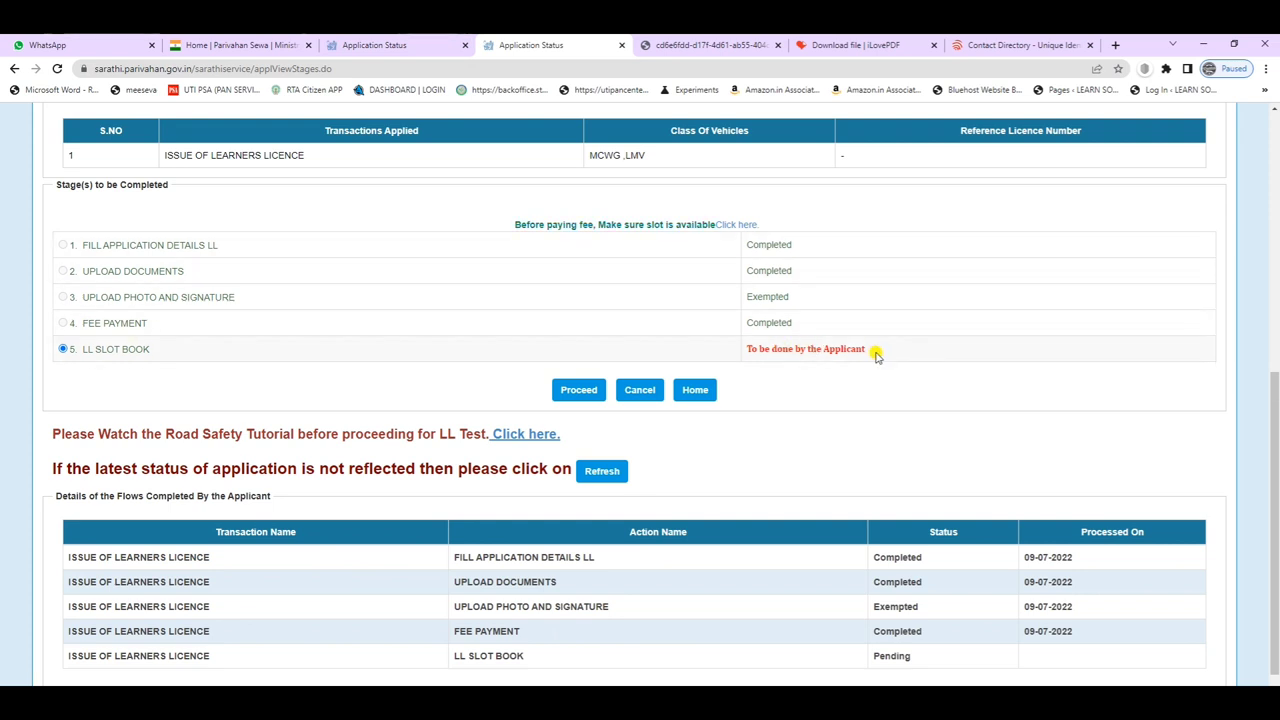
pyautogui.click(568, 391)
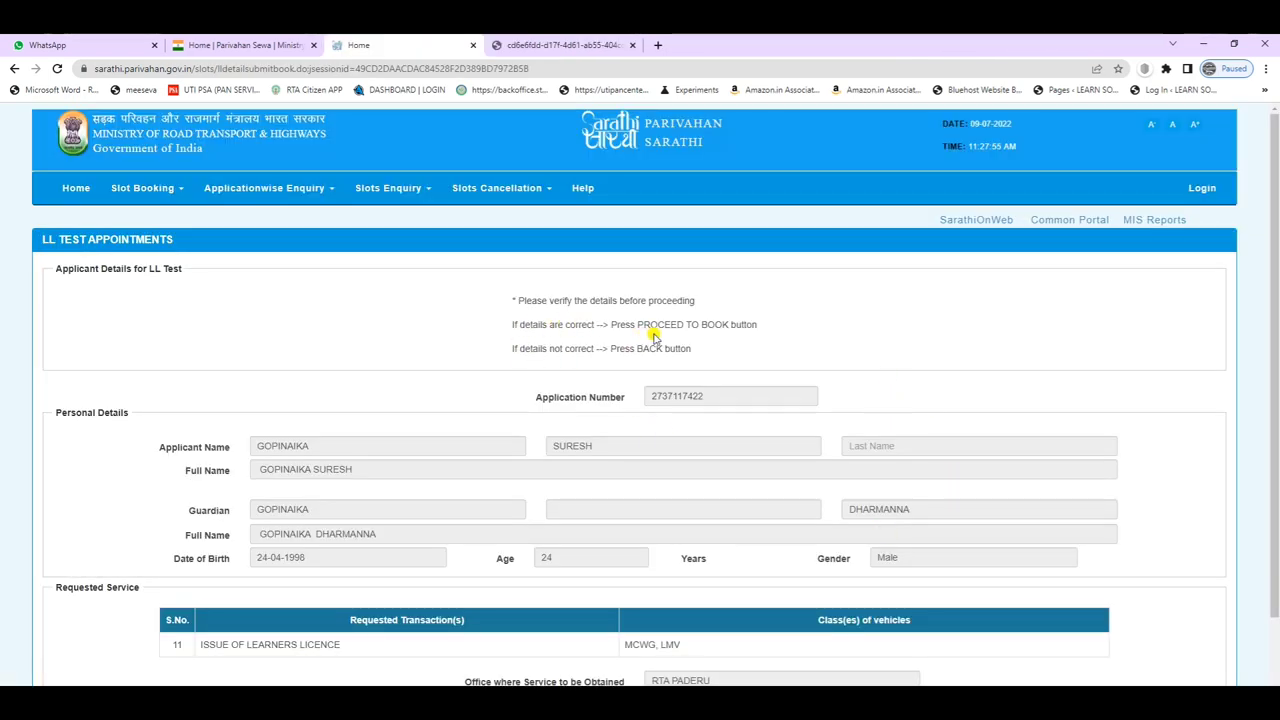
# - Review the applicant details and open the LL test slot calendar for 11-07-2022
pyautogui.moveTo(538, 350); pyautogui.dragTo(680, 345)
pyautogui.click(726, 343)
pyautogui.scroll(-2, 726, 345)
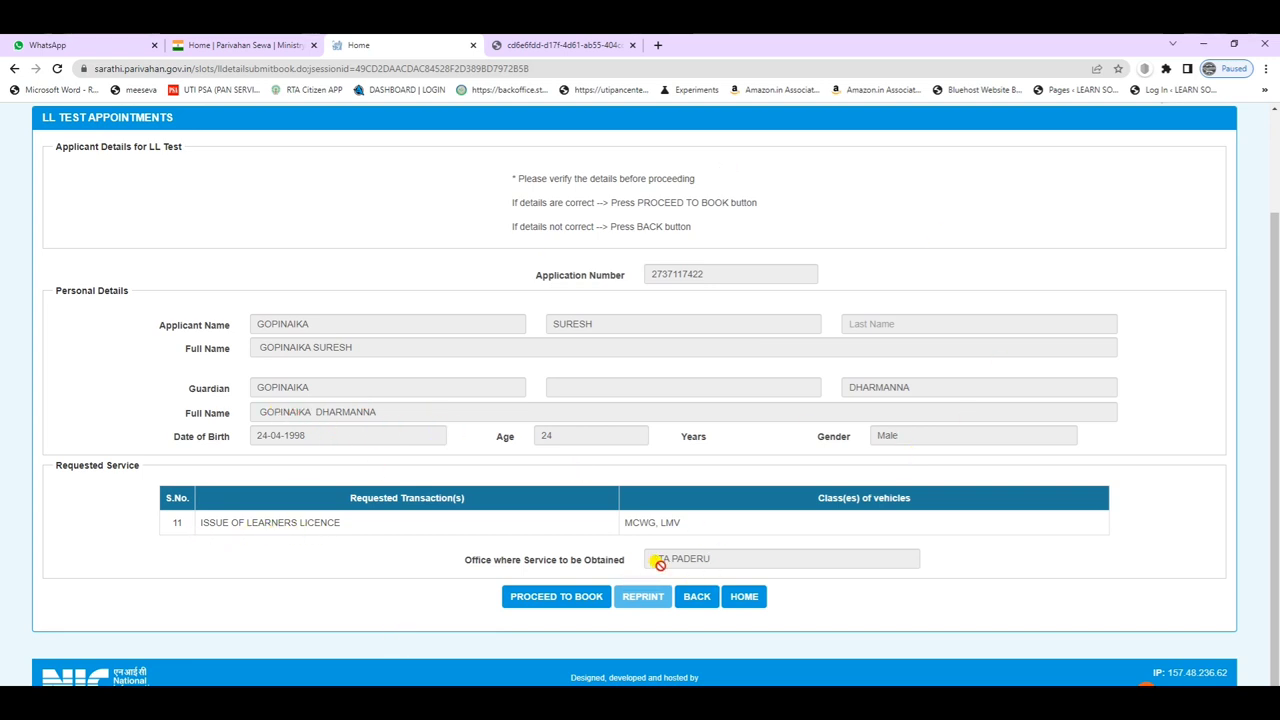
pyautogui.click(559, 598)
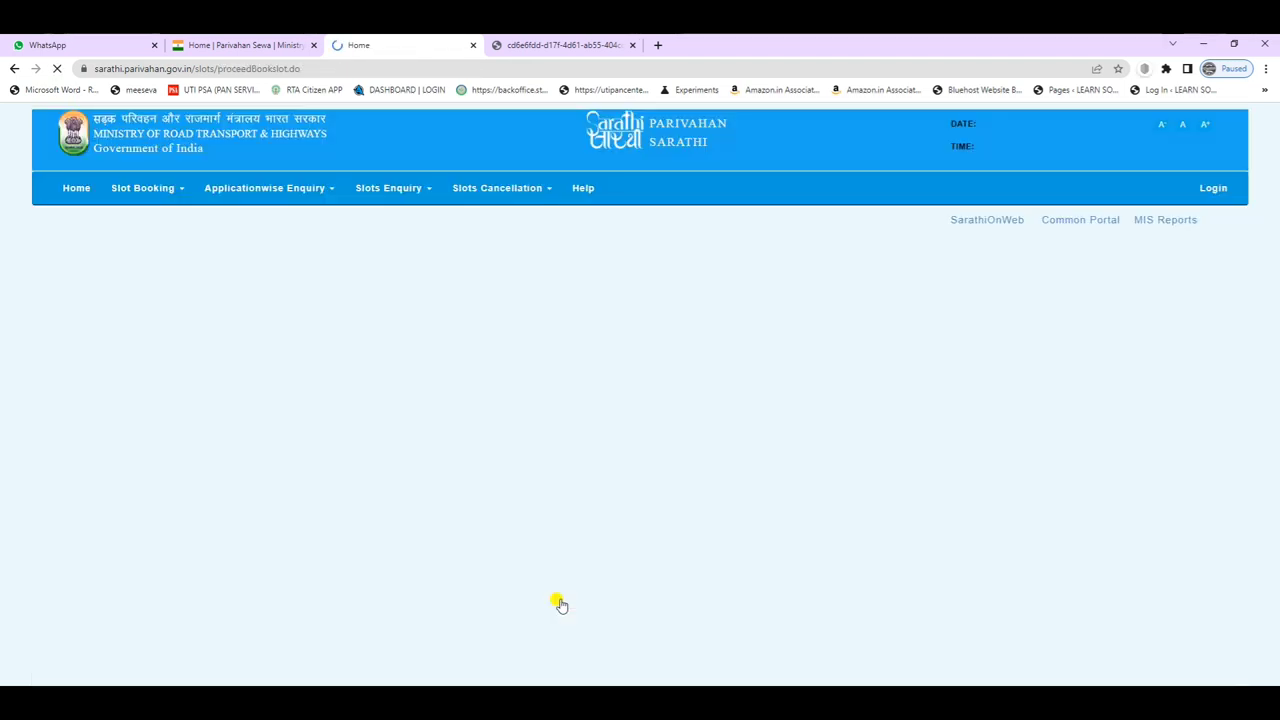
pyautogui.scroll(-1, 540, 560)
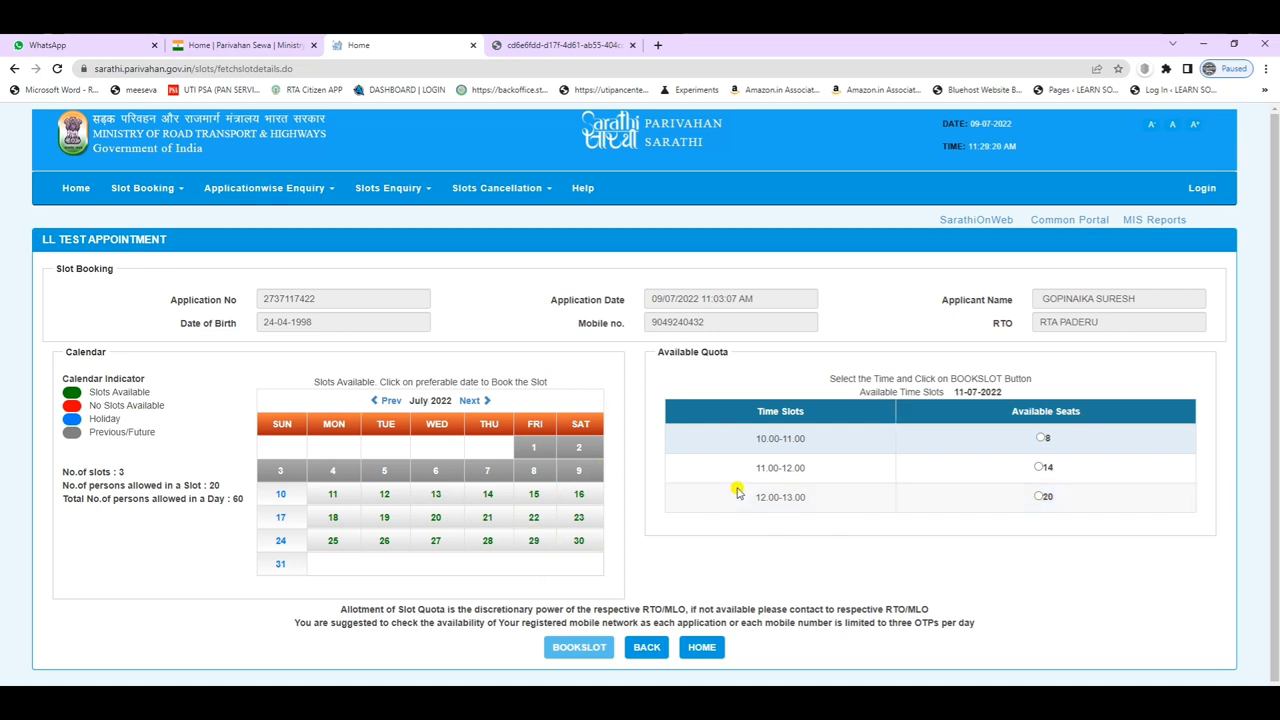
# - Book the 10.00-11.00 slot on 11-07-2022 to reach the appointment preview
pyautogui.click(1040, 440)
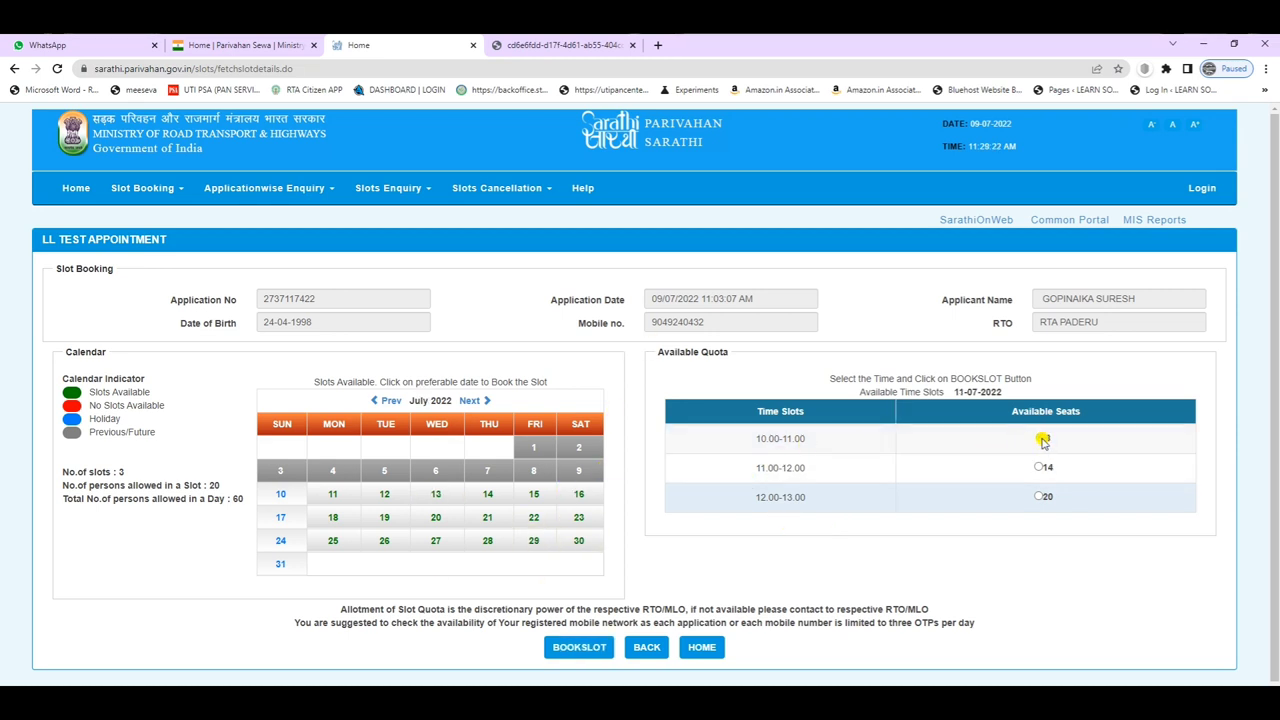
pyautogui.scroll(-1, 585, 527)
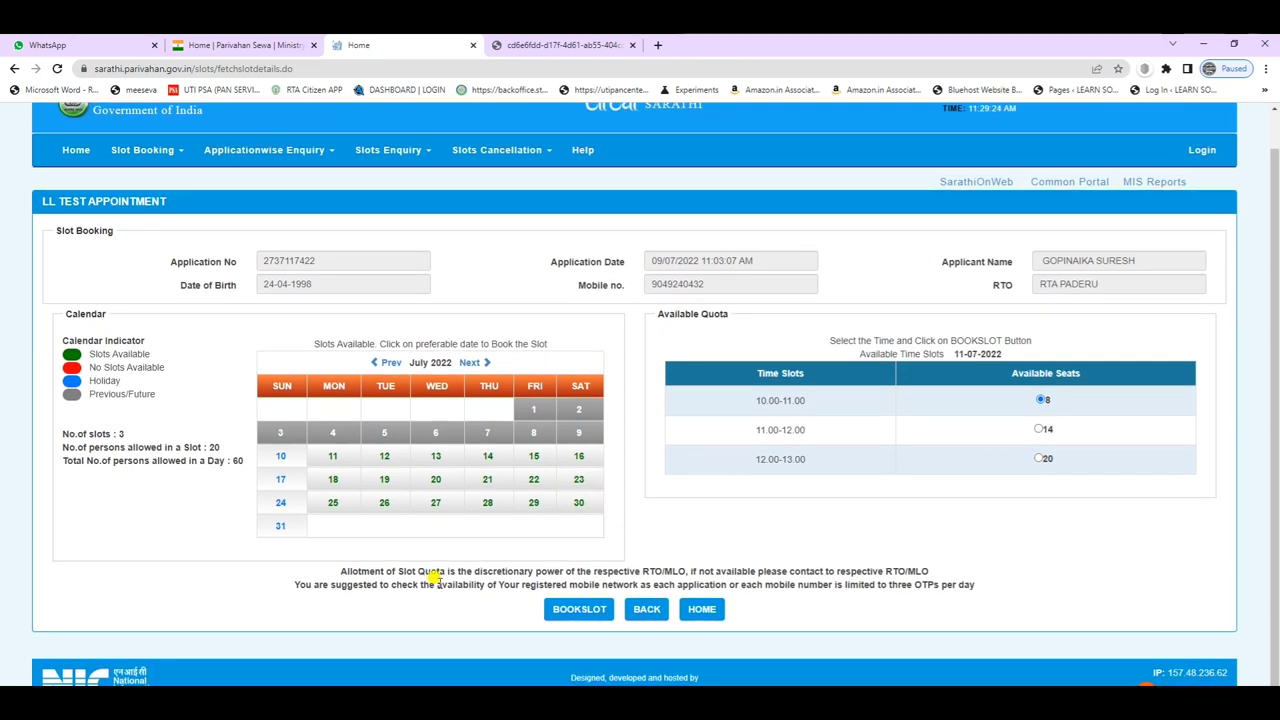
pyautogui.moveTo(341, 568); pyautogui.dragTo(912, 584)
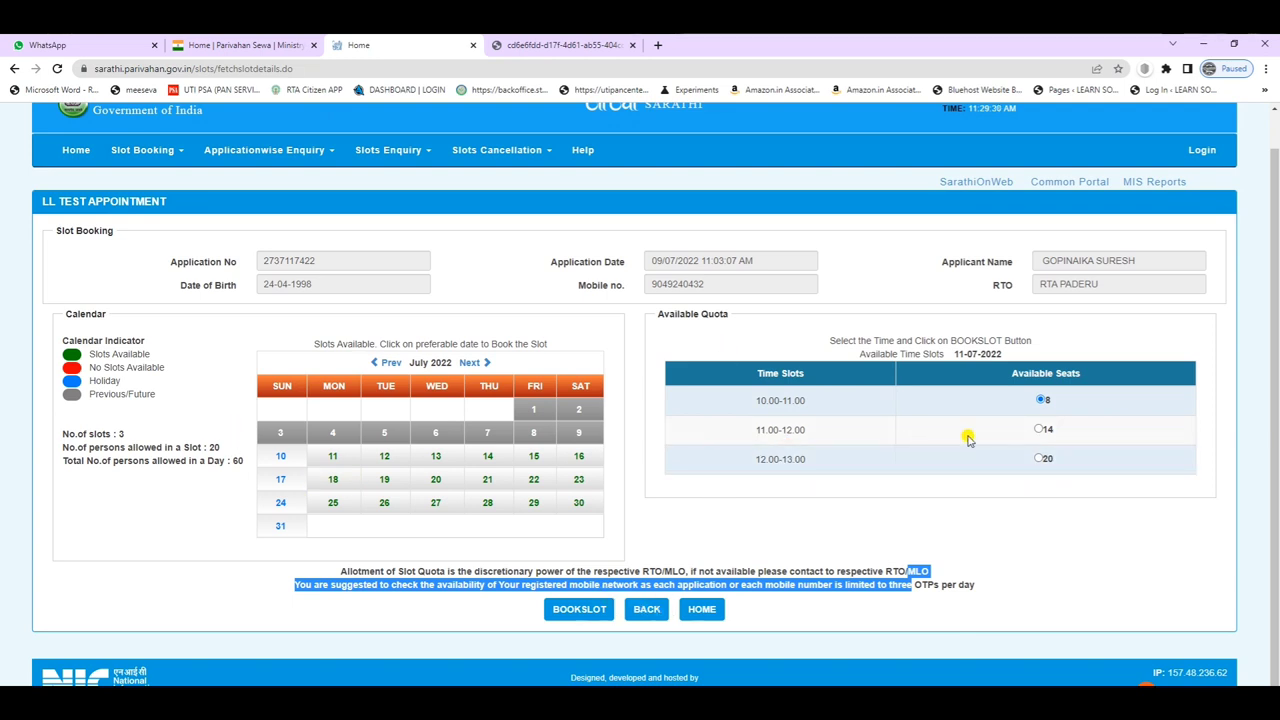
pyautogui.click(593, 612)
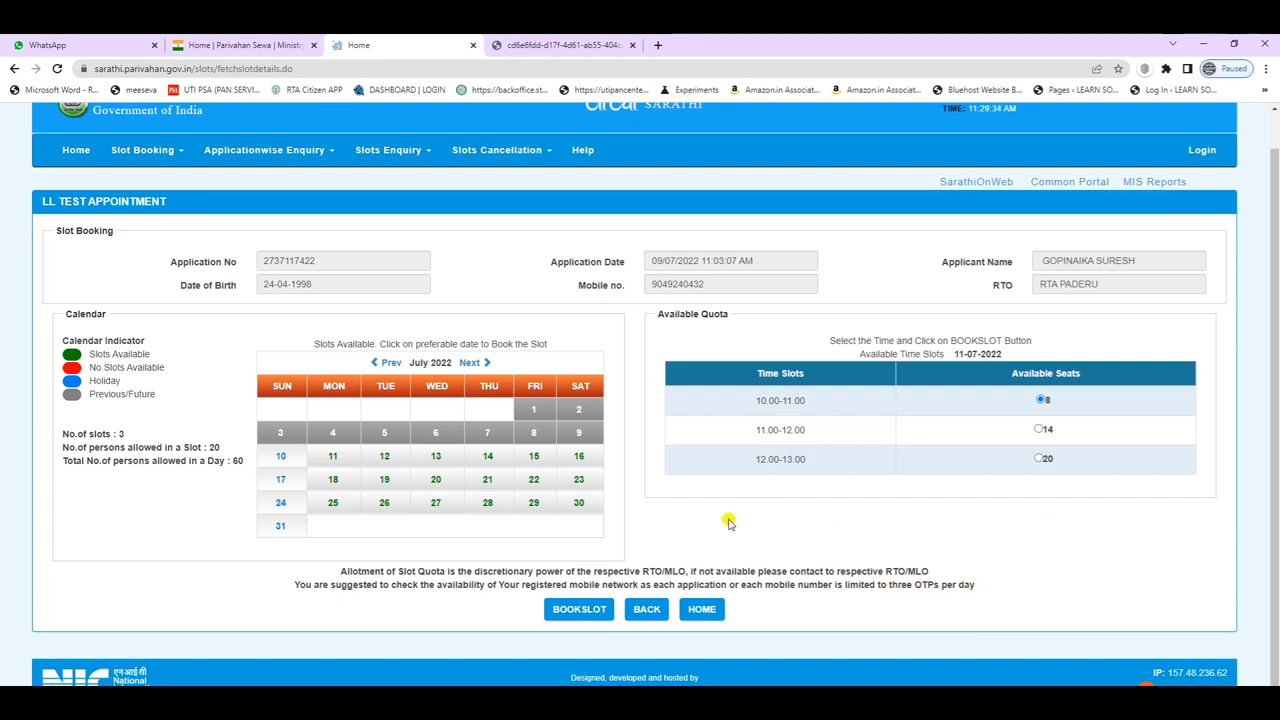
pyautogui.click(584, 610)
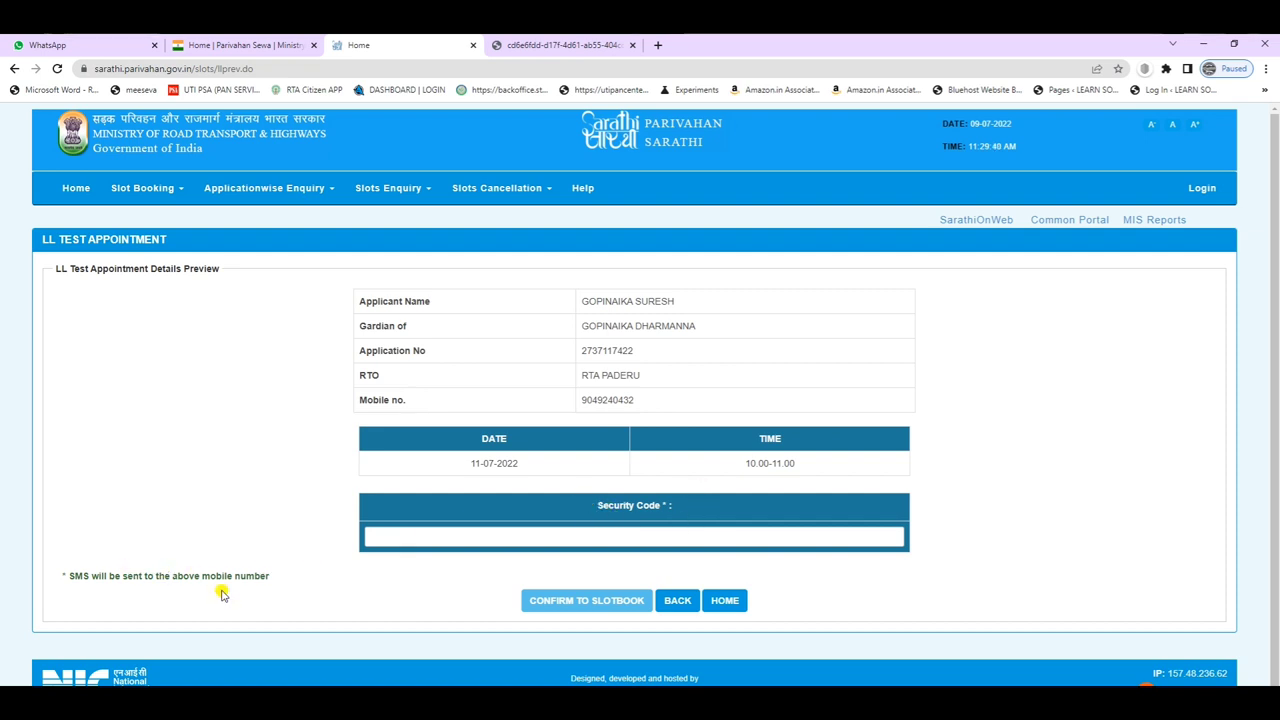
# - Enter the SMS security code and confirm the 11-07-2022, 10.00-11.00 slot at RTA PADERU
pyautogui.moveTo(156, 575); pyautogui.dragTo(286, 586)
pyautogui.click(300, 585)
pyautogui.click(485, 535)
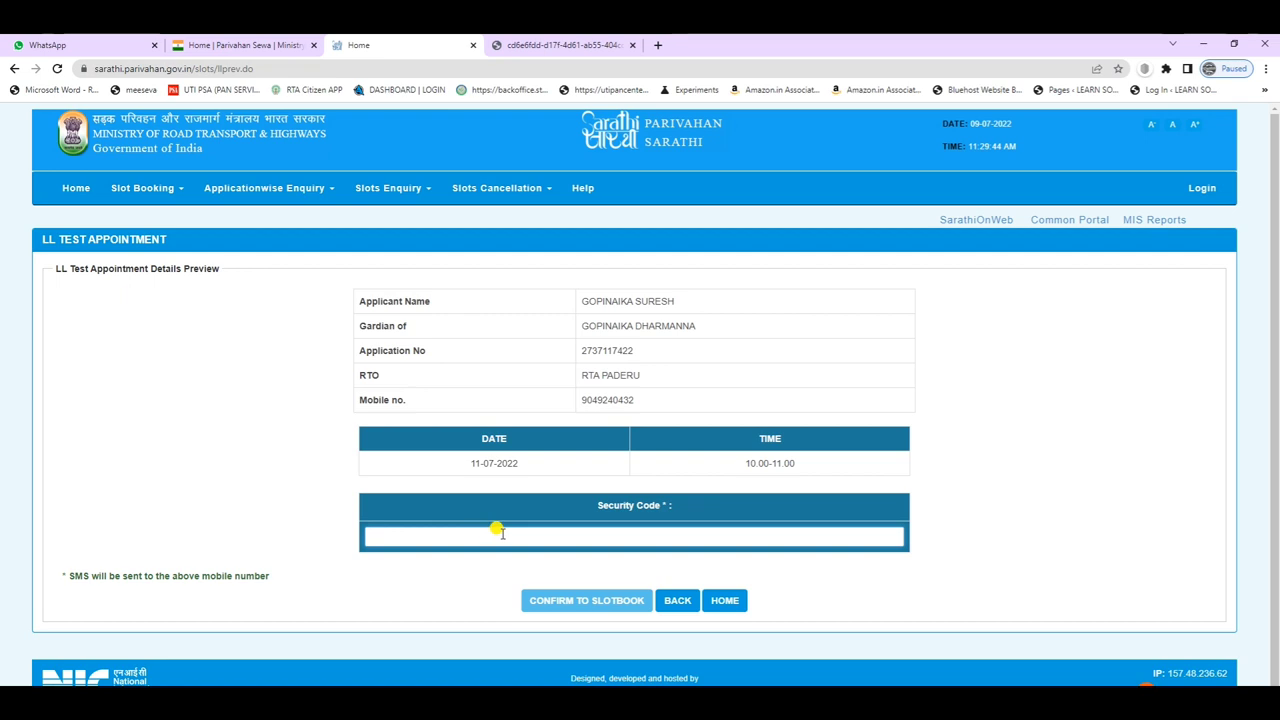
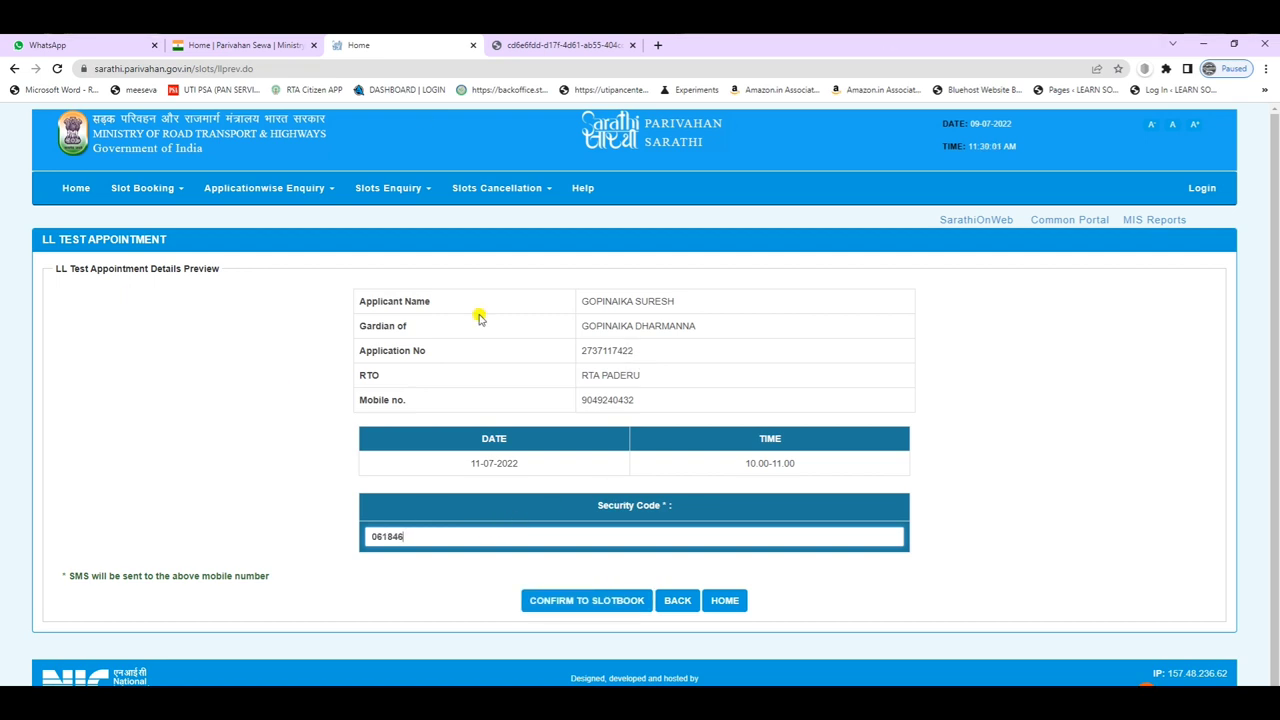
pyautogui.click(606, 605)
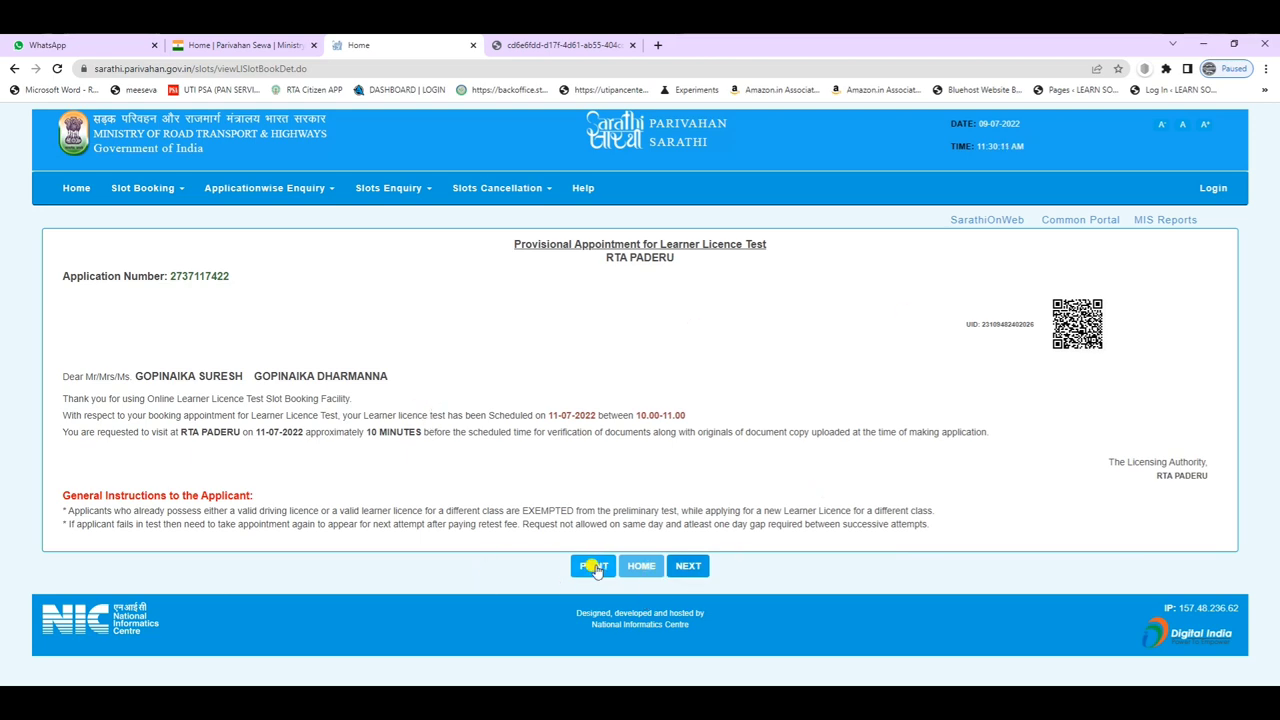
# - Save the full-screen provisional appointment letter as llr slot.pdf, then continue to Application Status
pyautogui.click(592, 567)
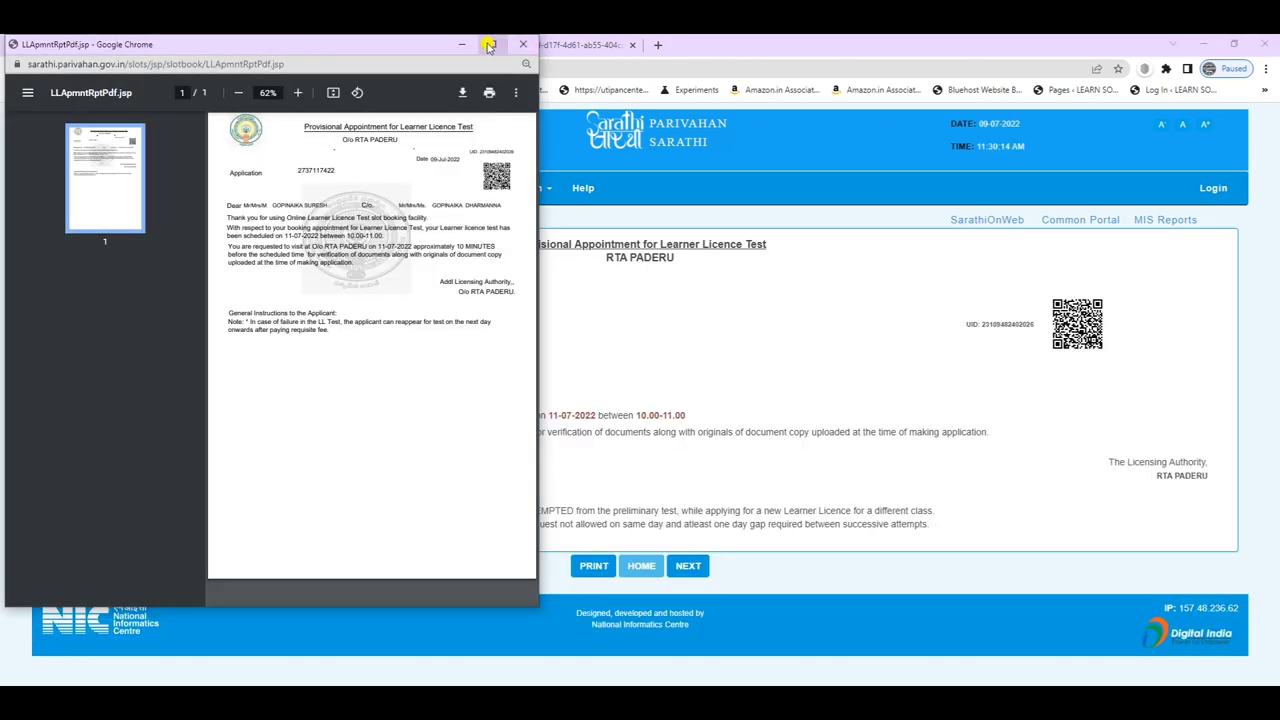
pyautogui.doubleClick(487, 46)
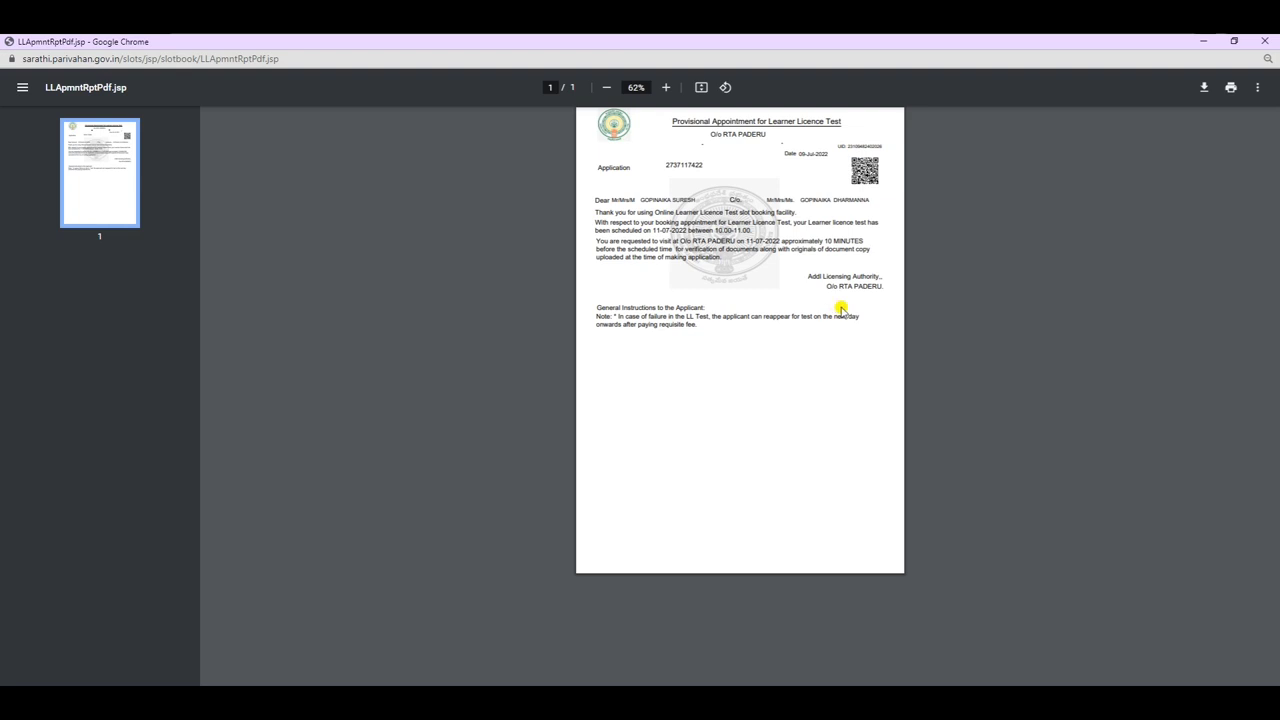
pyautogui.hotkey('ctrl', 'p')
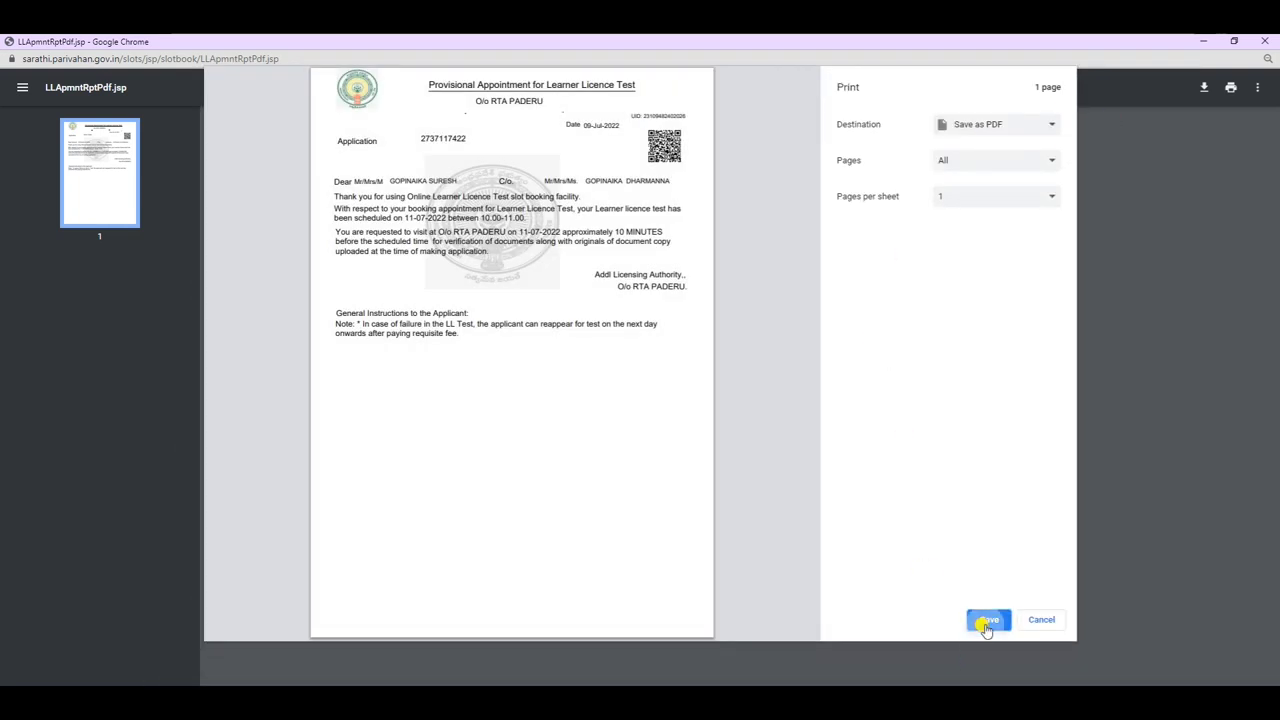
pyautogui.click(987, 619)
pyautogui.write('llr s')
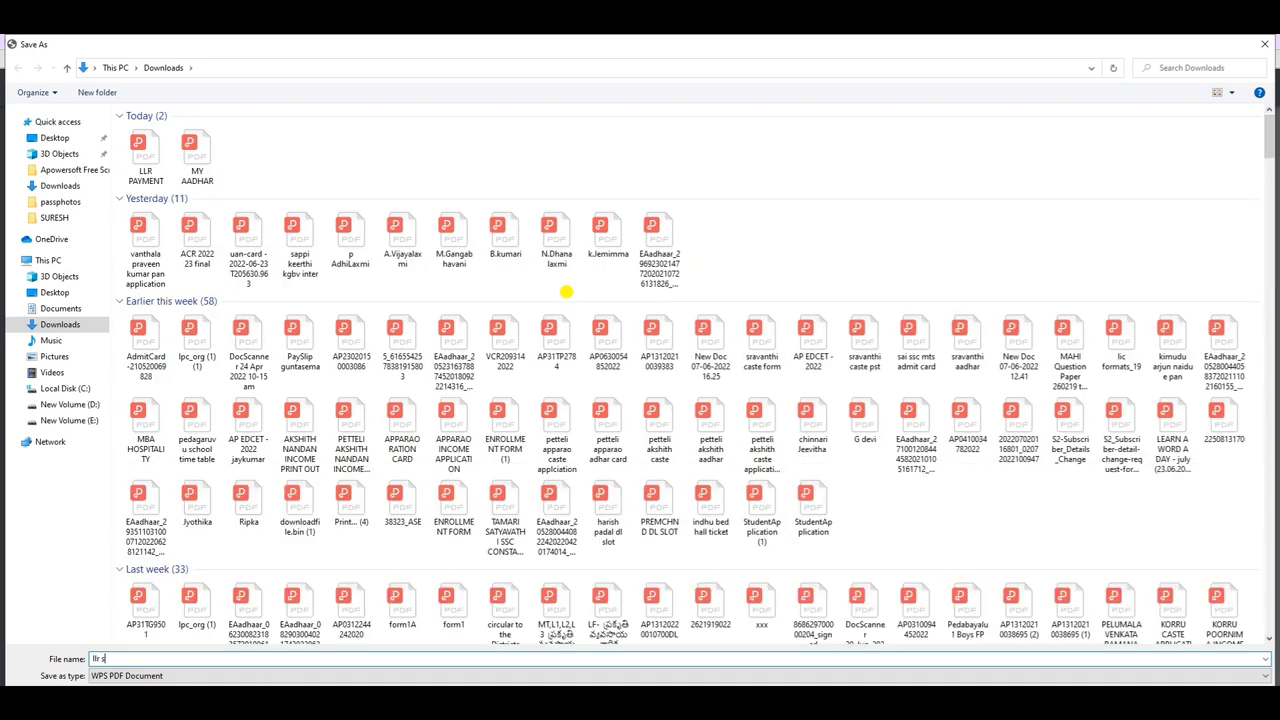
pyautogui.write('lot')
pyautogui.press('Return')
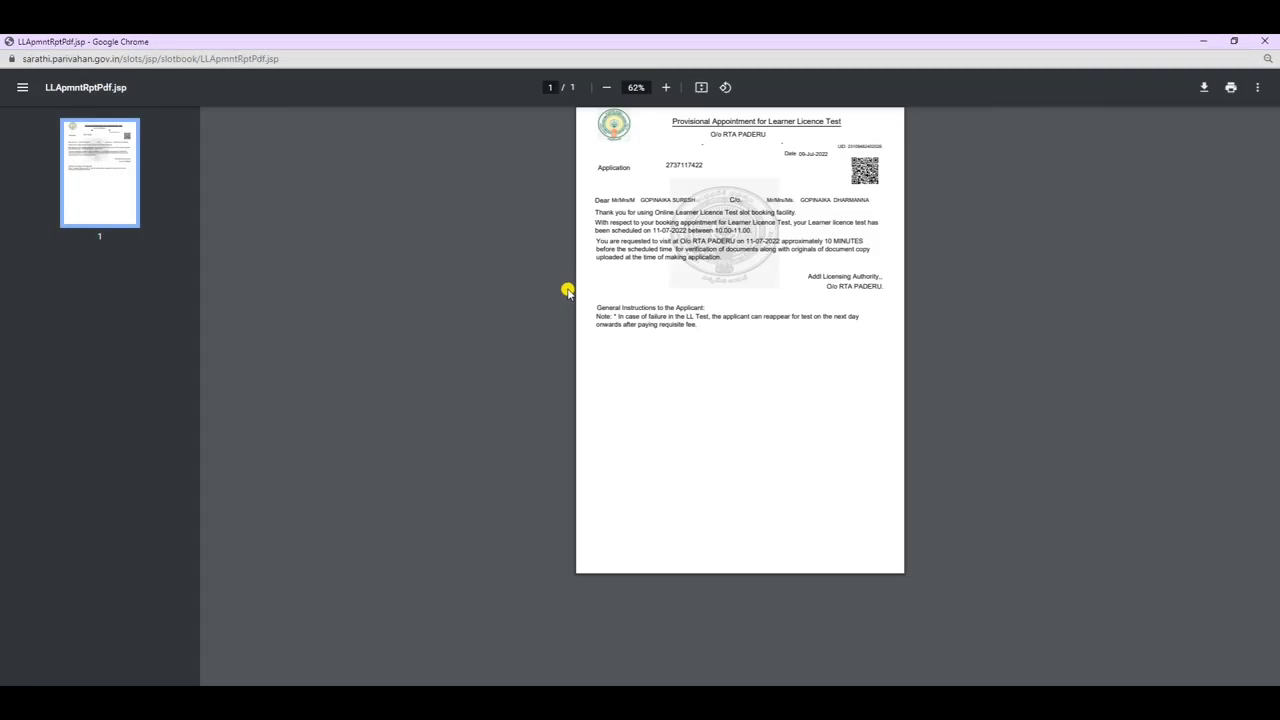
pyautogui.click(1205, 42)
pyautogui.click(690, 567)
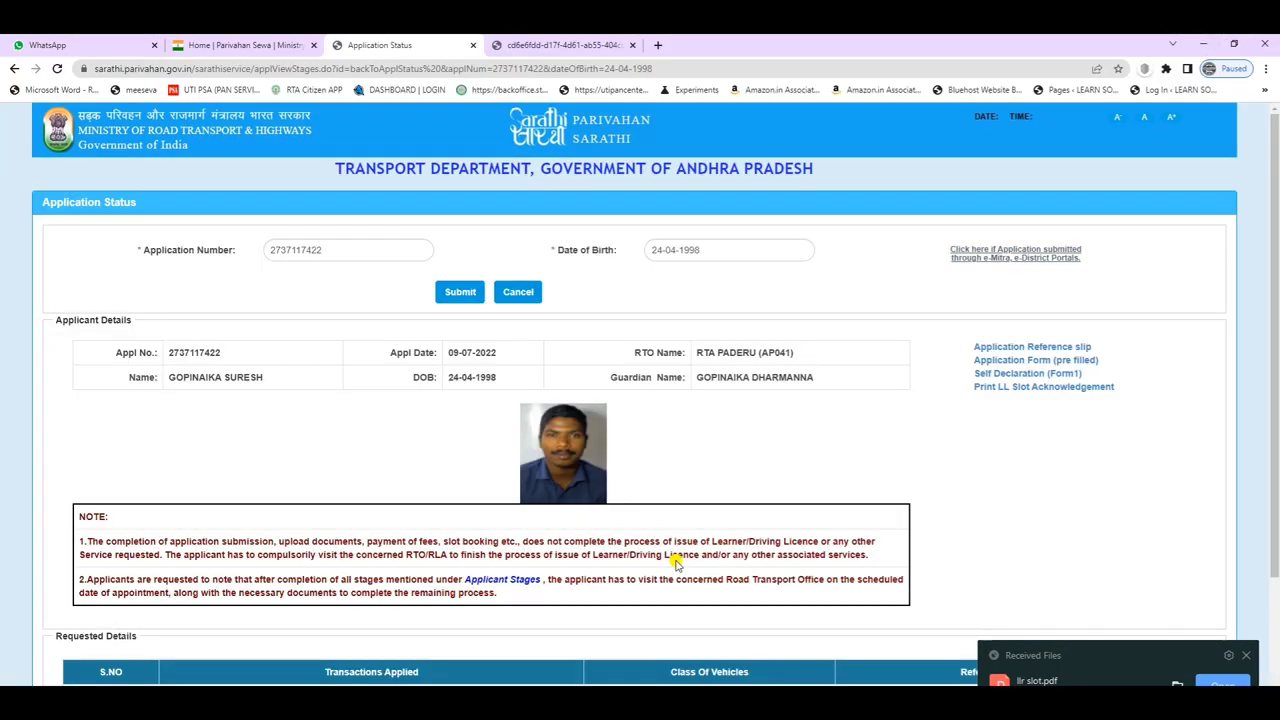
# - Scroll the Application Status page and highlight the last completed stage's transaction name
pyautogui.scroll(-2, 652, 488)
pyautogui.scroll(-4, 652, 488)
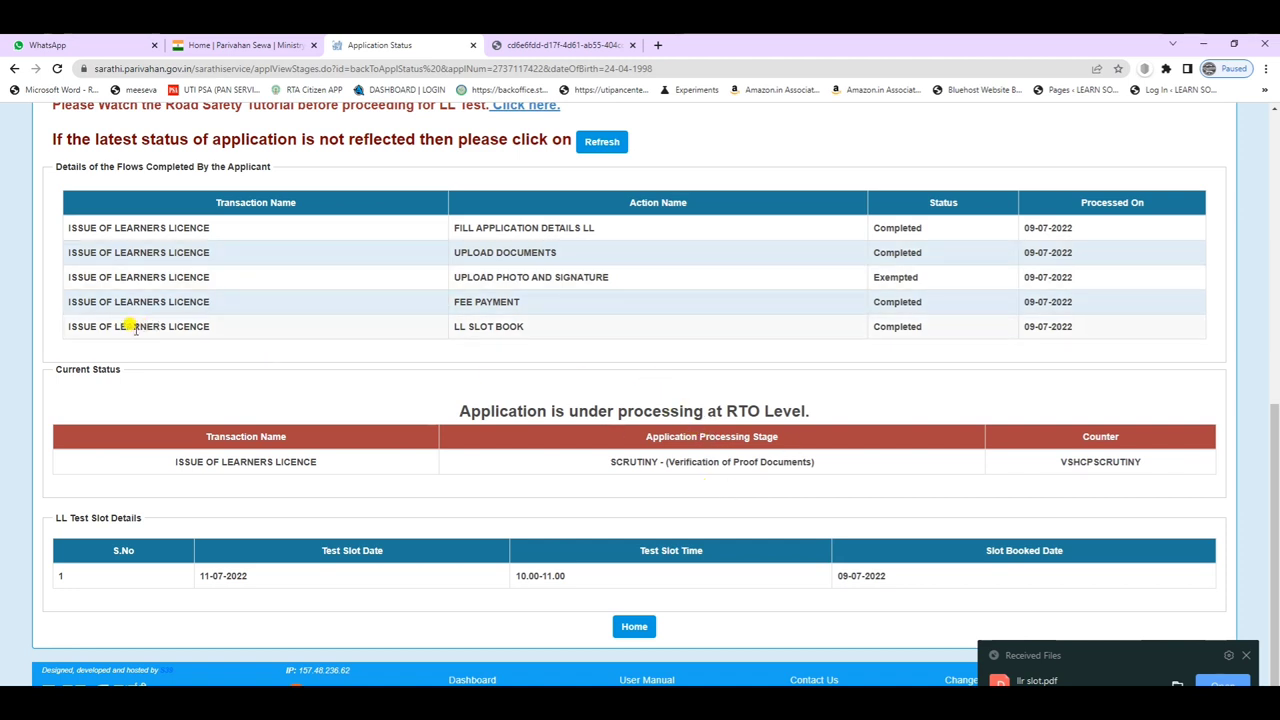
pyautogui.moveTo(135, 330); pyautogui.dragTo(225, 331)
pyautogui.click(560, 329)
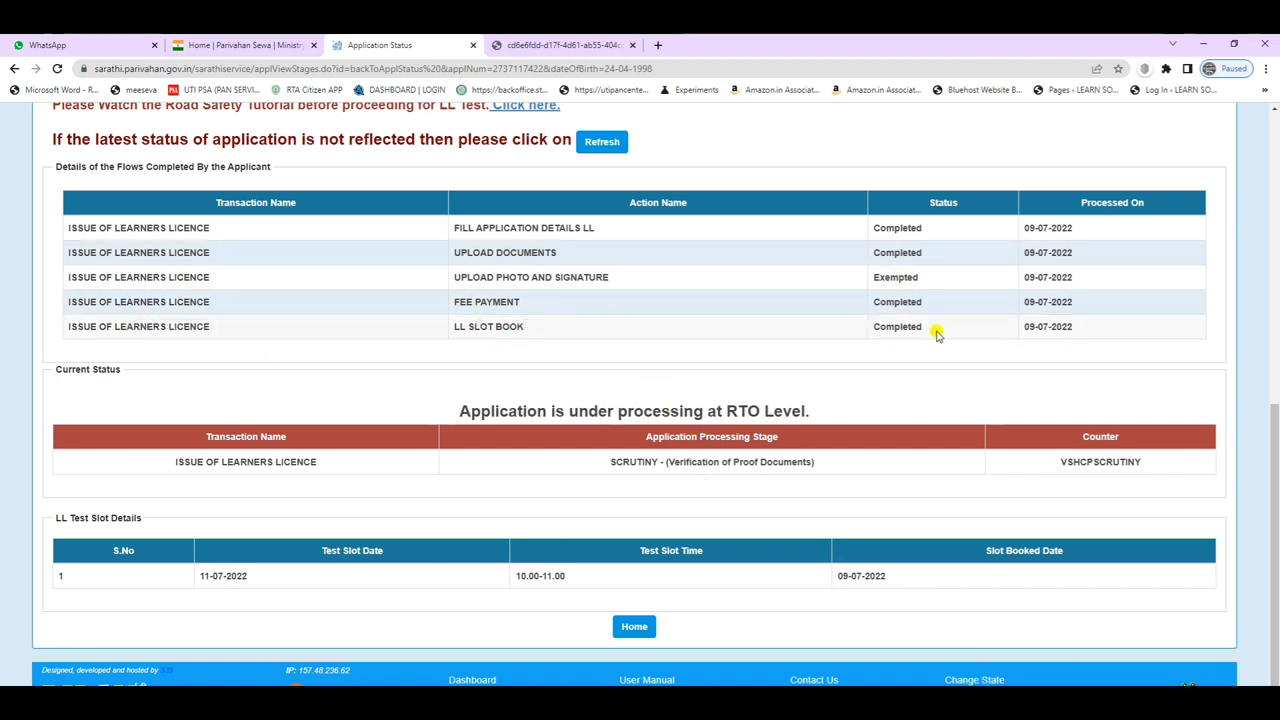
# - Check the Current Status and booked LL test slot tables, then return to the Parivahan home page
pyautogui.scroll(-1, 846, 443)
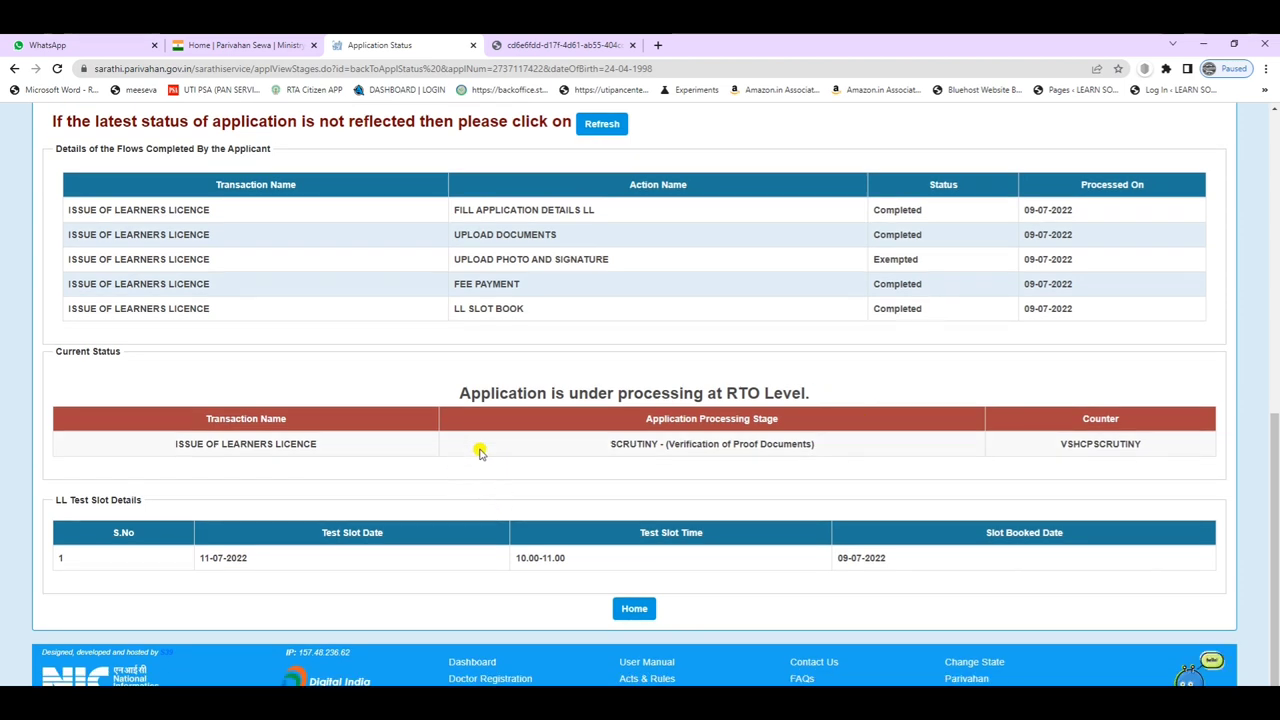
pyautogui.moveTo(457, 387); pyautogui.dragTo(757, 388)
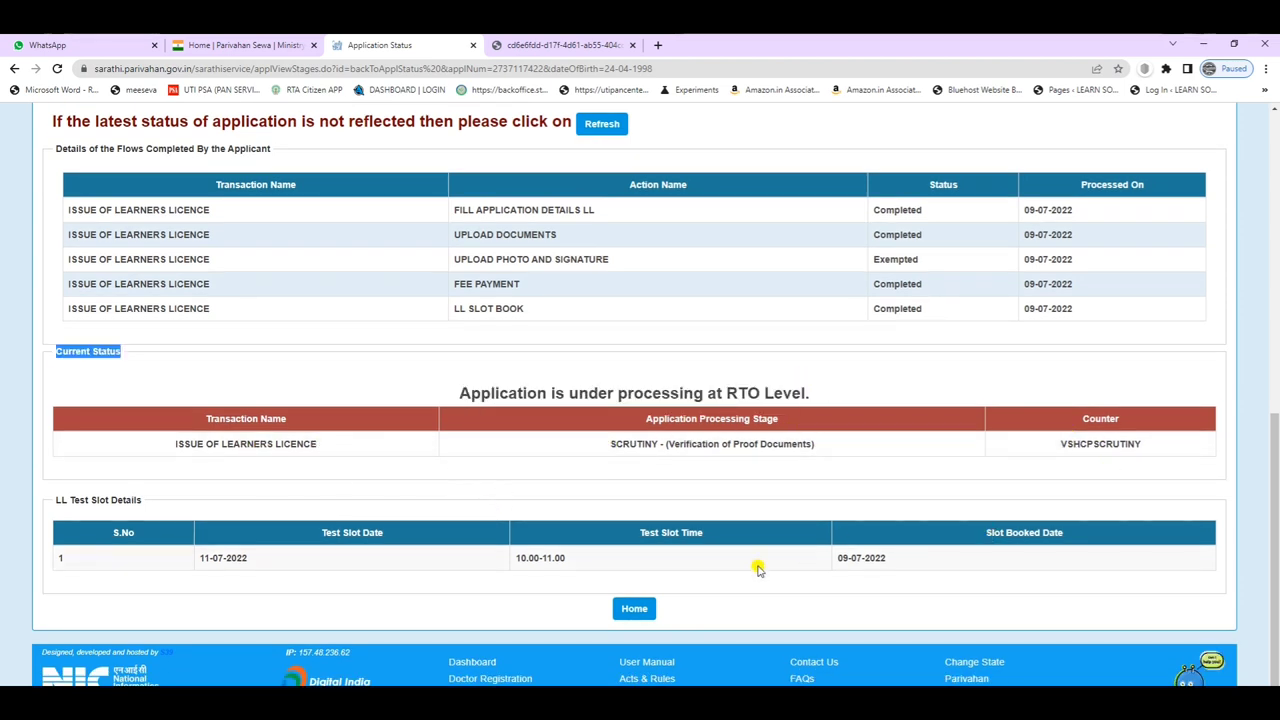
pyautogui.scroll(2, 757, 557)
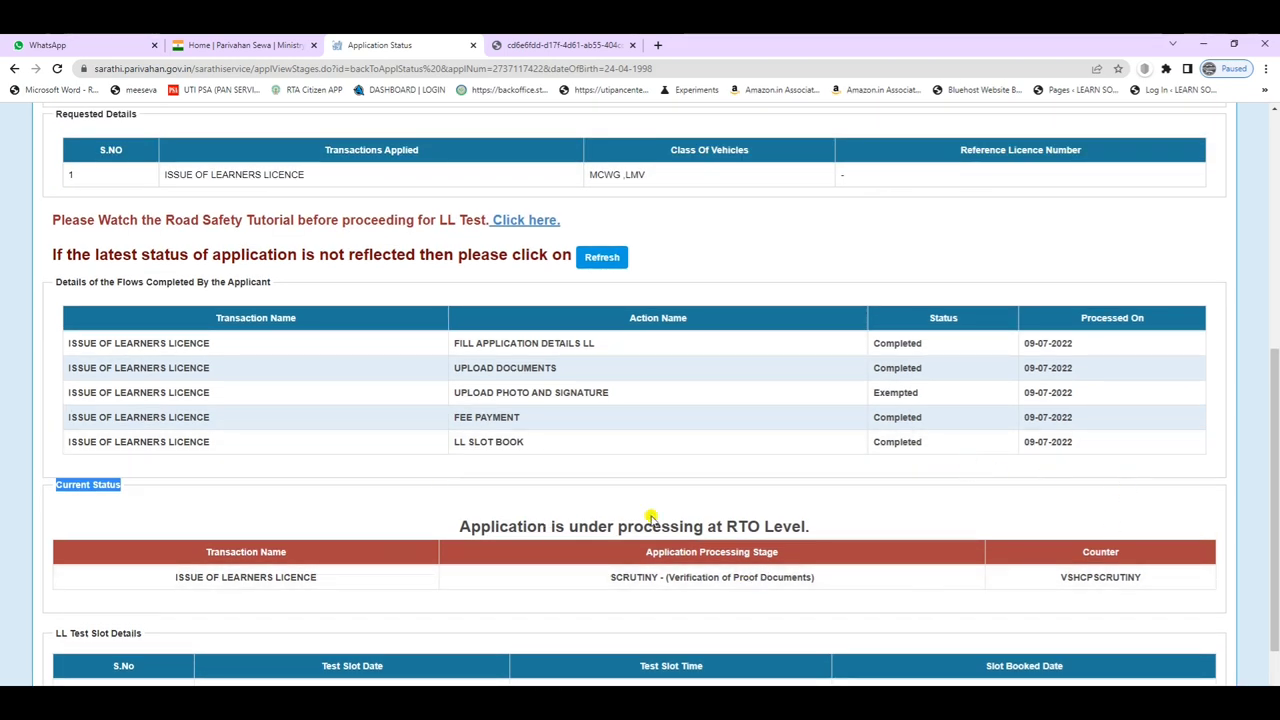
pyautogui.scroll(-1, 559, 519)
pyautogui.click(274, 403)
pyautogui.scroll(2, 478, 412)
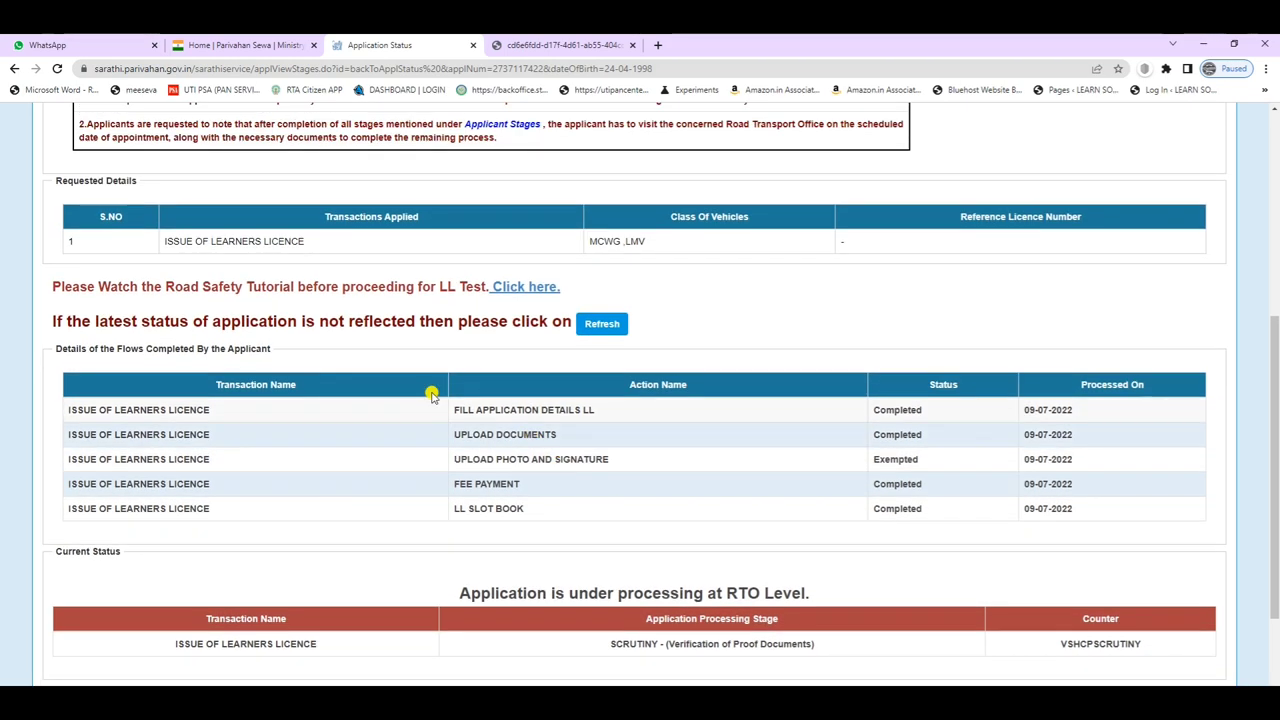
pyautogui.scroll(-3, 849, 480)
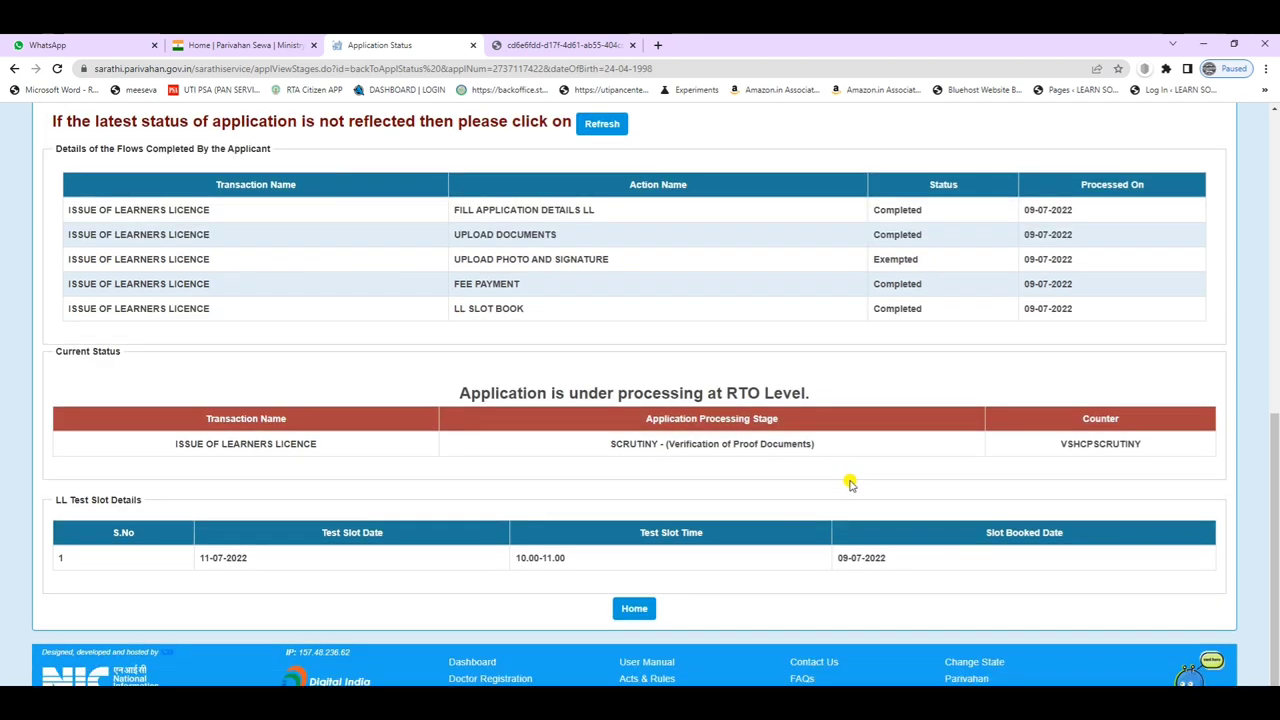
pyautogui.click(628, 607)
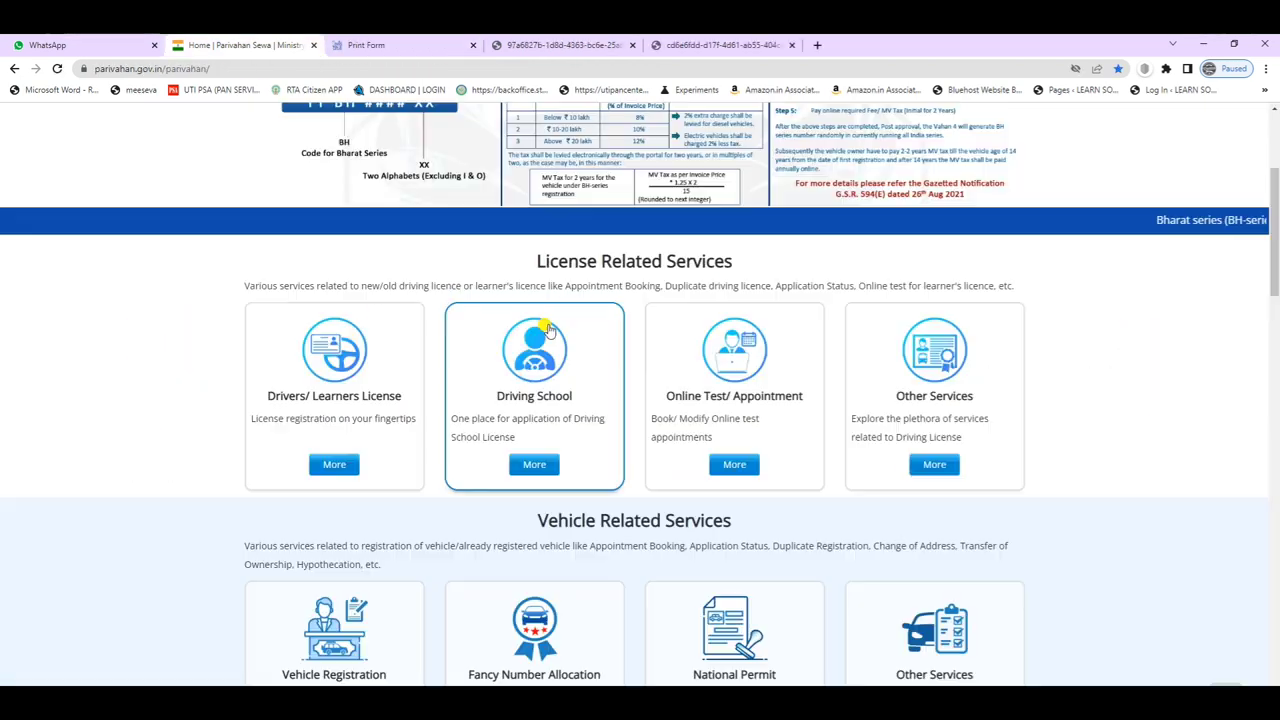
# - Open Print Application Forms under Drivers/Learners License with the application number and DOB filled in
pyautogui.click(333, 465)
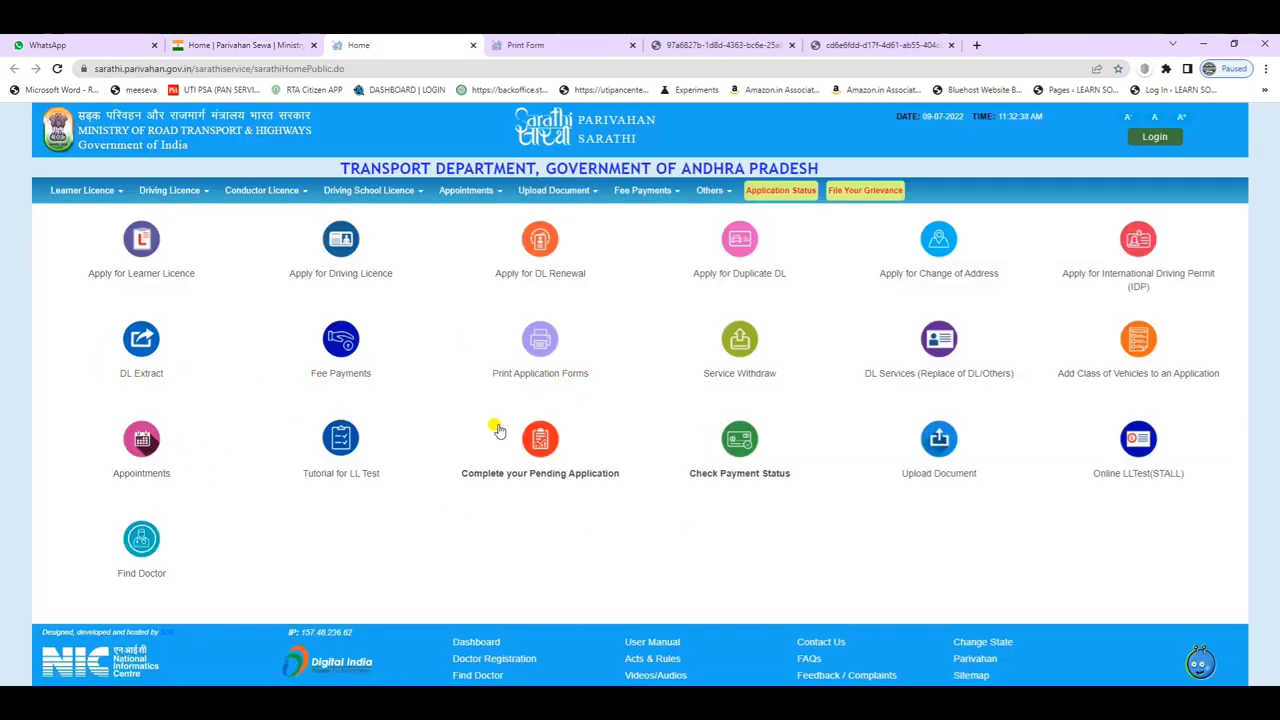
pyautogui.click(547, 345)
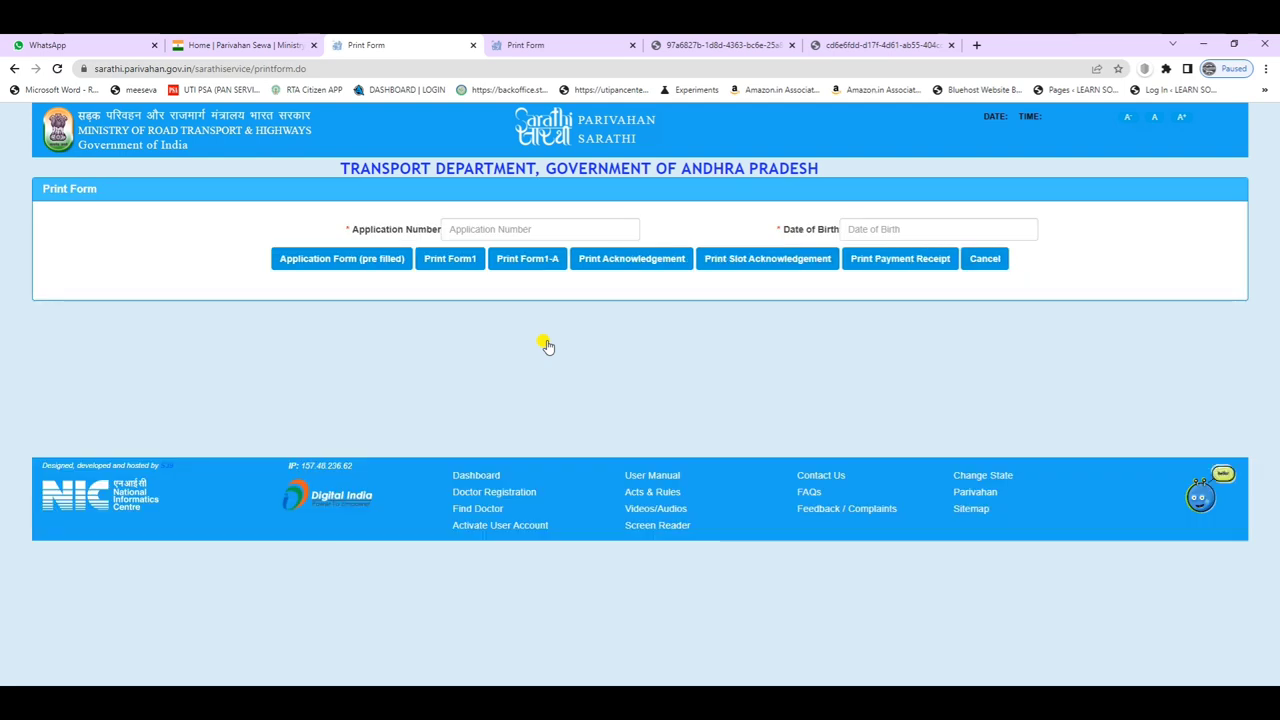
pyautogui.click(492, 229)
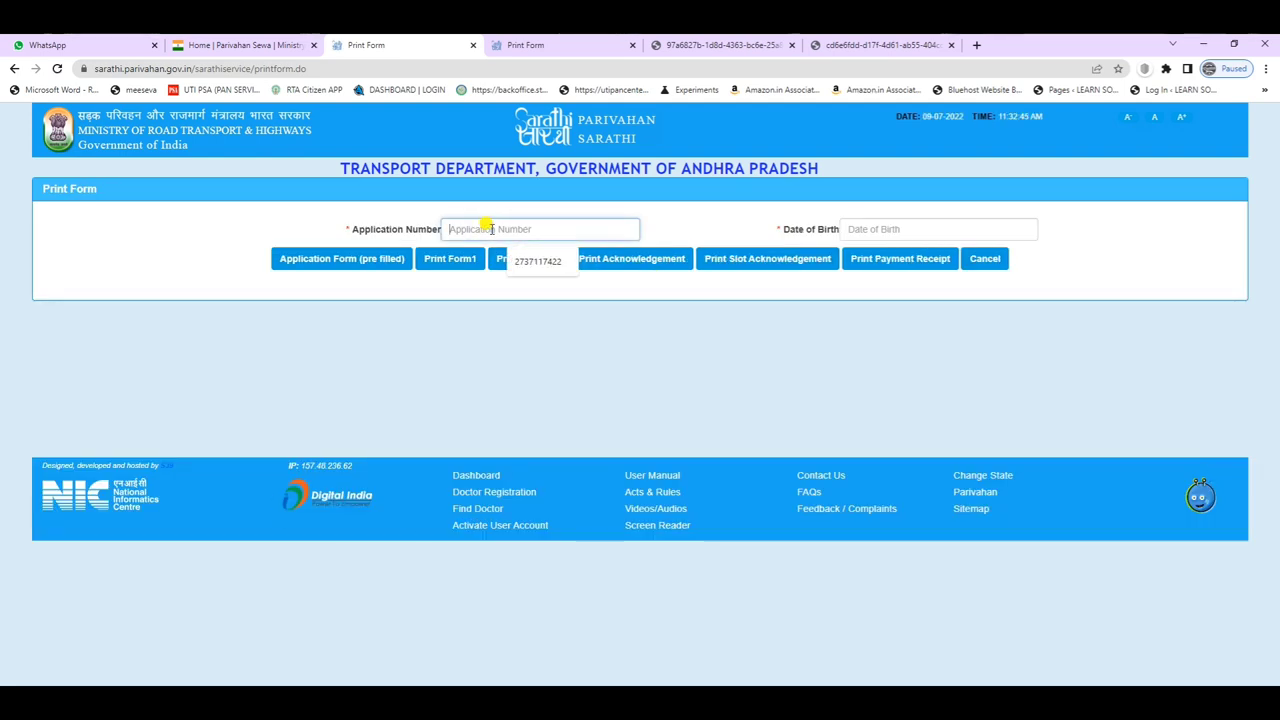
pyautogui.click(549, 40)
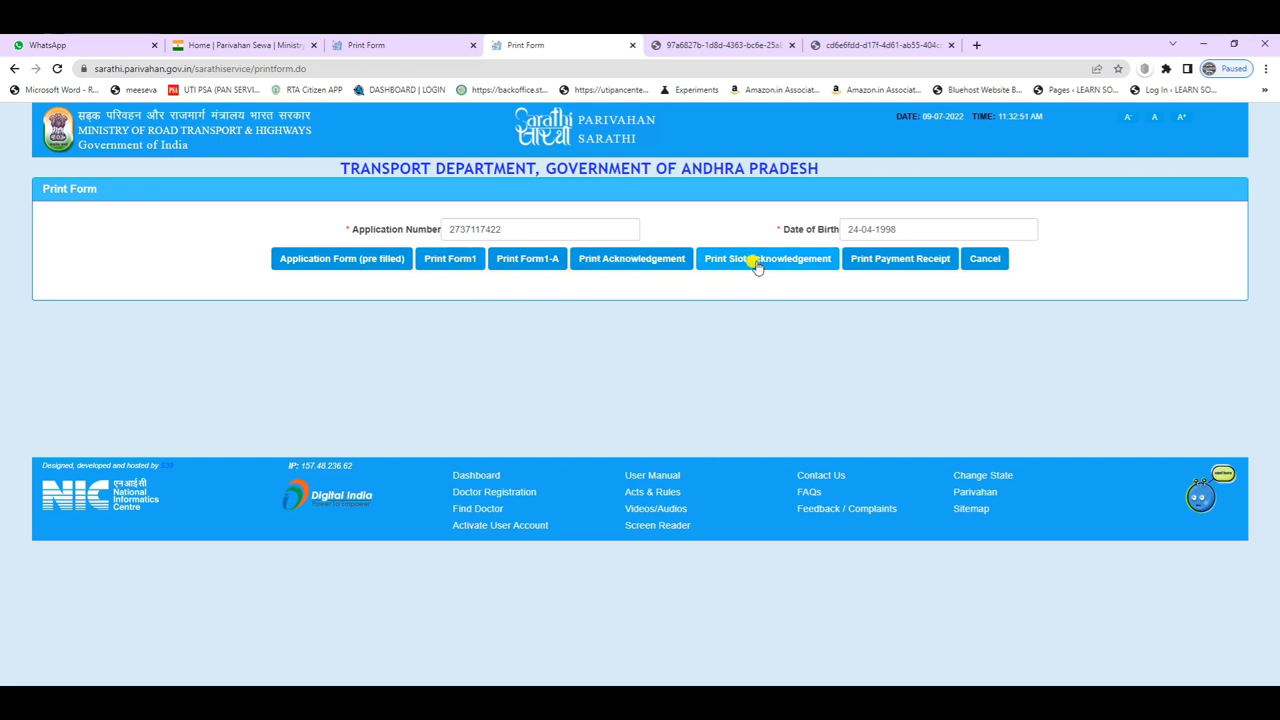
# - Generate the CMV Form 1 declaration PDF and view it in its tab
pyautogui.click(446, 262)
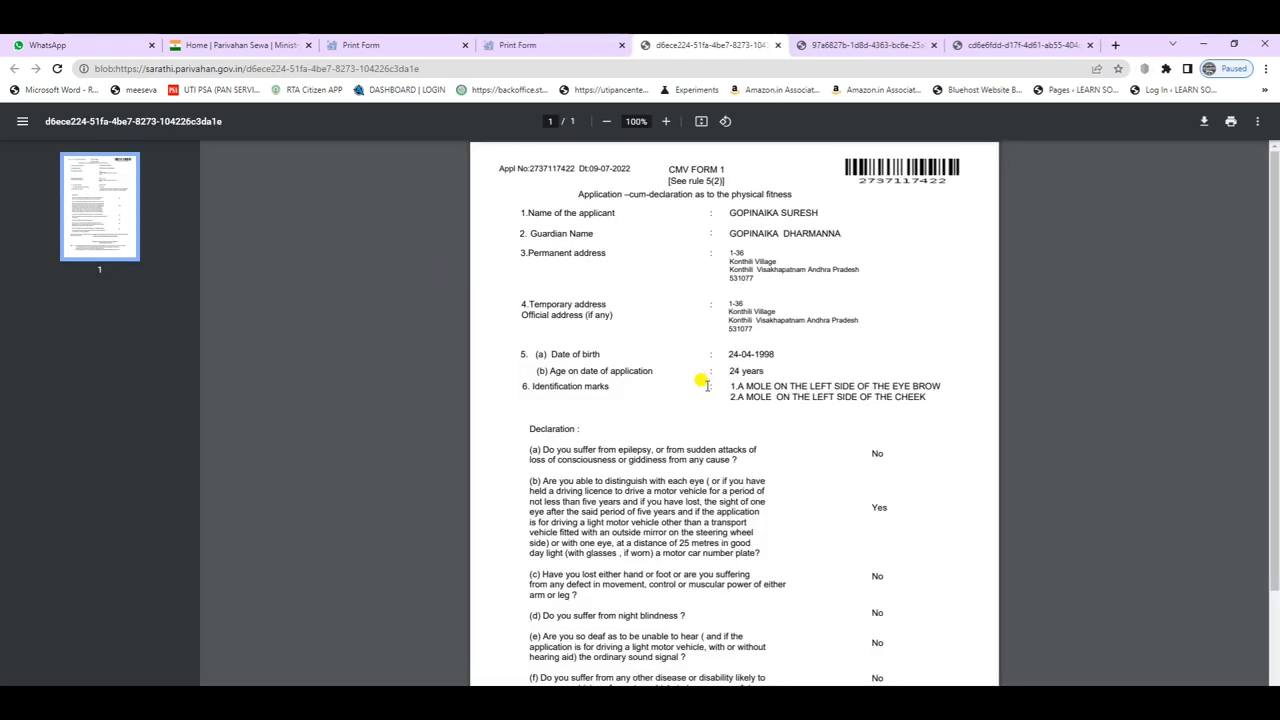
pyautogui.moveTo(670, 197); pyautogui.dragTo(806, 196)
pyautogui.scroll(-2, 884, 485)
pyautogui.scroll(2, 884, 494)
pyautogui.click(860, 45)
# - Open the application acknowledgement slip and dismiss the confirmation alert
pyautogui.click(507, 47)
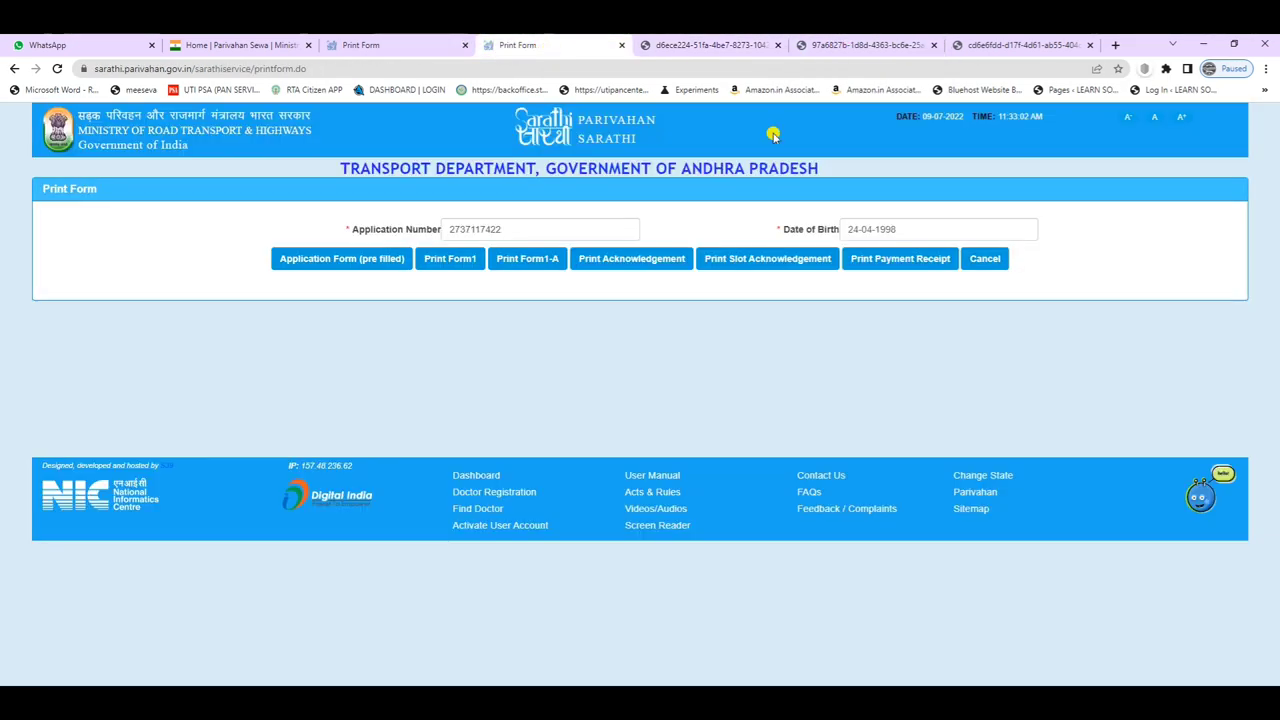
pyautogui.click(632, 259)
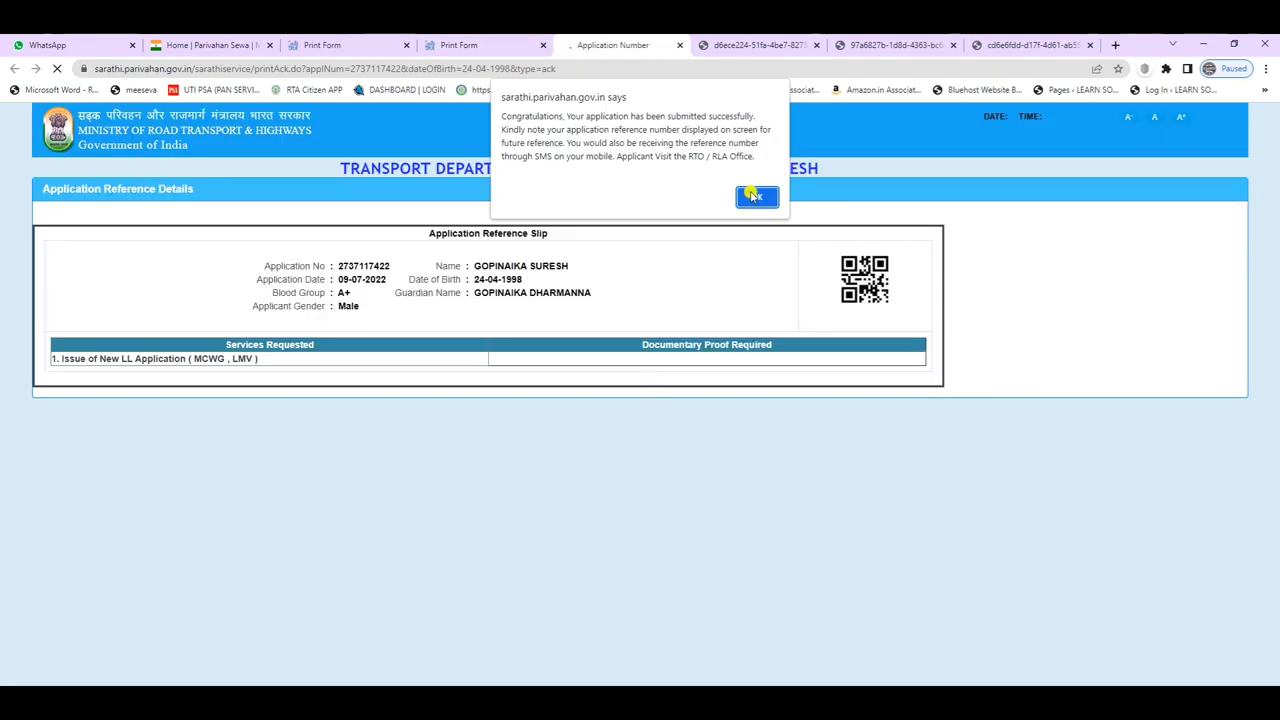
pyautogui.click(757, 197)
# - Print the LL test slot acknowledgement for 11-07-2022 at RTA PADERU, then return to the forms page
pyautogui.click(480, 45)
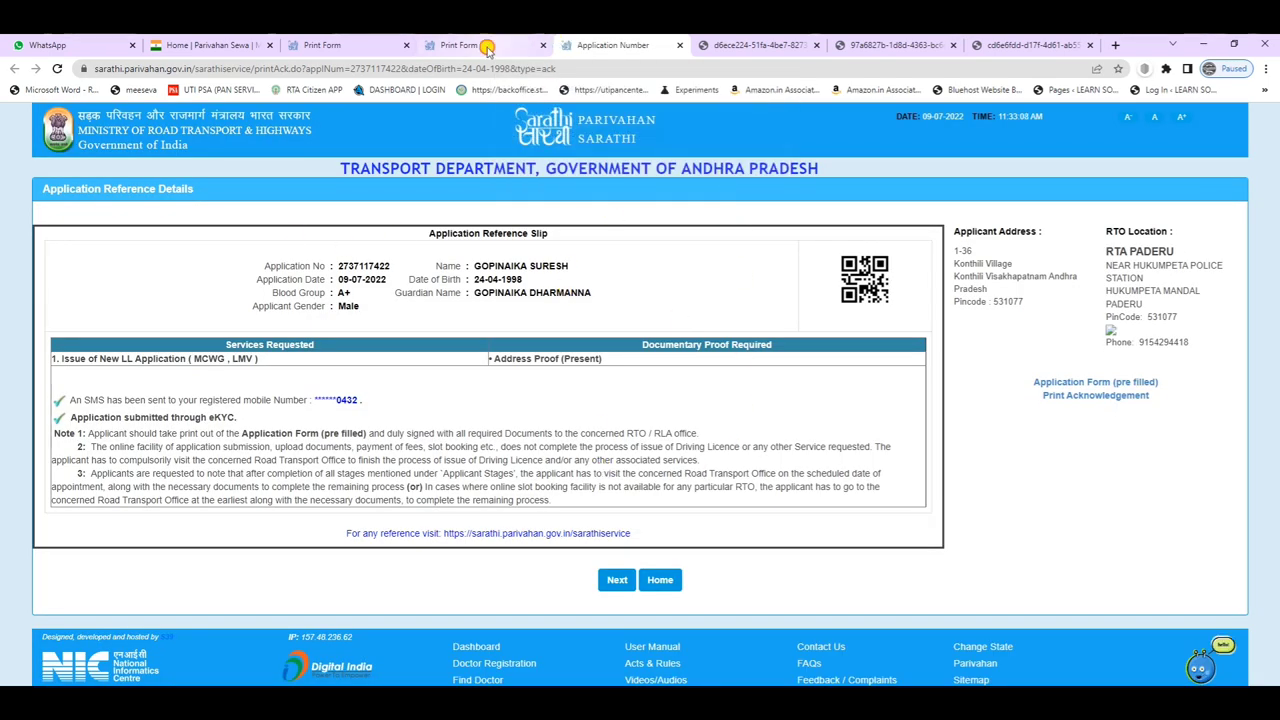
pyautogui.click(815, 259)
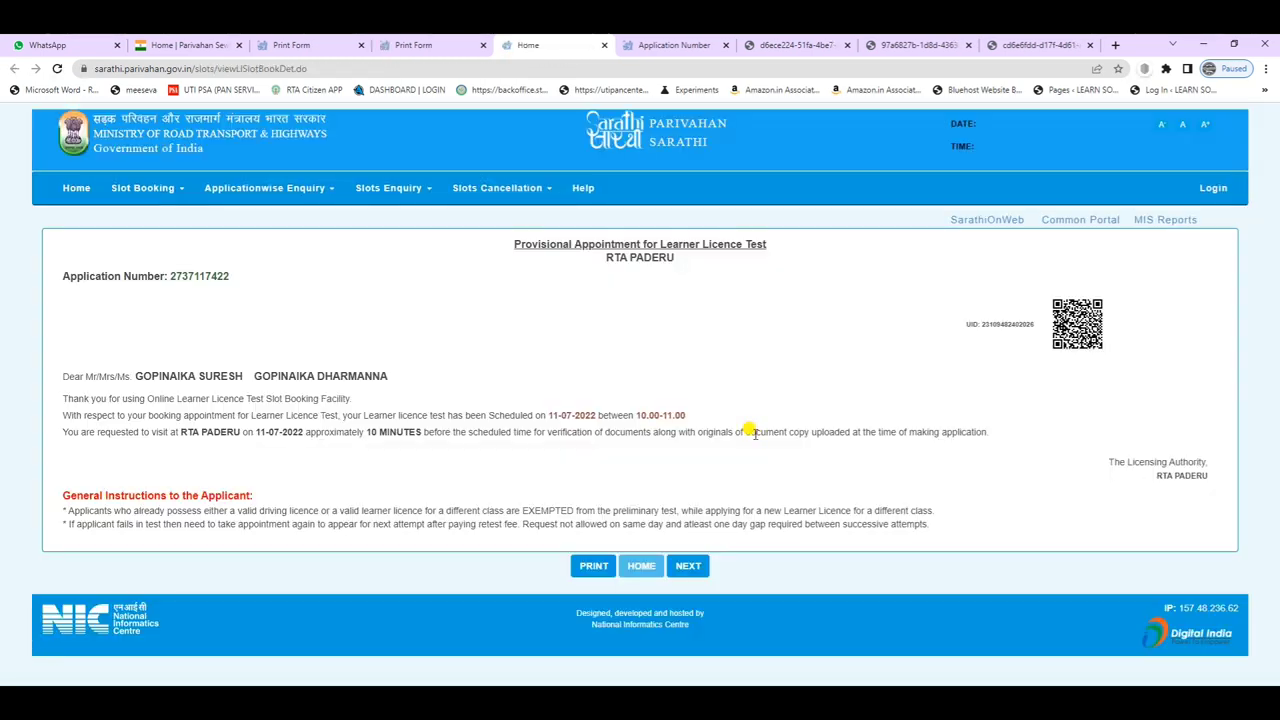
pyautogui.click(593, 566)
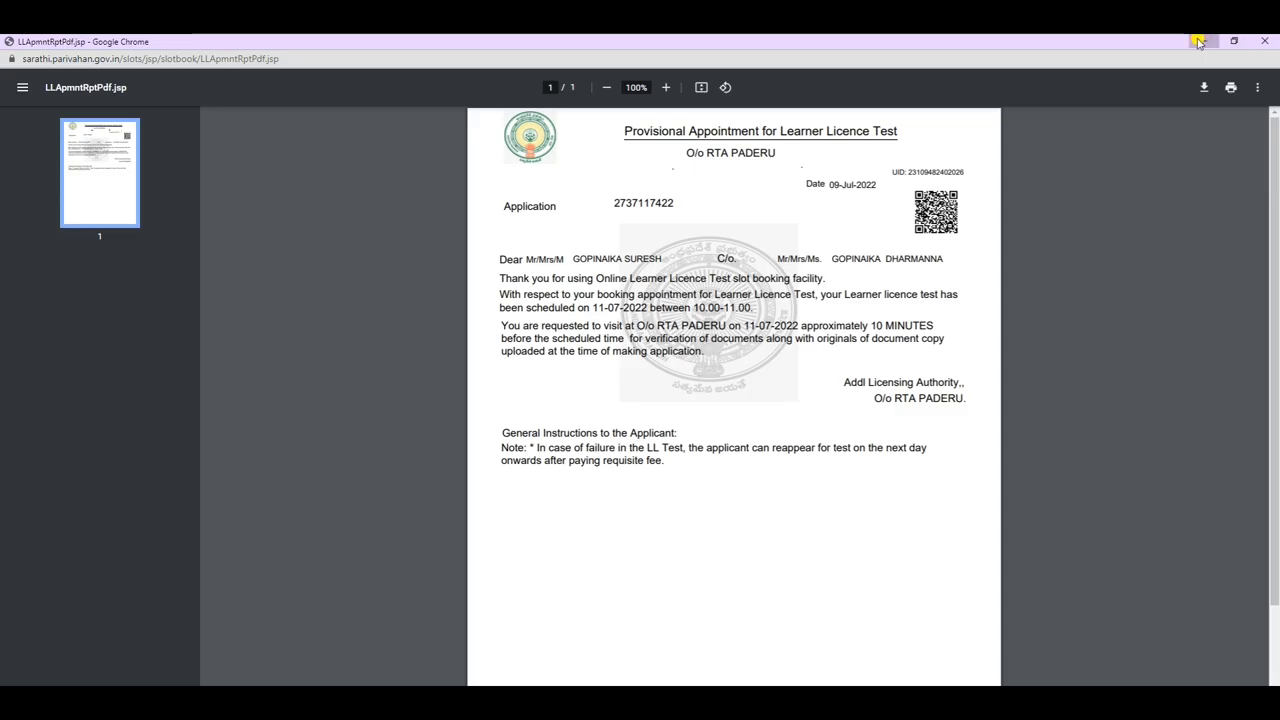
pyautogui.click(1203, 41)
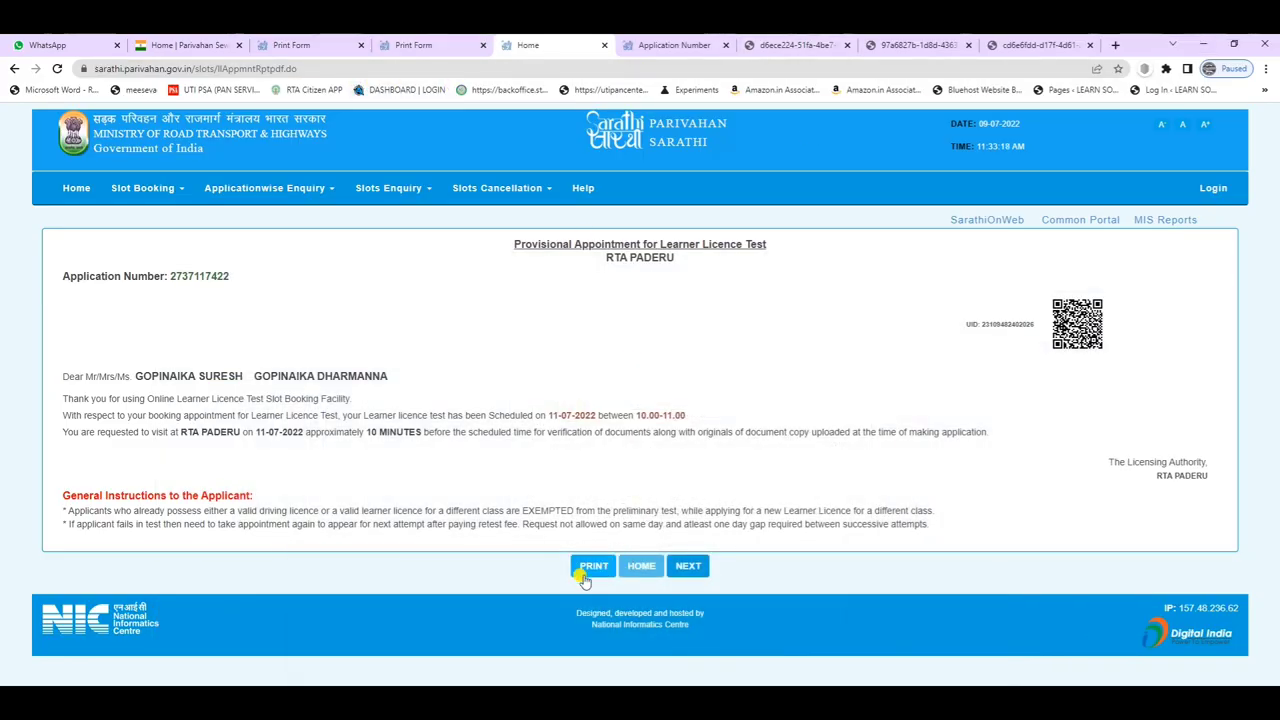
pyautogui.click(638, 566)
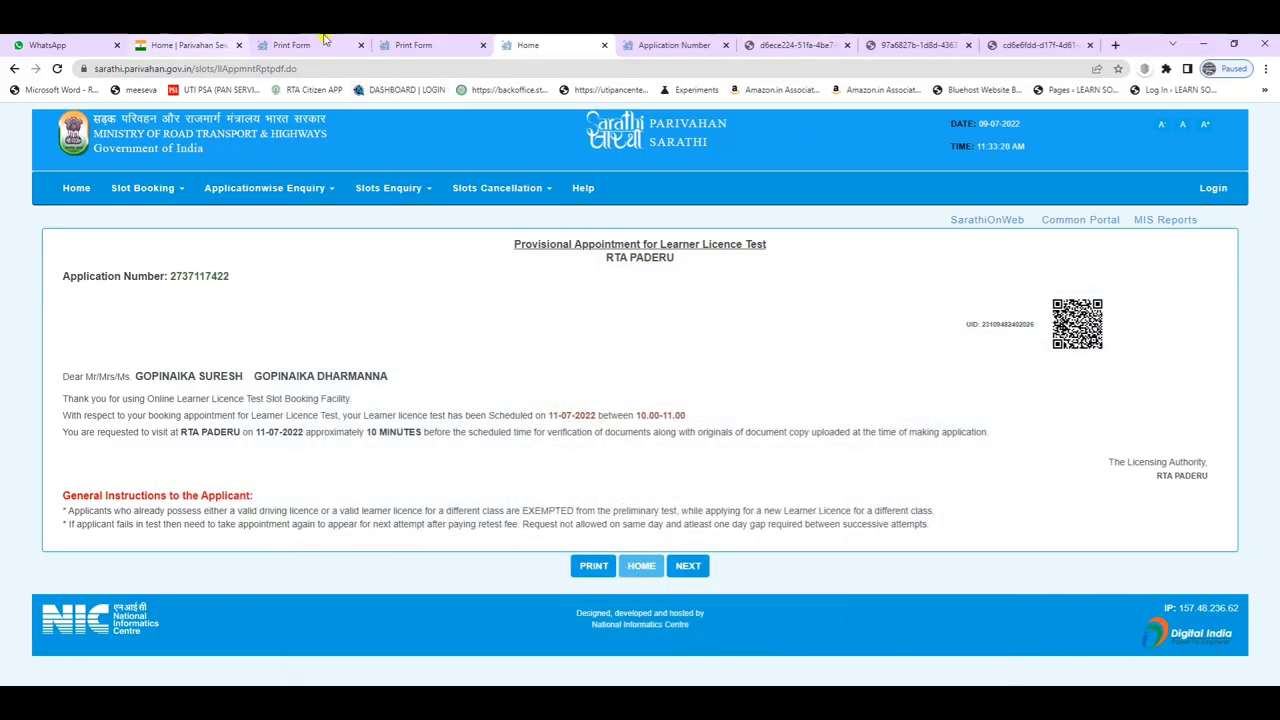